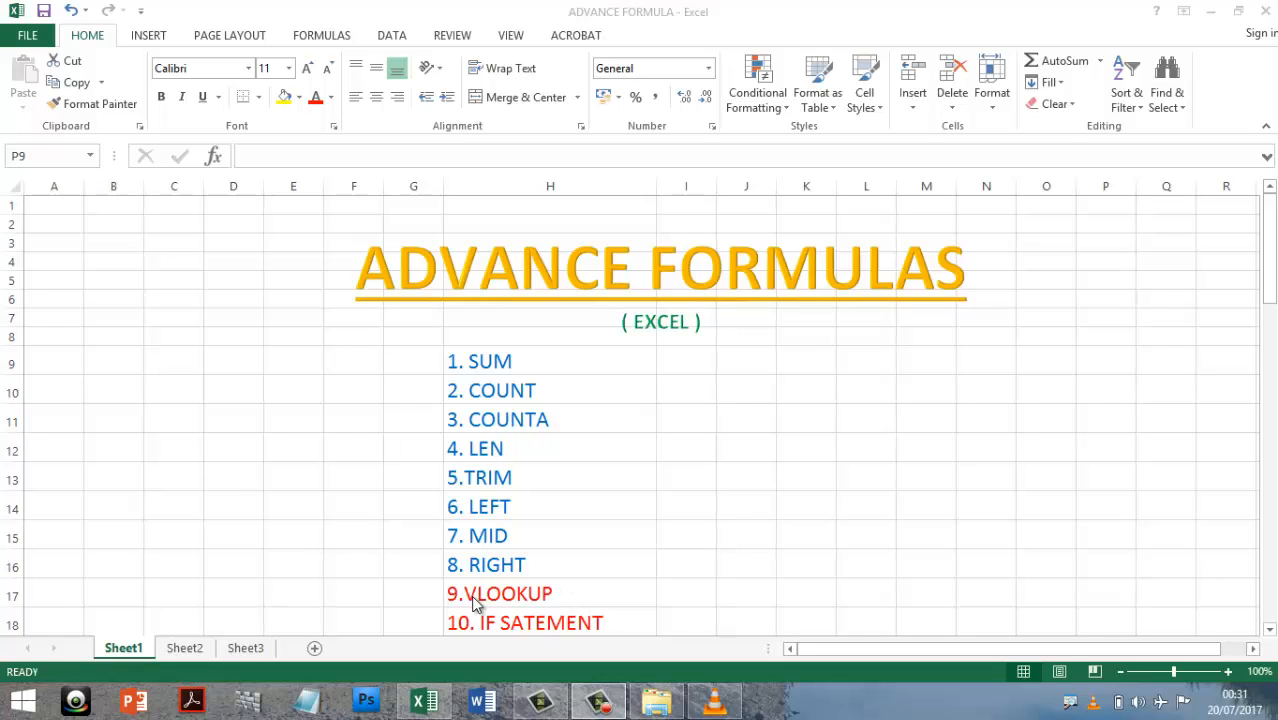
Step: Open Sheet2, which holds the sales persons list and the salary detail table
left_click(201, 645)
left_click(190, 648)
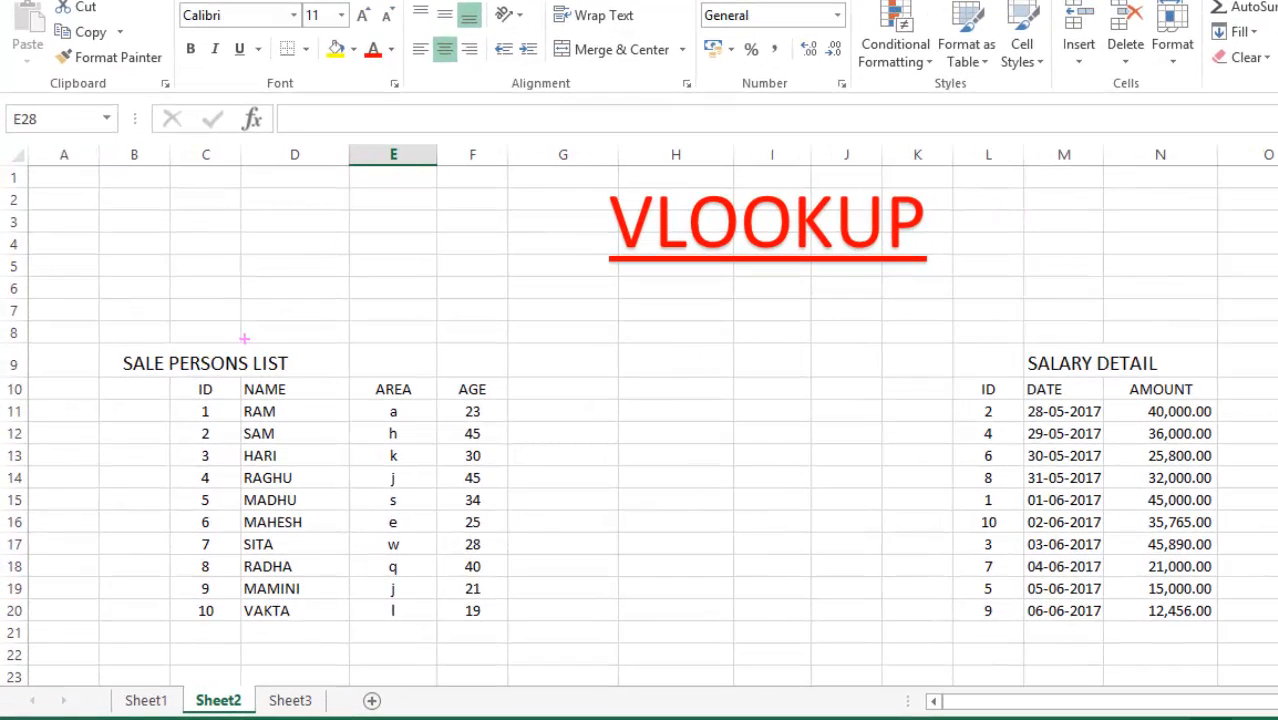
left_click_drag(244, 338, 317, 300)
mouse_move(1030, 299)
left_mouse_down()
mouse_move(1042, 312)
mouse_move(1160, 269)
left_mouse_up()
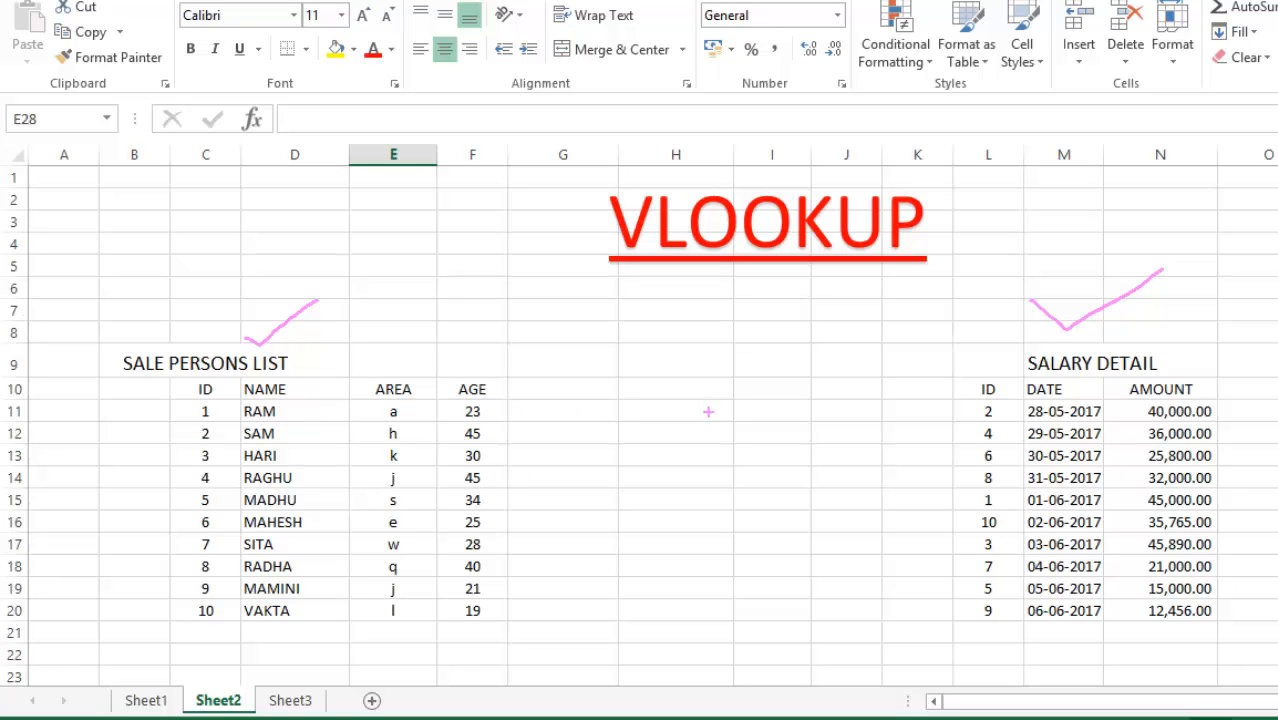
Step: Compare the SUMMARY STATEMENT columns with the SALE PERSONS LIST and SALARY DETAIL tables that supply their data
scroll(708, 412, "down", 4)
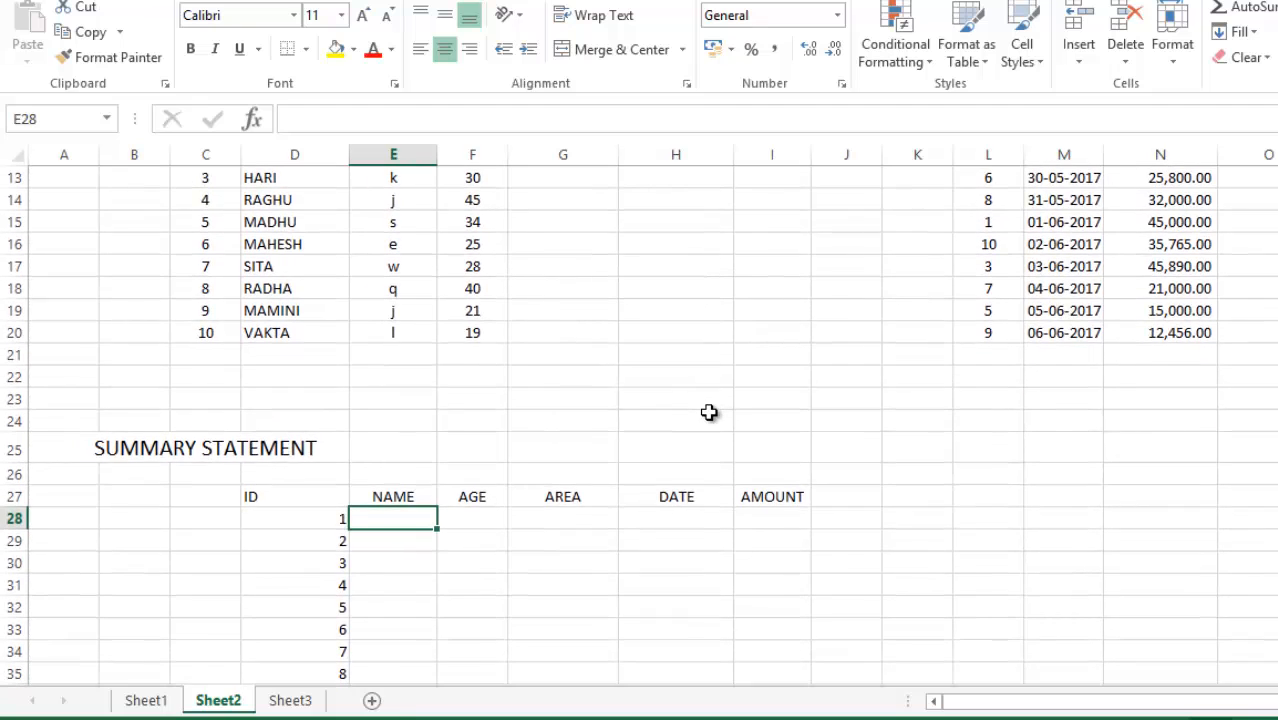
scroll(708, 412, "down", 2)
scroll(619, 528, "up", 4)
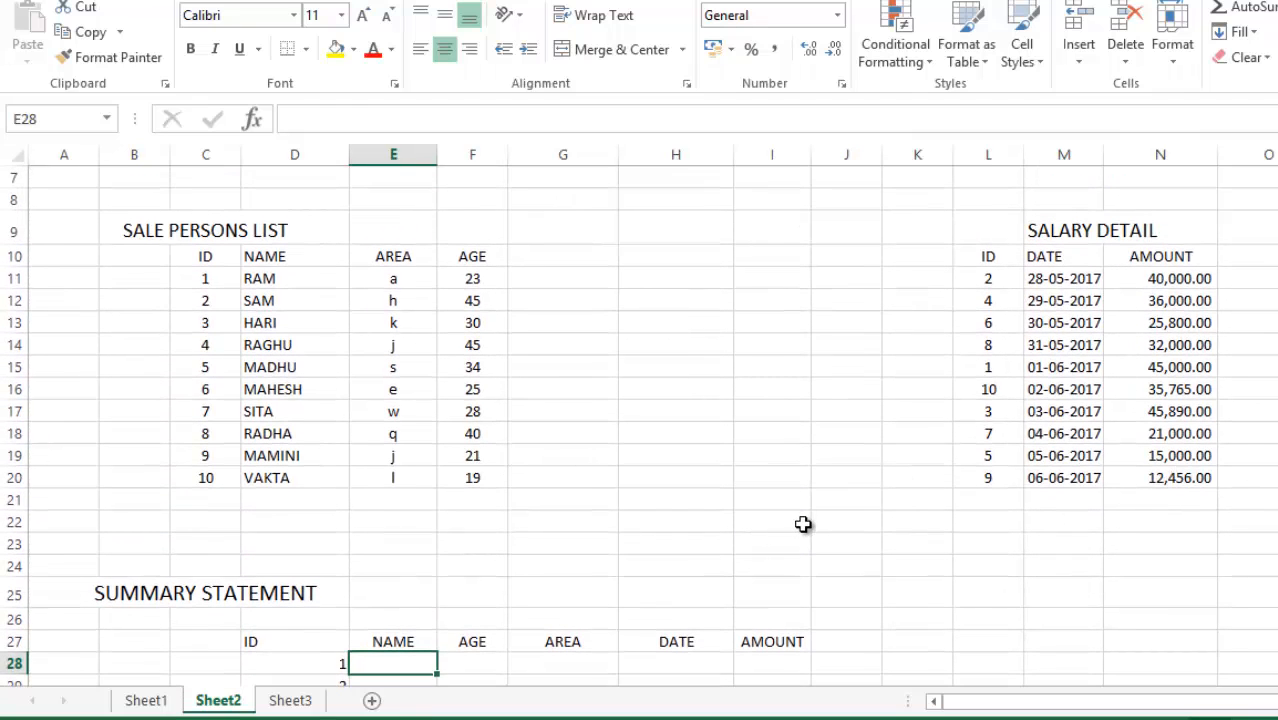
mouse_move(271, 537)
left_mouse_down()
mouse_move(284, 552)
mouse_move(379, 526)
left_mouse_up()
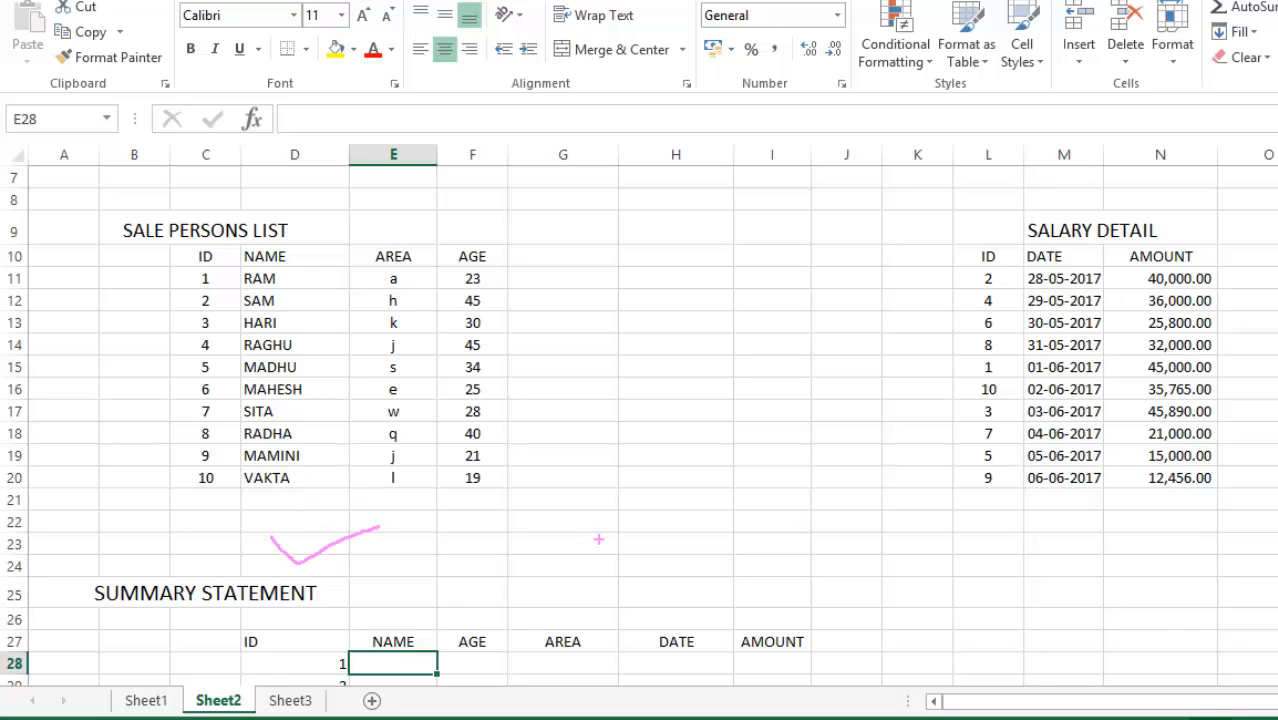
scroll(805, 522, "down", 6)
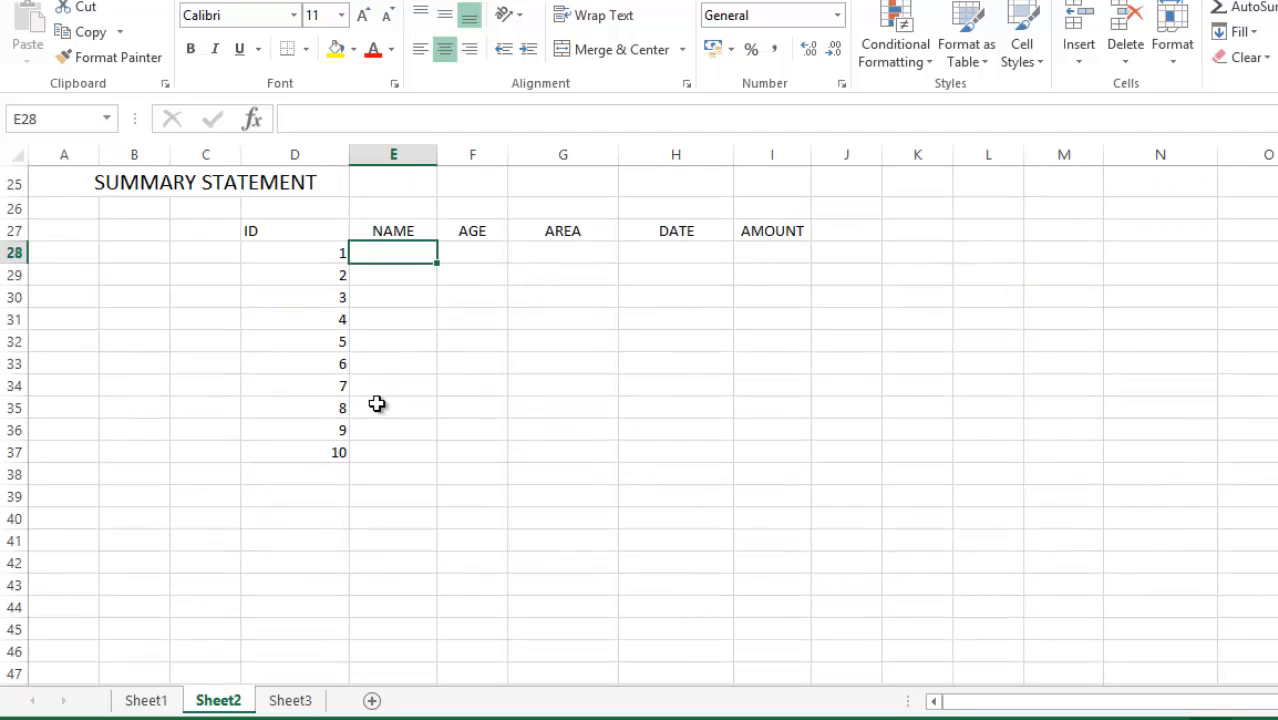
scroll(757, 409, "up", 8)
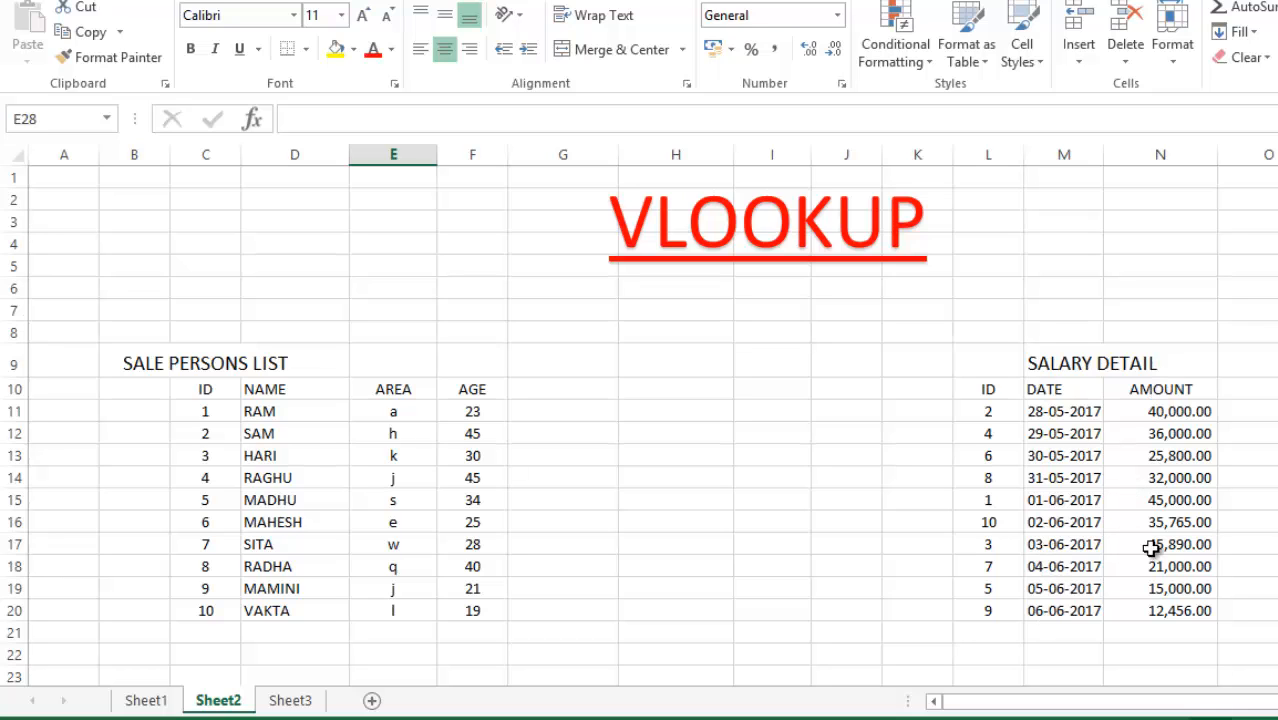
scroll(847, 462, "down", 2)
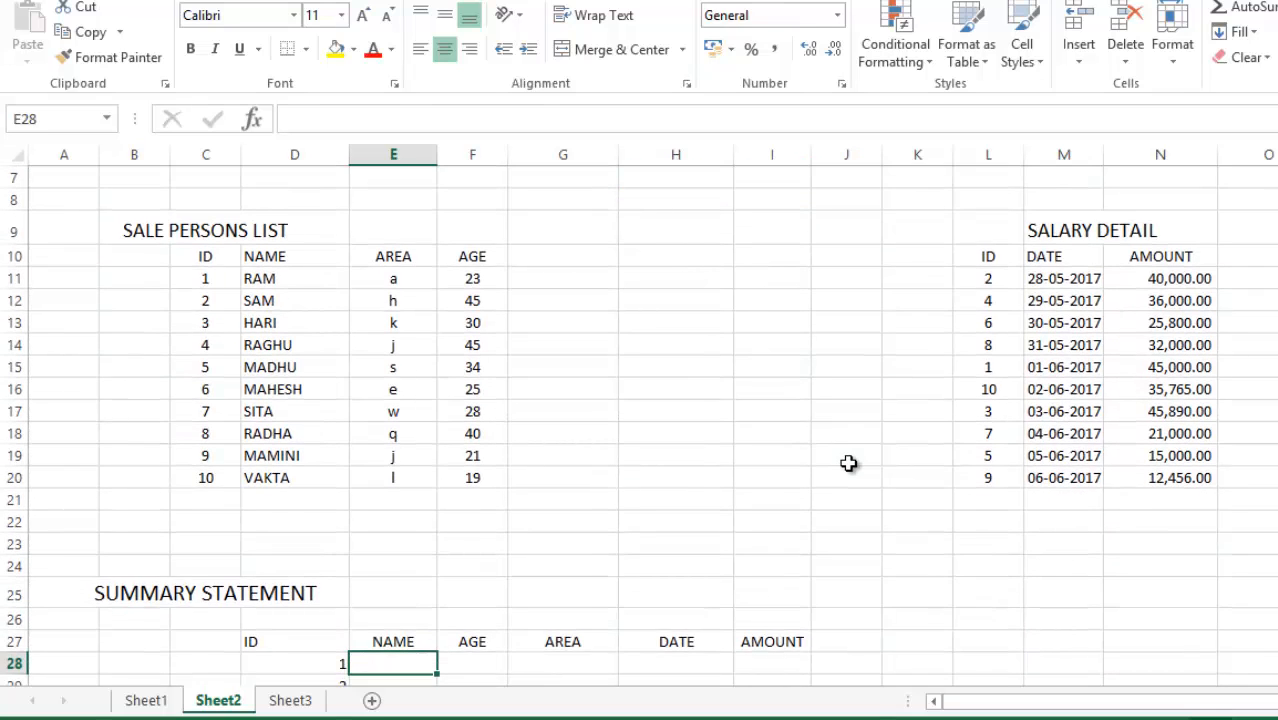
scroll(847, 462, "up", 2)
scroll(522, 379, "down", 2)
scroll(409, 485, "down", 2)
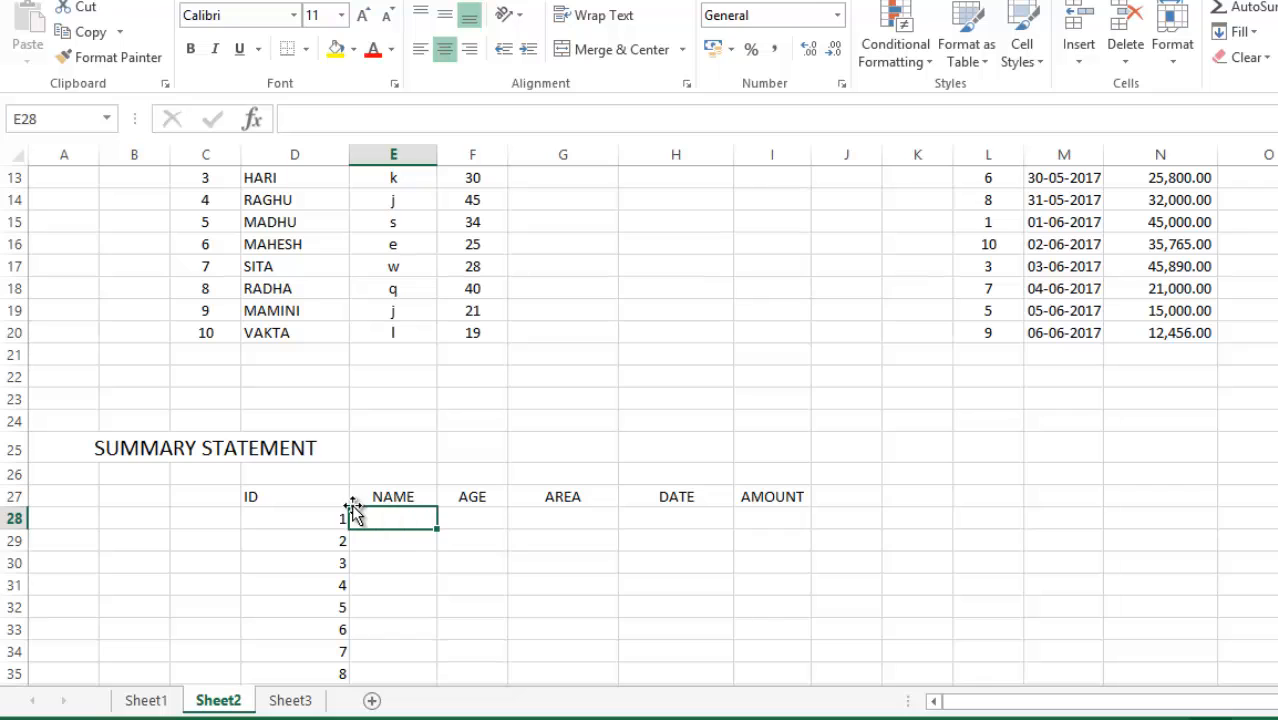
scroll(338, 507, "down", 2)
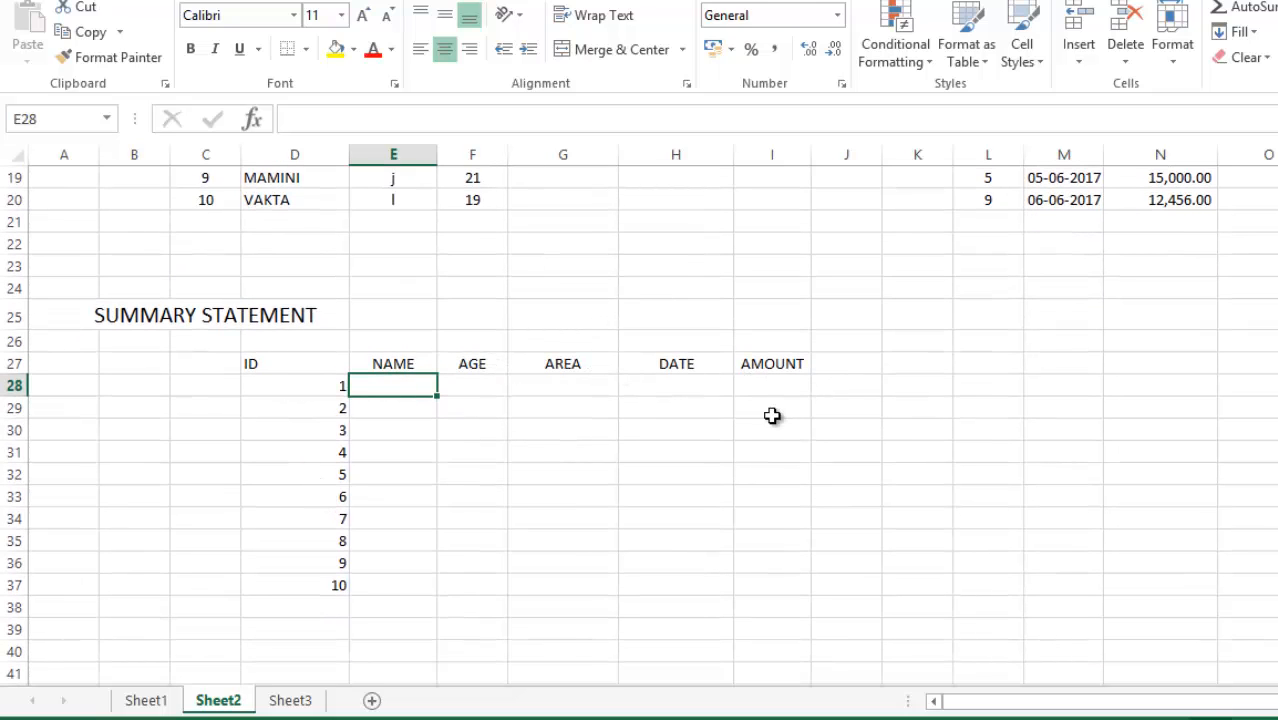
scroll(717, 440, "down", 2)
scroll(717, 440, "up", 6)
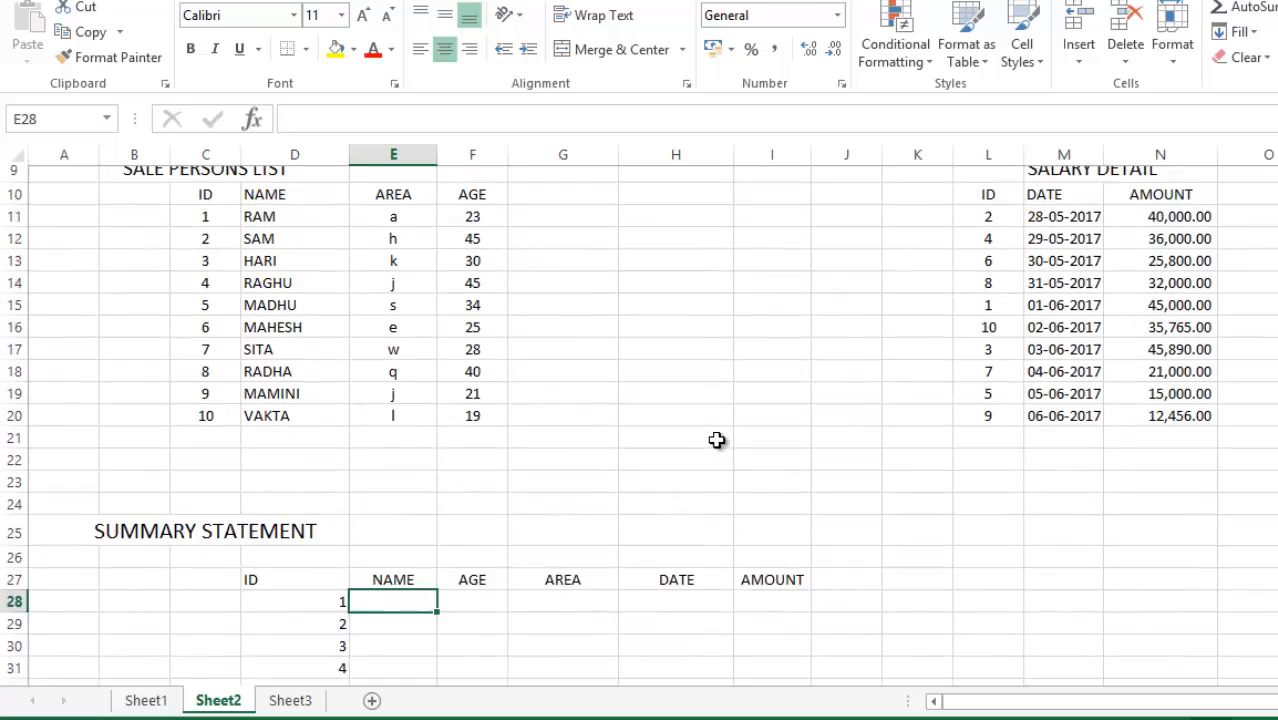
scroll(717, 440, "down", 2)
scroll(719, 439, "up", 5)
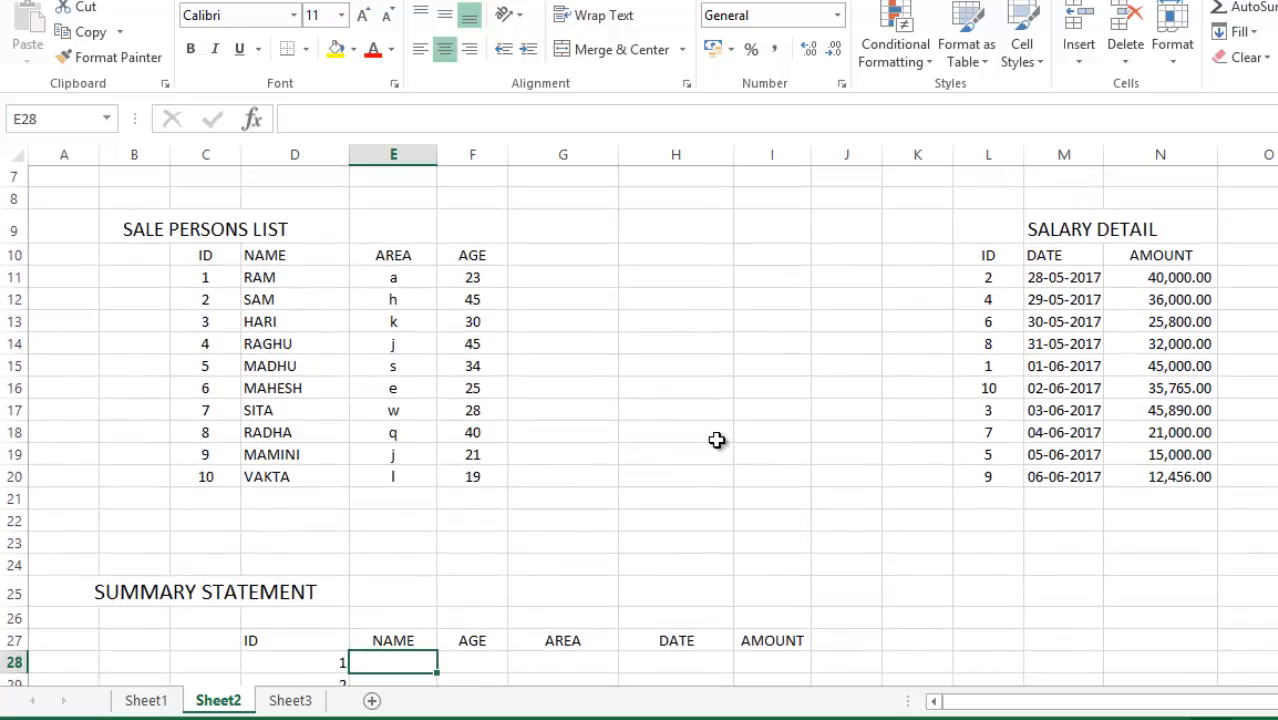
scroll(886, 467, "down", 4)
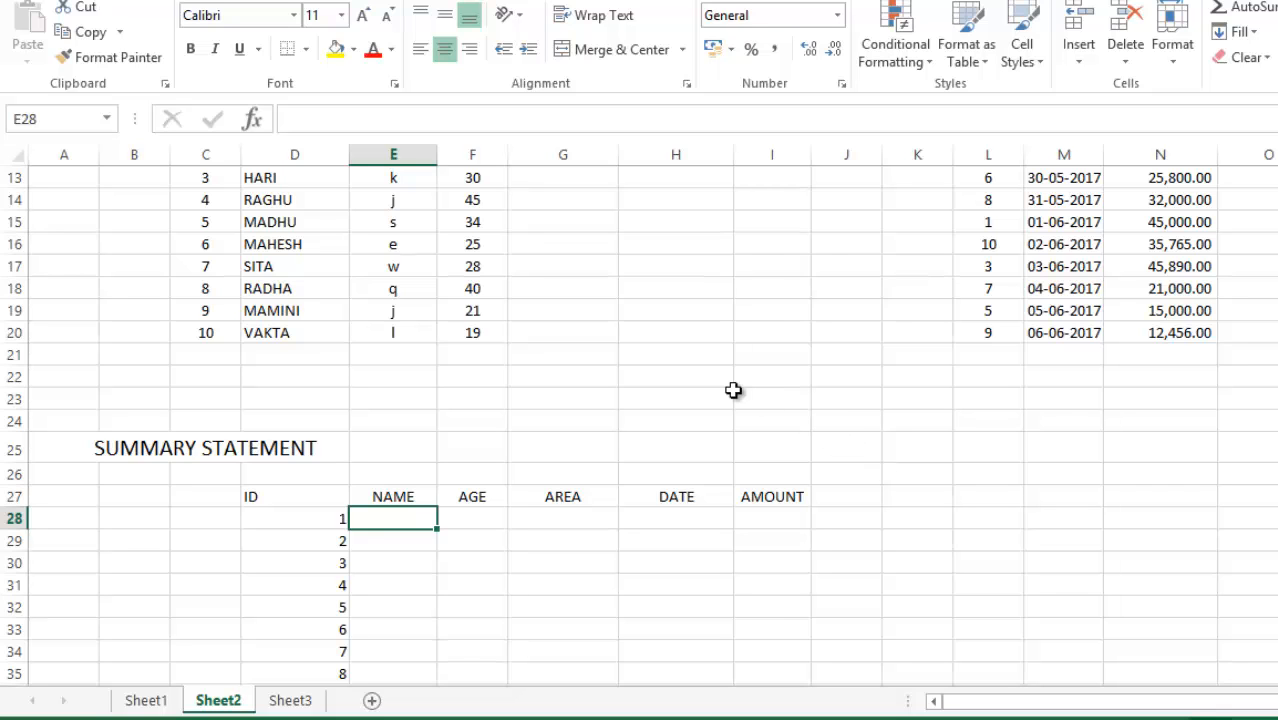
scroll(733, 390, "up", 2)
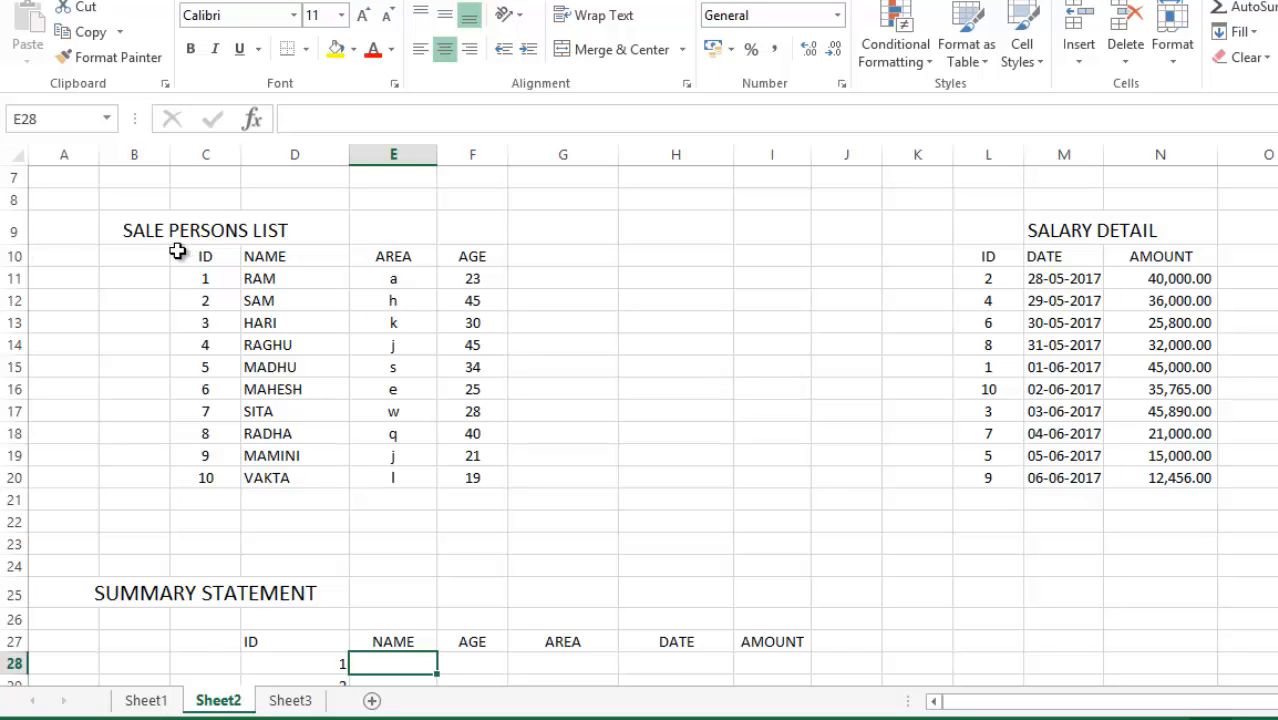
scroll(673, 408, "down", 2)
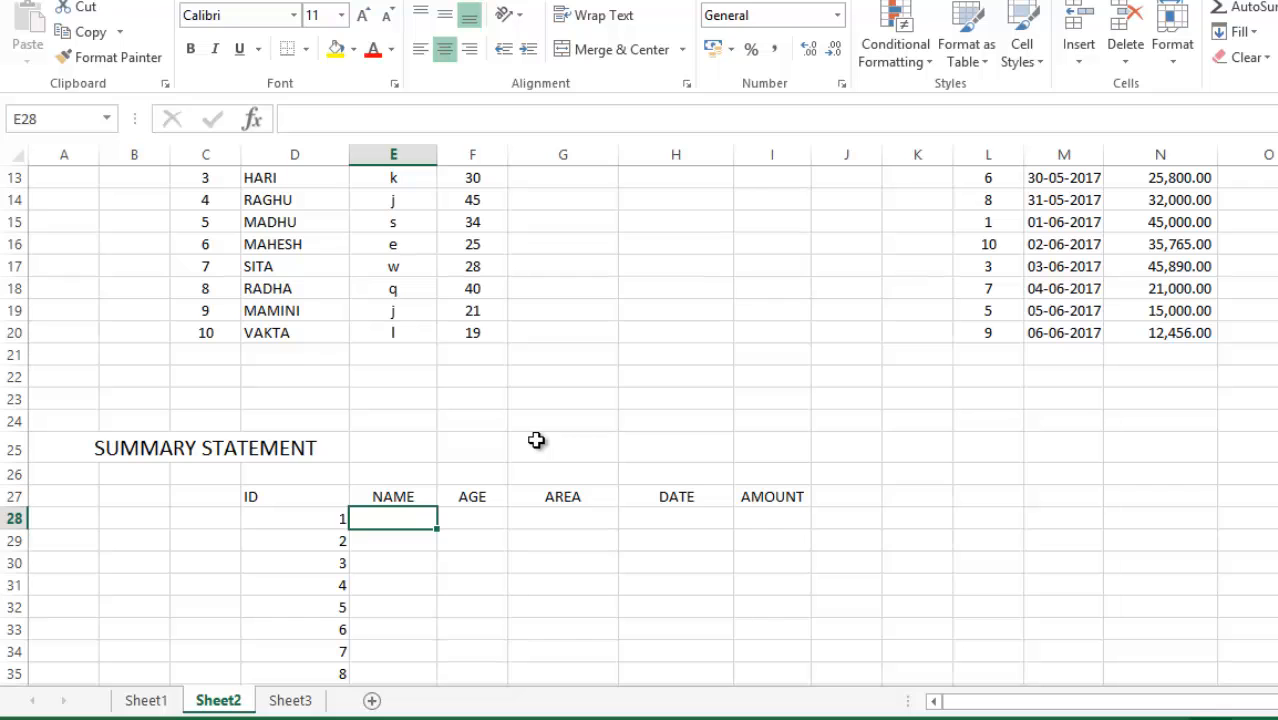
scroll(536, 440, "up", 2)
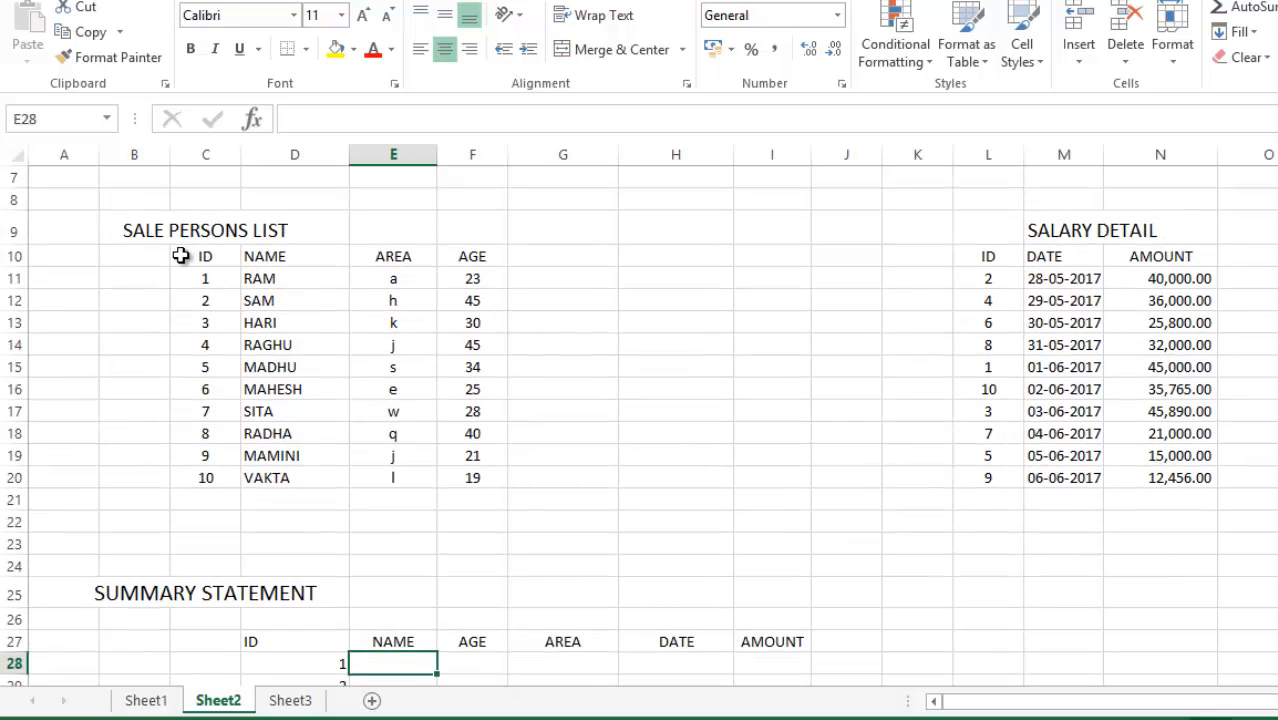
Step: Name the sales persons table in C10:F20, including its header row, LIST
left_click_drag(177, 254, 488, 477)
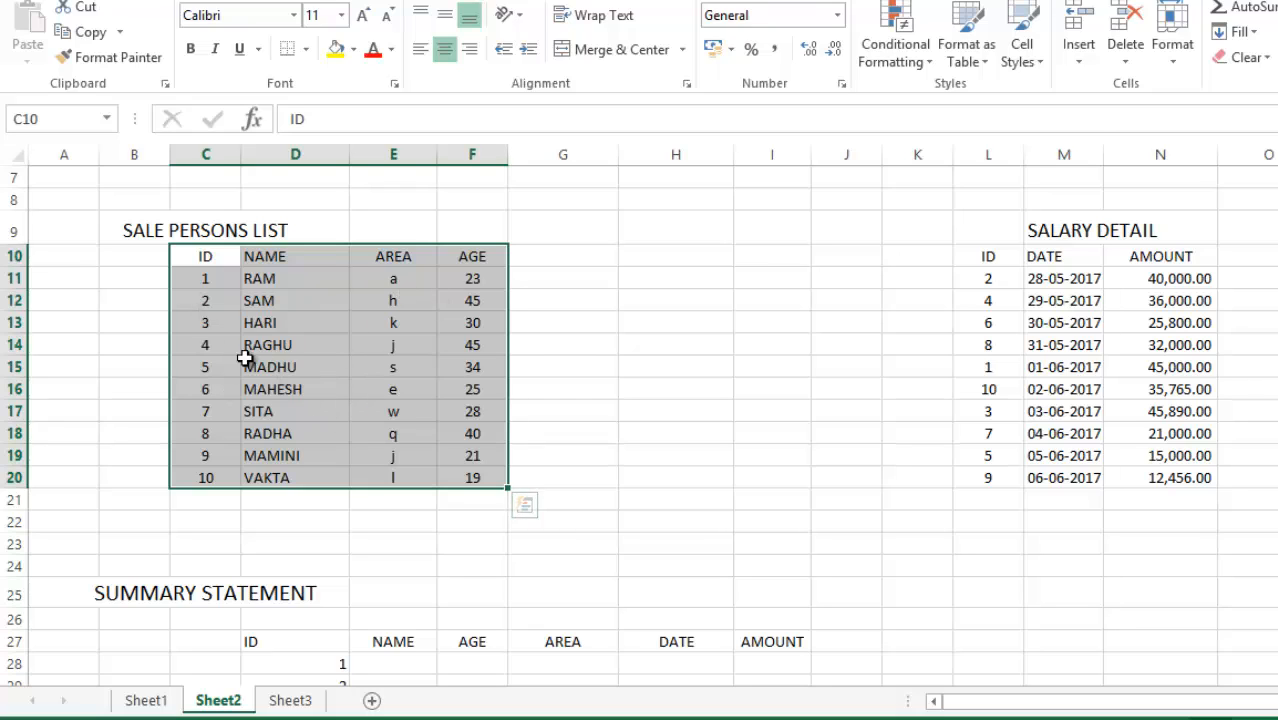
left_click(88, 118)
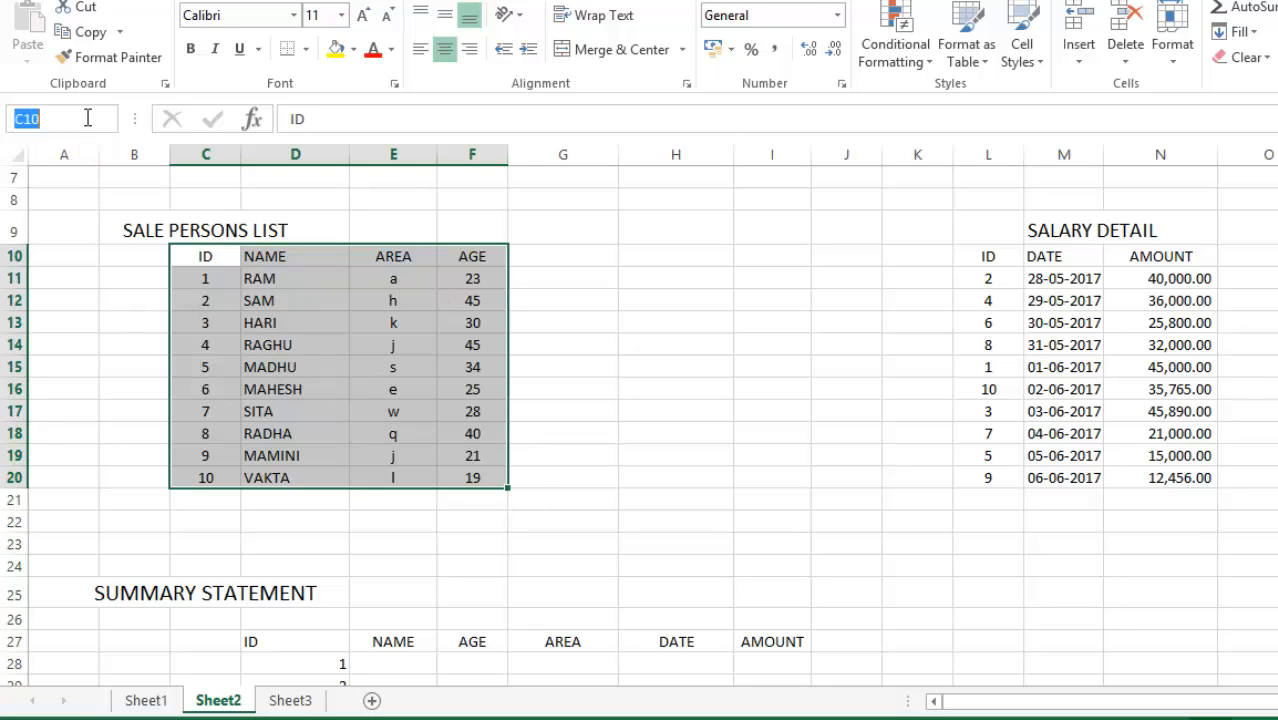
key("BackSpace")
type("LIST")
key("Return")
left_click(604, 343)
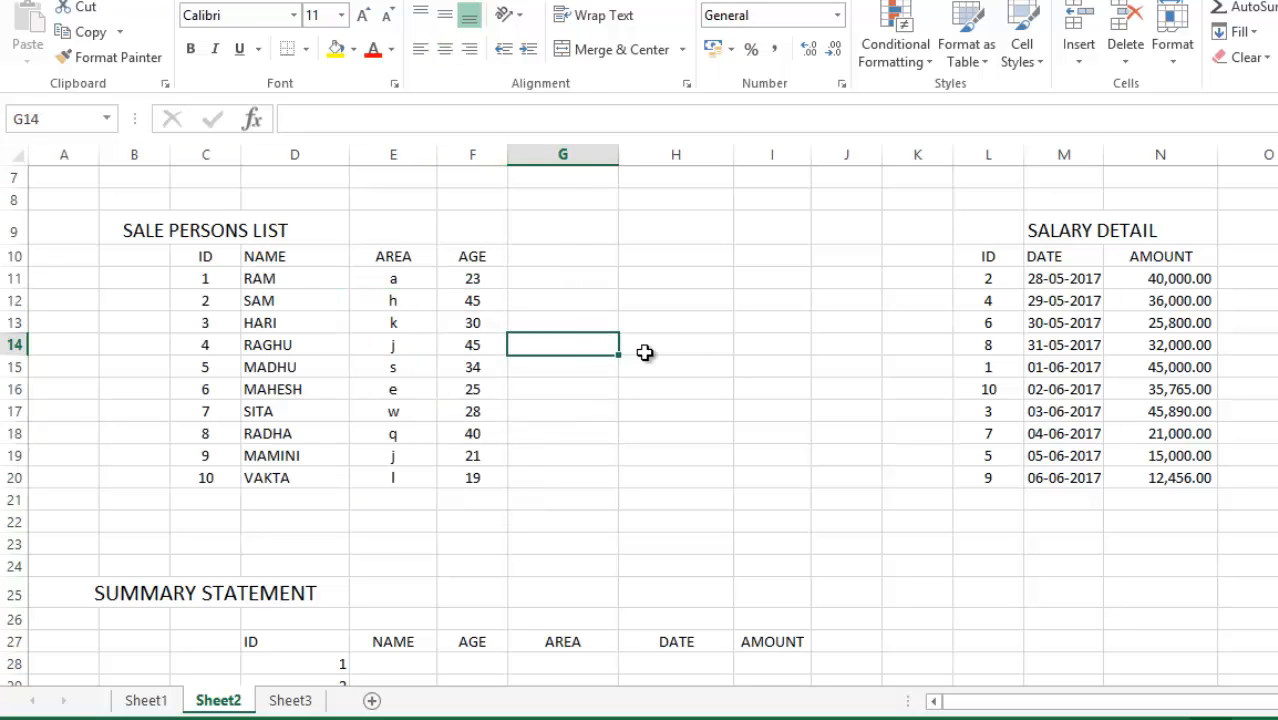
Step: Name the salary detail table in L10:N20, including its header row, SALARY
left_click_drag(972, 253, 1170, 477)
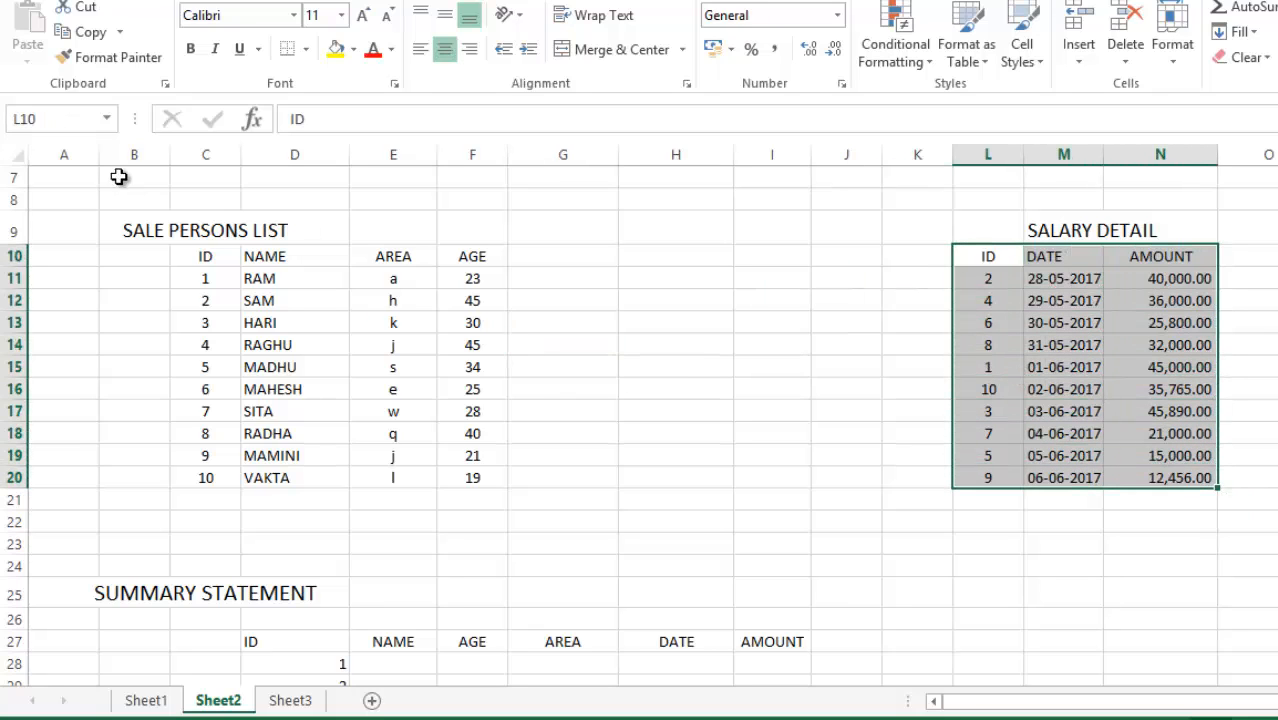
left_click(63, 118)
key("BackSpace")
type("SALARY")
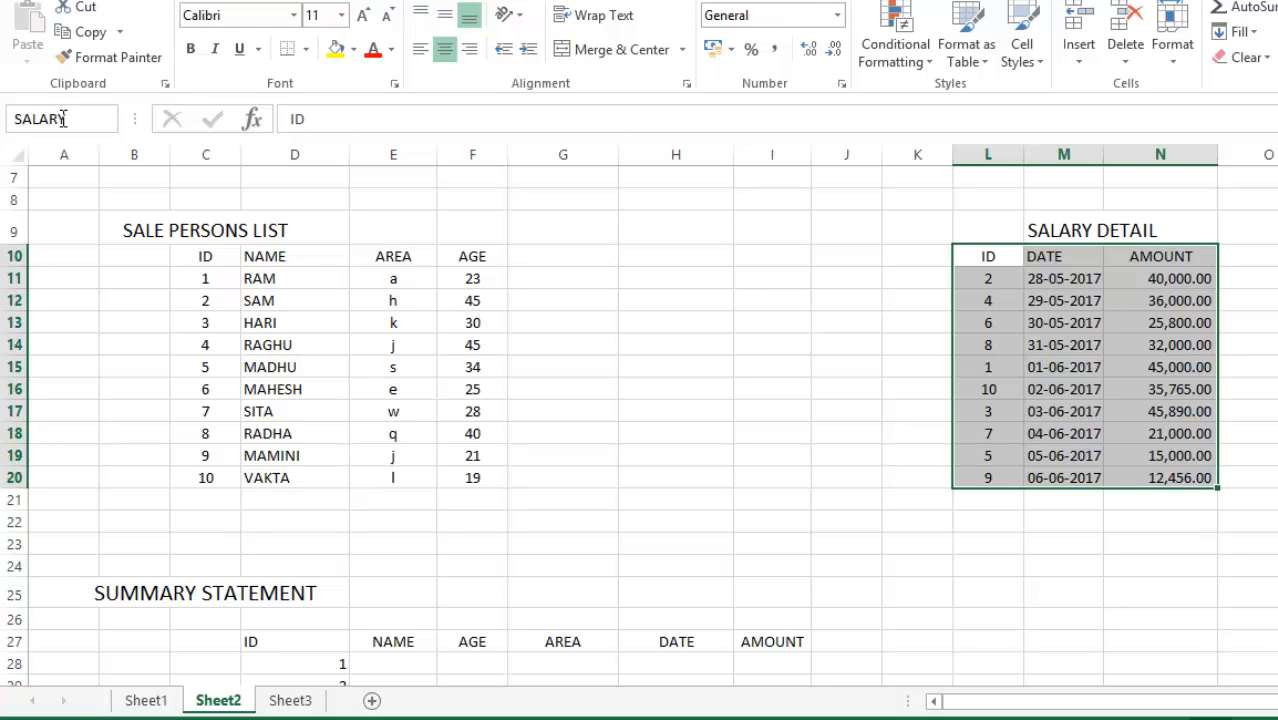
key("Return")
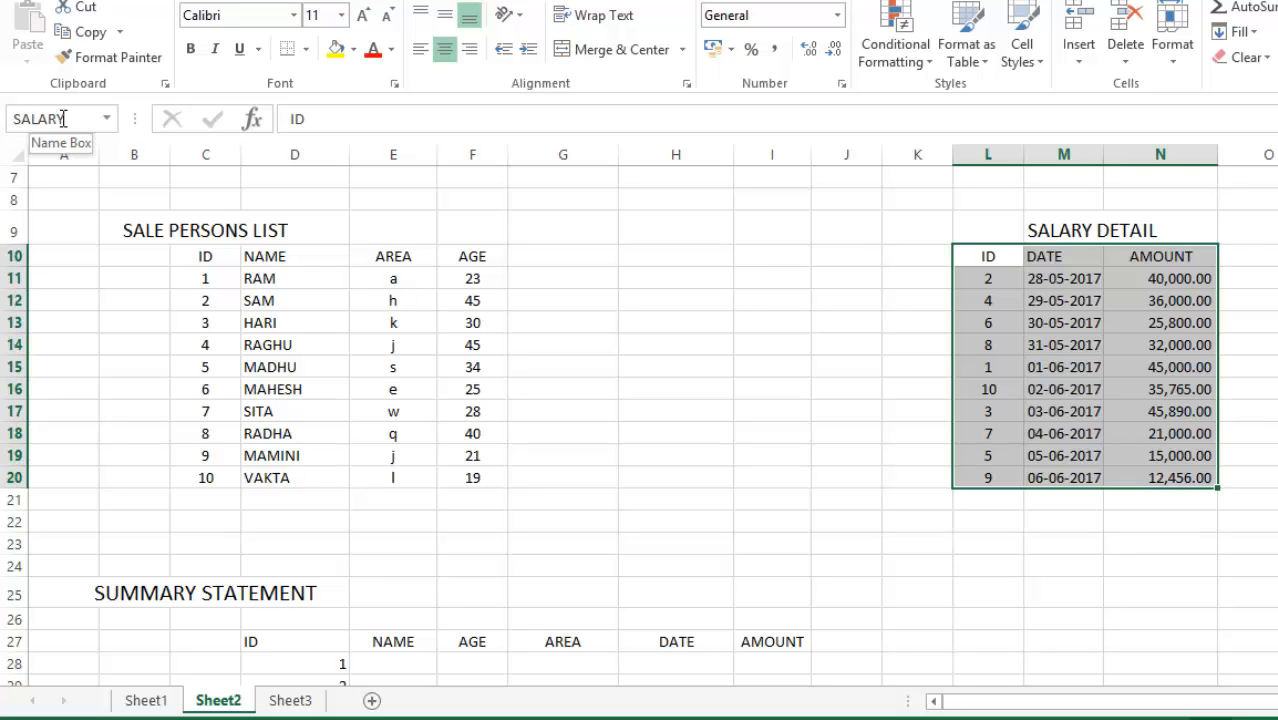
left_click(716, 278)
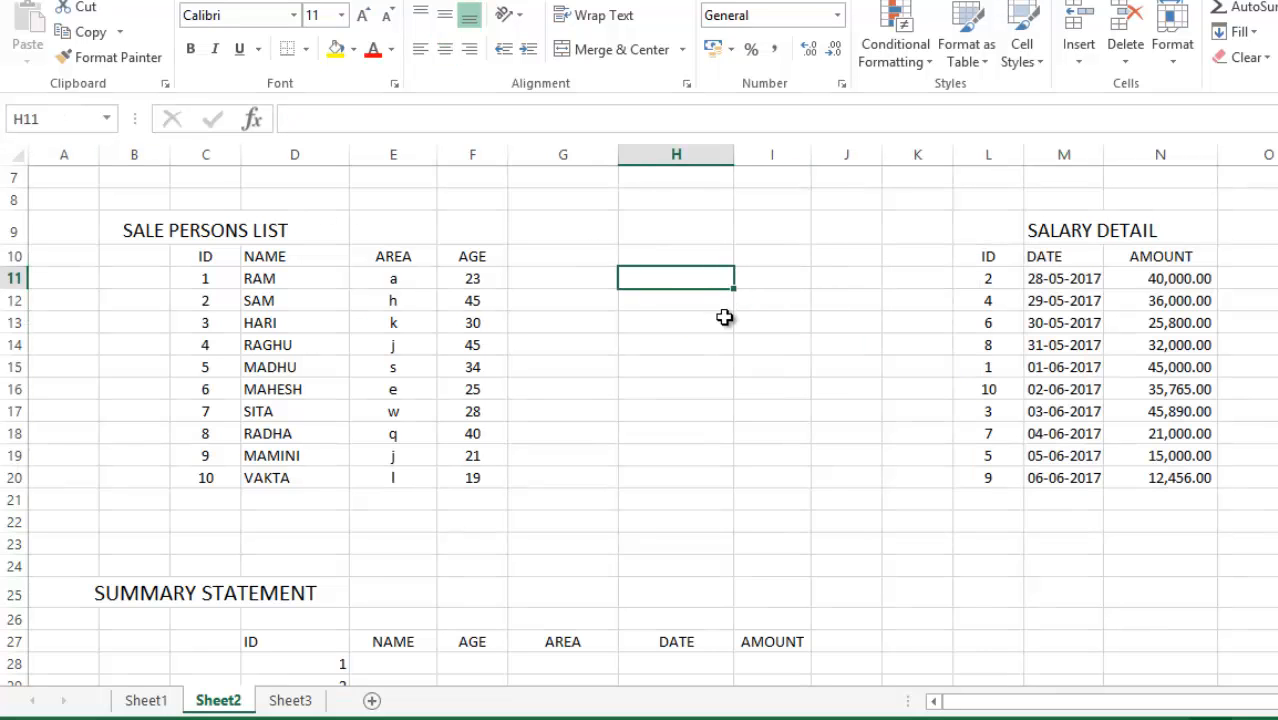
Step: Begin a VLOOKUP formula in E28 under NAME in the summary statement, with the ID in D28 as lookup value
scroll(724, 317, "down", 2)
scroll(724, 317, "down", 2)
scroll(724, 317, "up", 2)
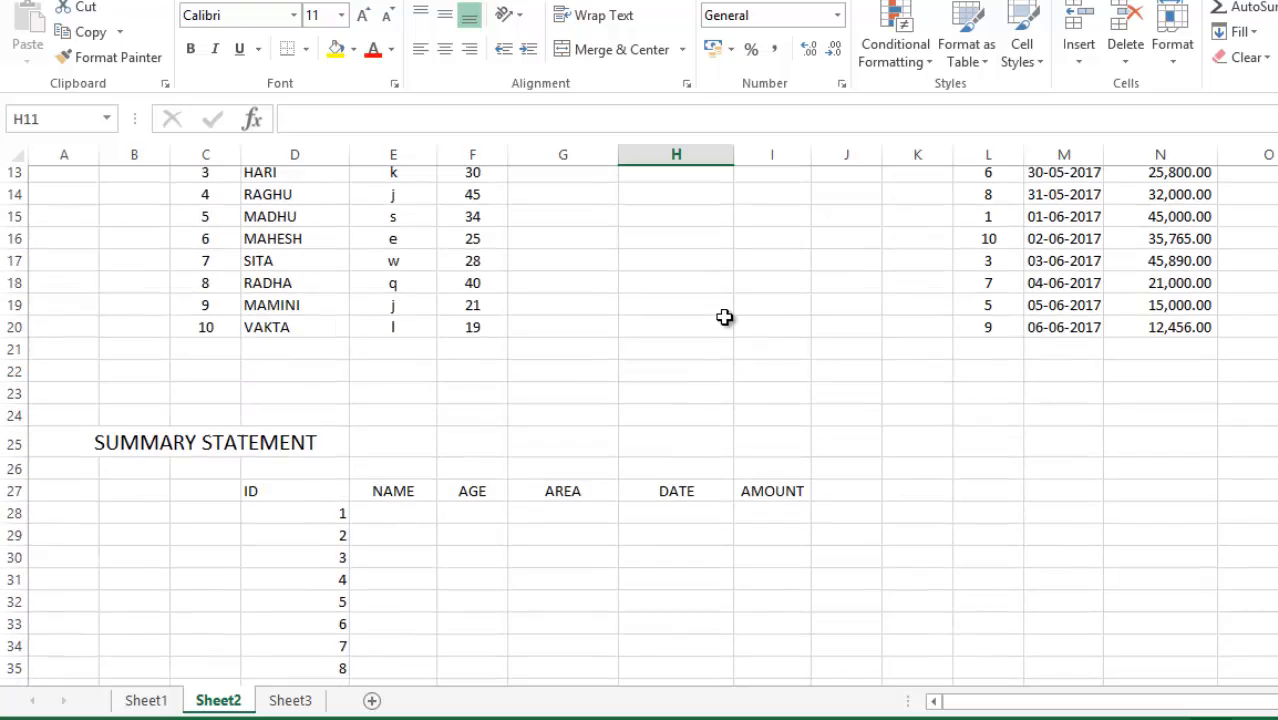
scroll(724, 317, "down", 2)
left_click(368, 383)
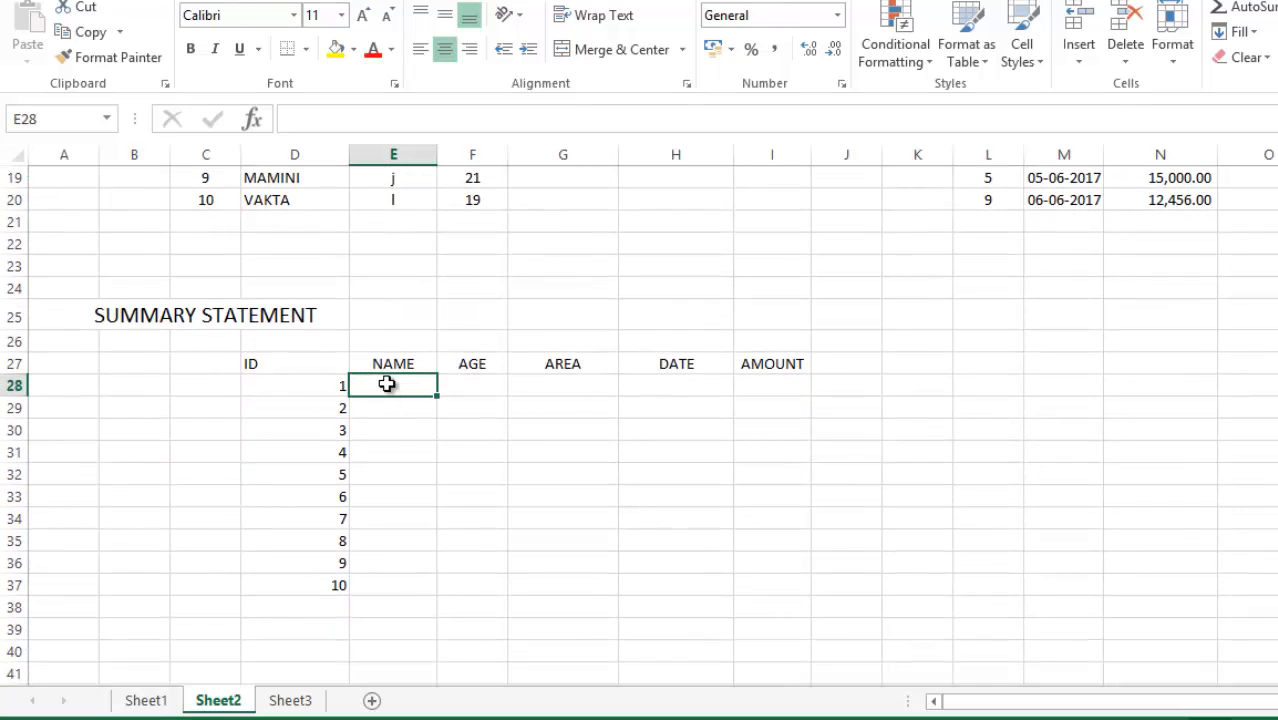
type("=")
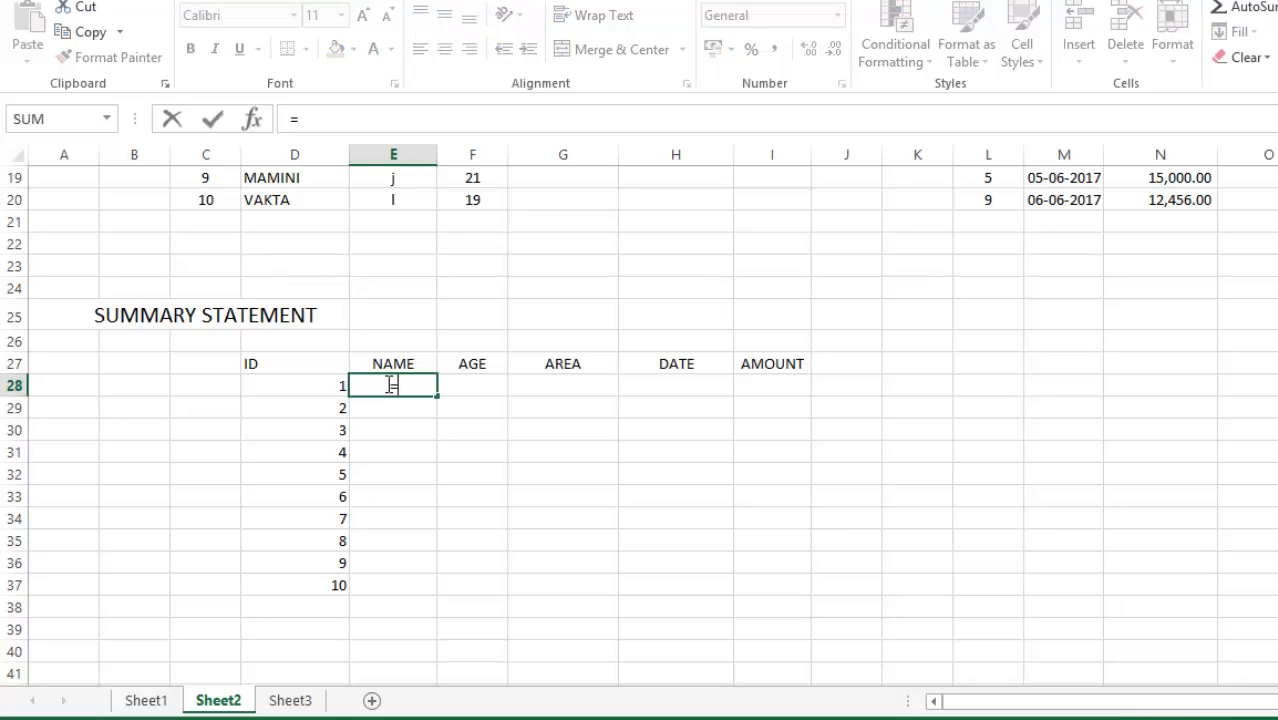
type("VLOO")
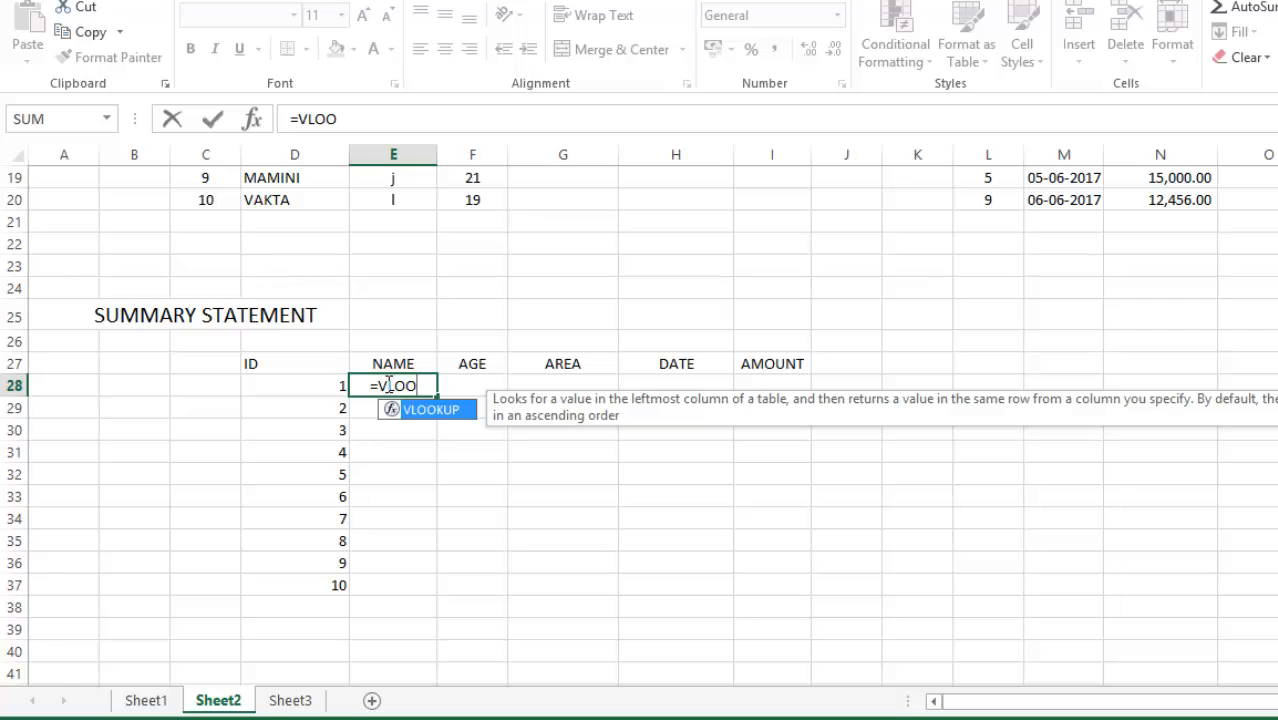
type("KUP")
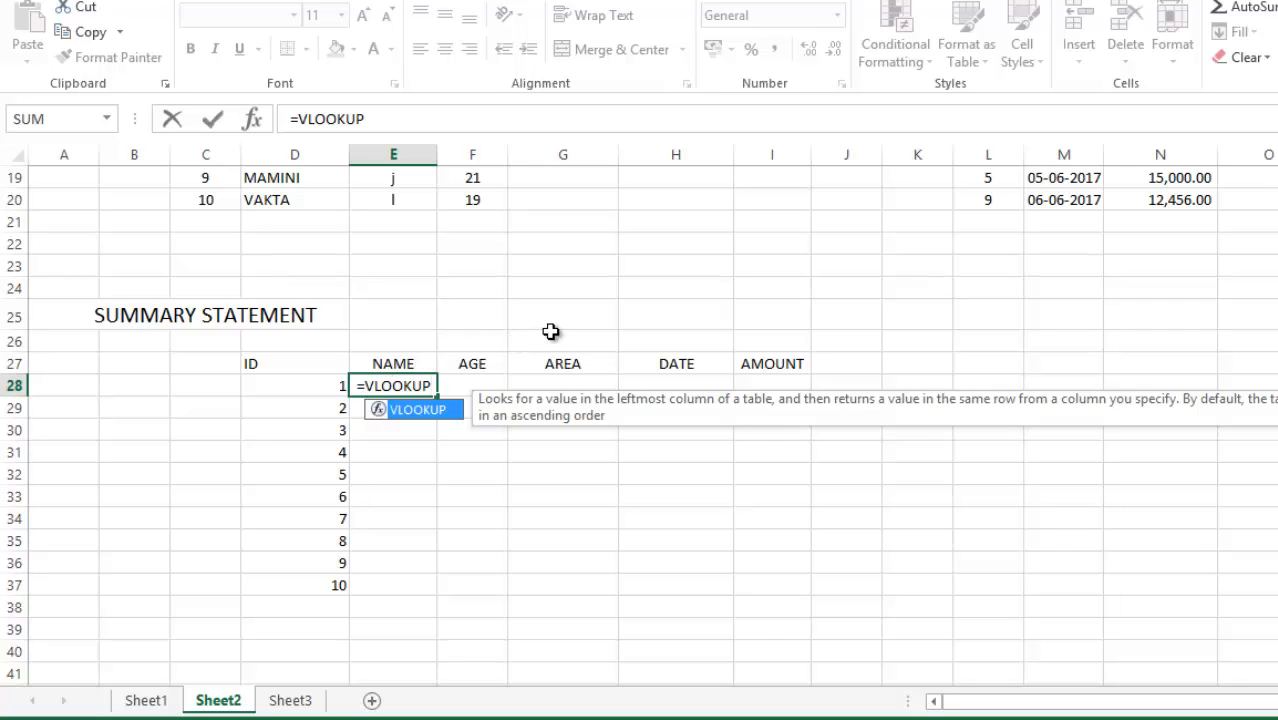
type("(")
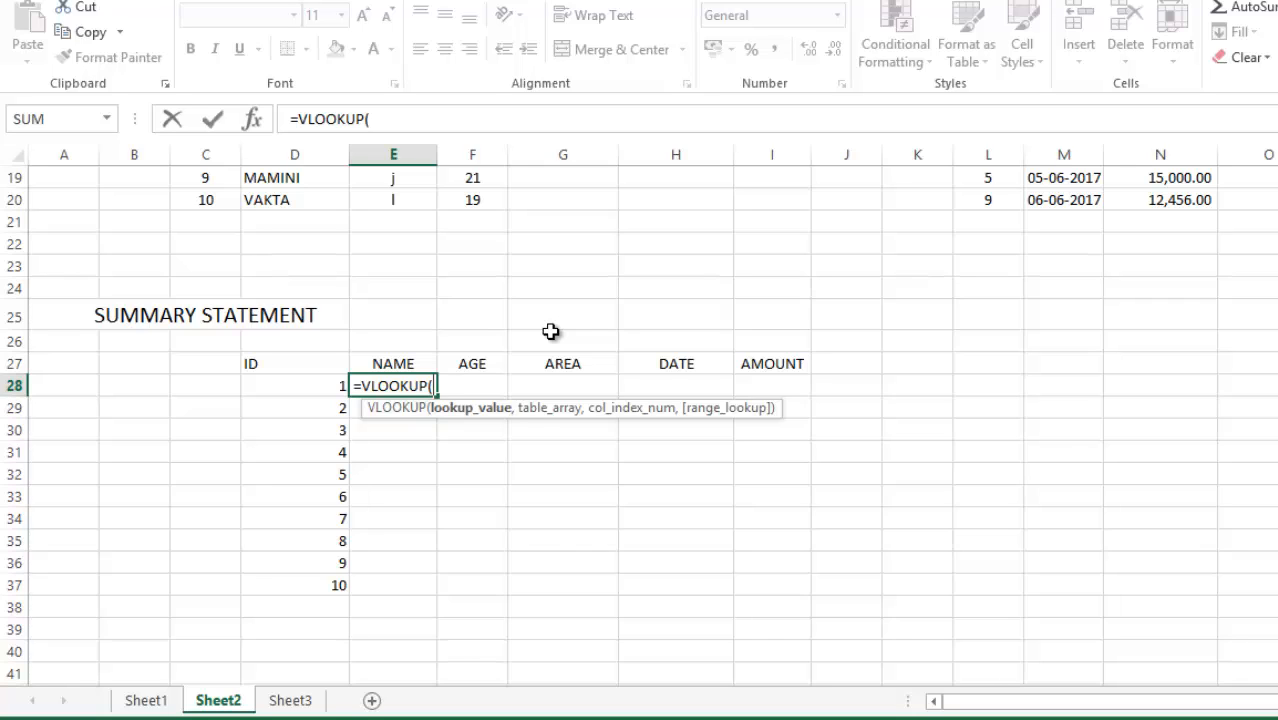
left_click(334, 385)
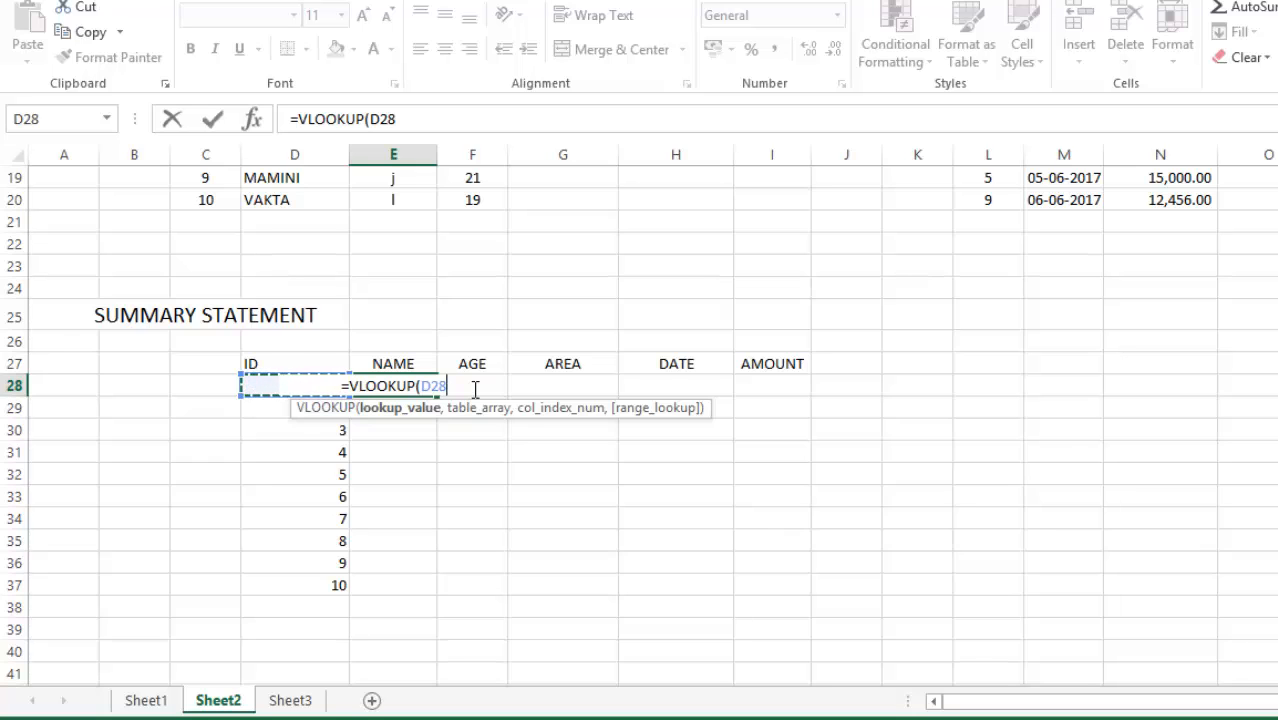
type(",")
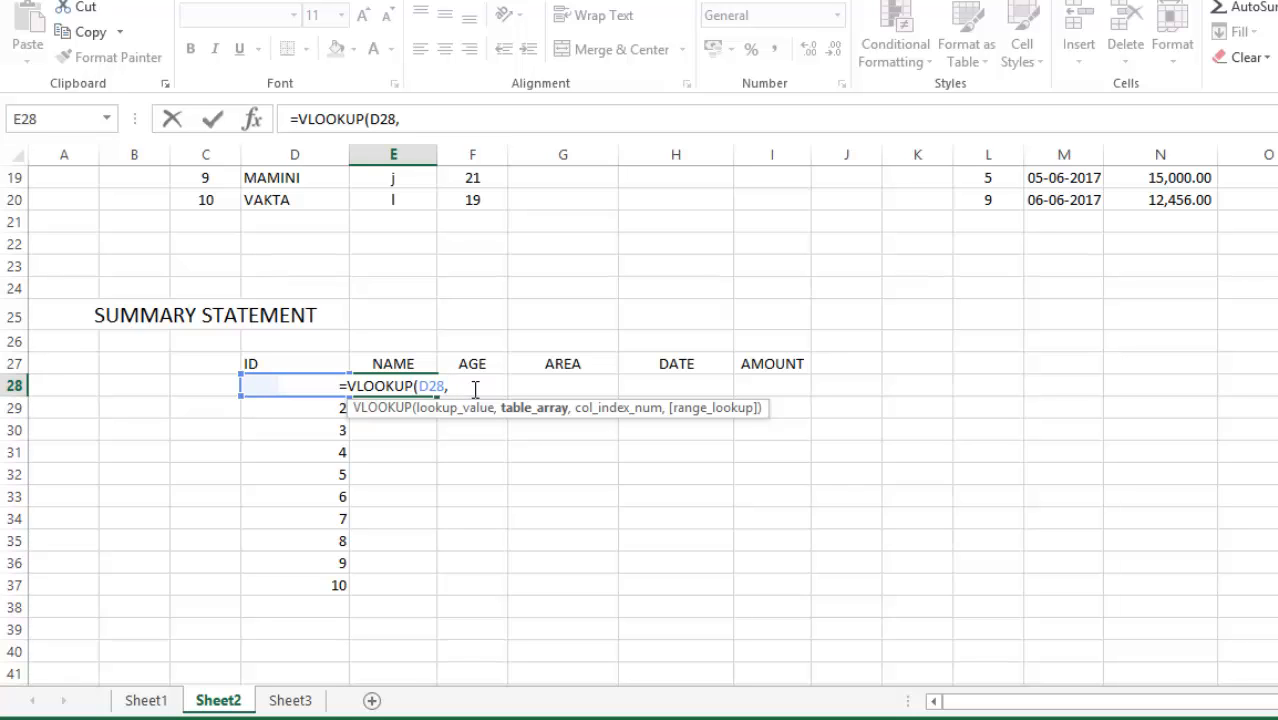
Step: Enter the named range LIST as the table array of the VLOOKUP formula in E28
scroll(475, 390, "up", 4)
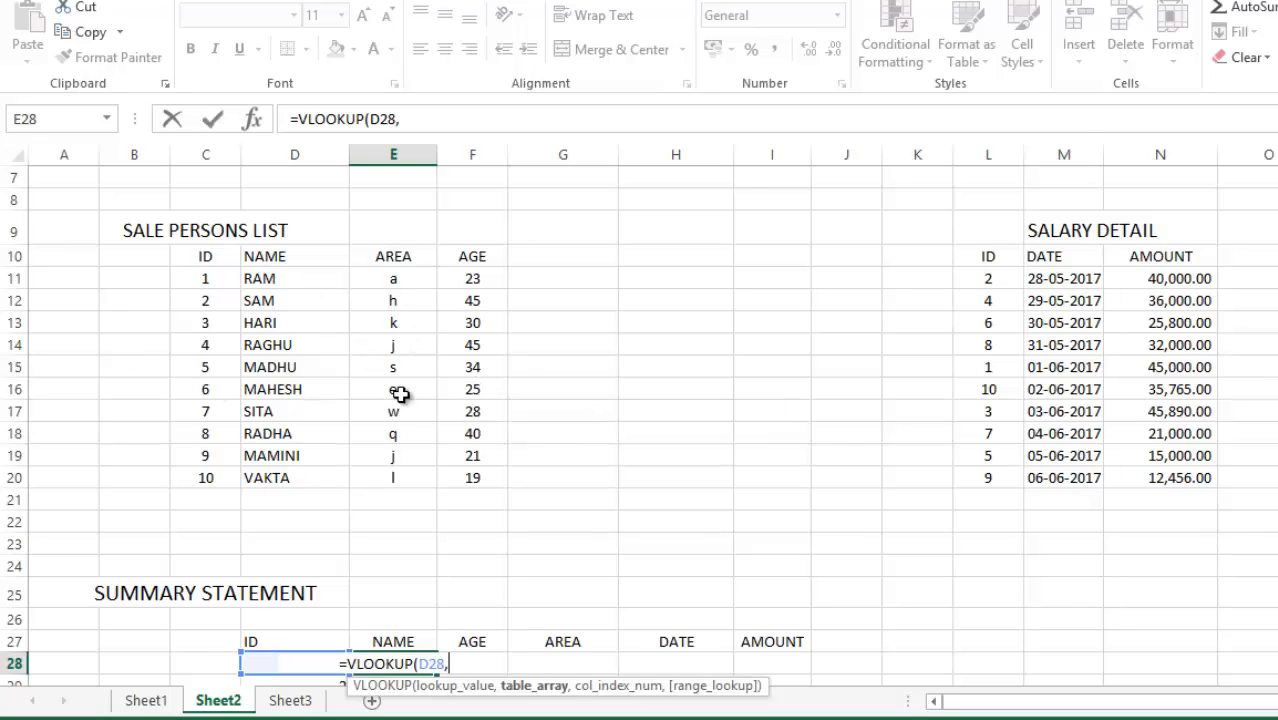
scroll(461, 380, "down", 4)
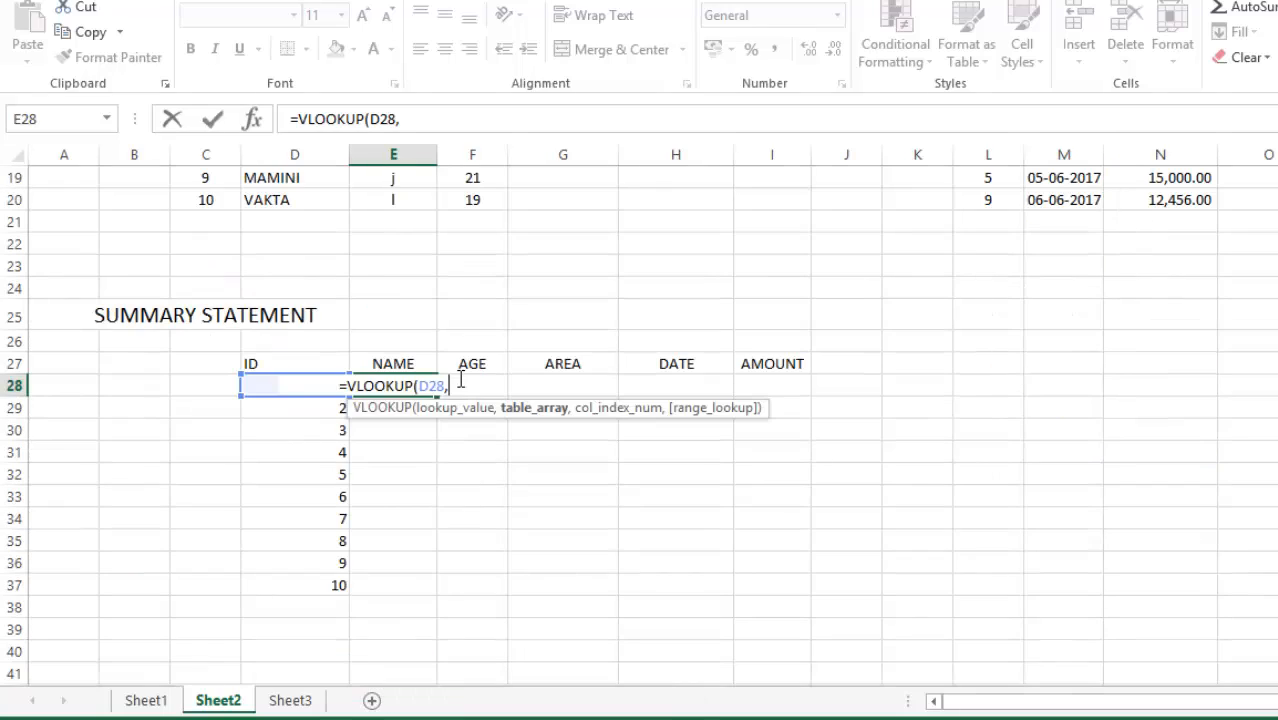
type("L")
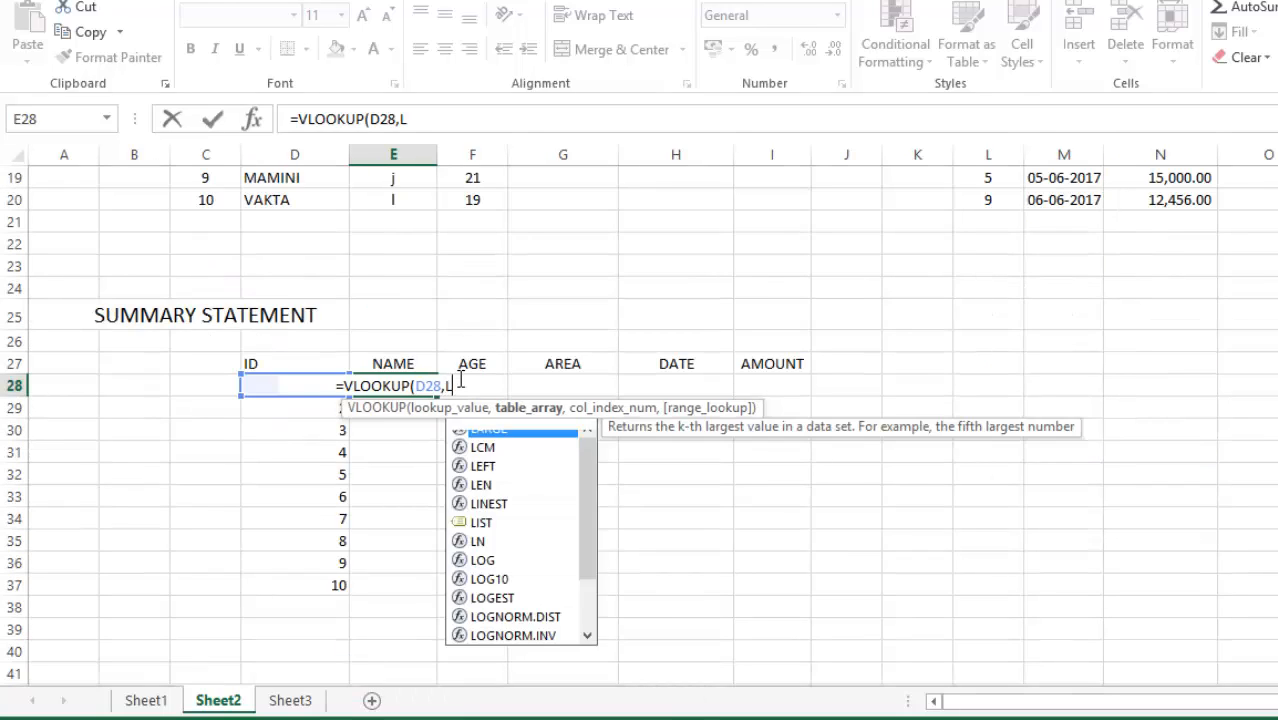
type("IST")
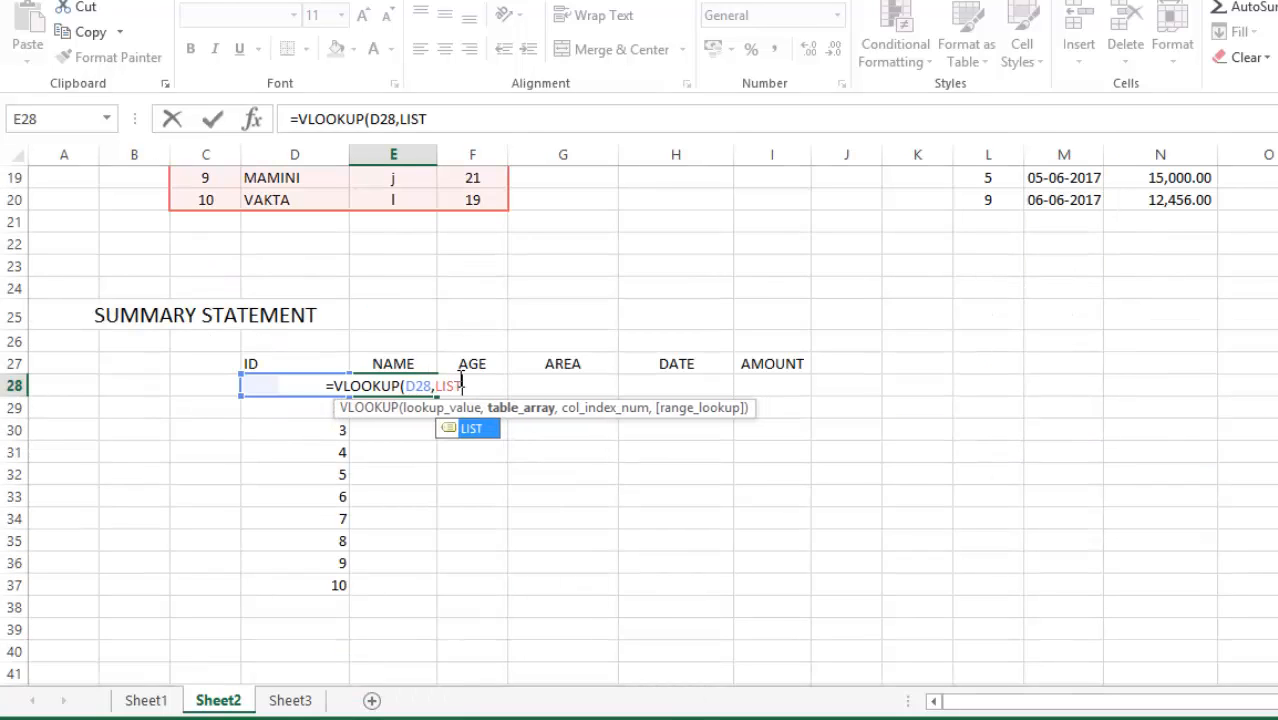
Step: Set the column index of the VLOOKUP formula in E28 to 2, the NAME column of LIST
scroll(461, 385, "up", 6)
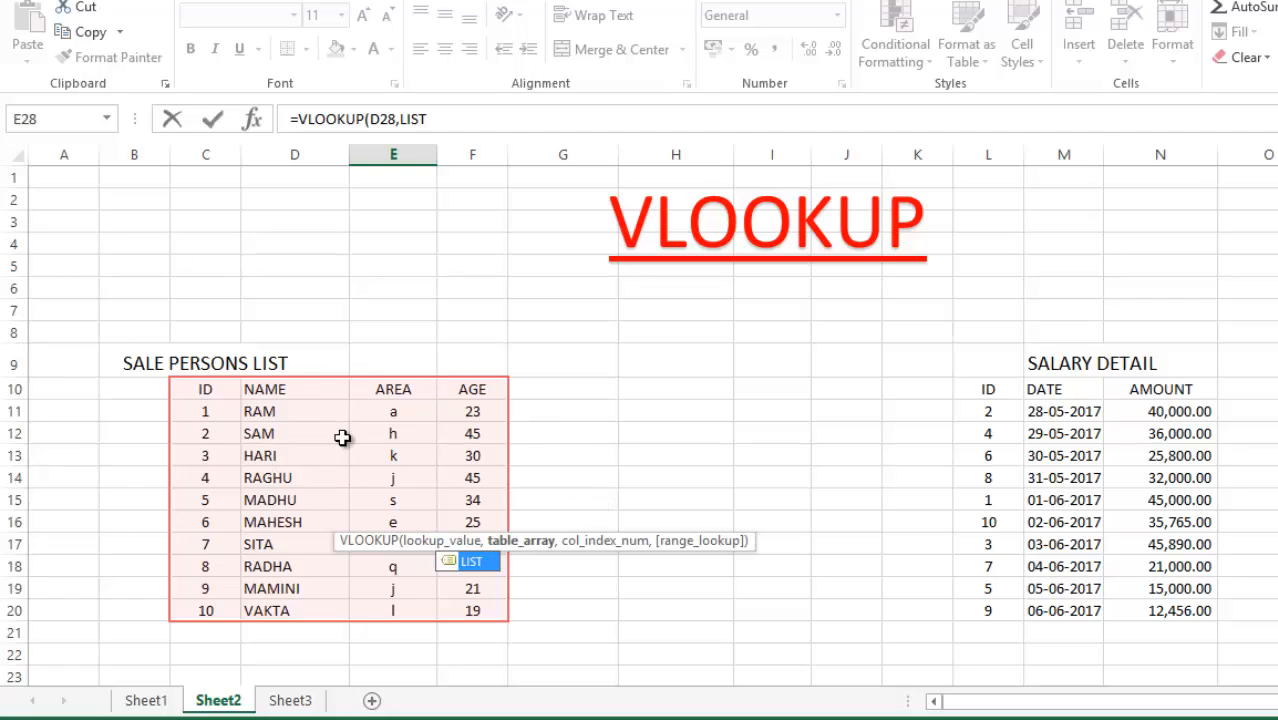
scroll(342, 437, "down", 4)
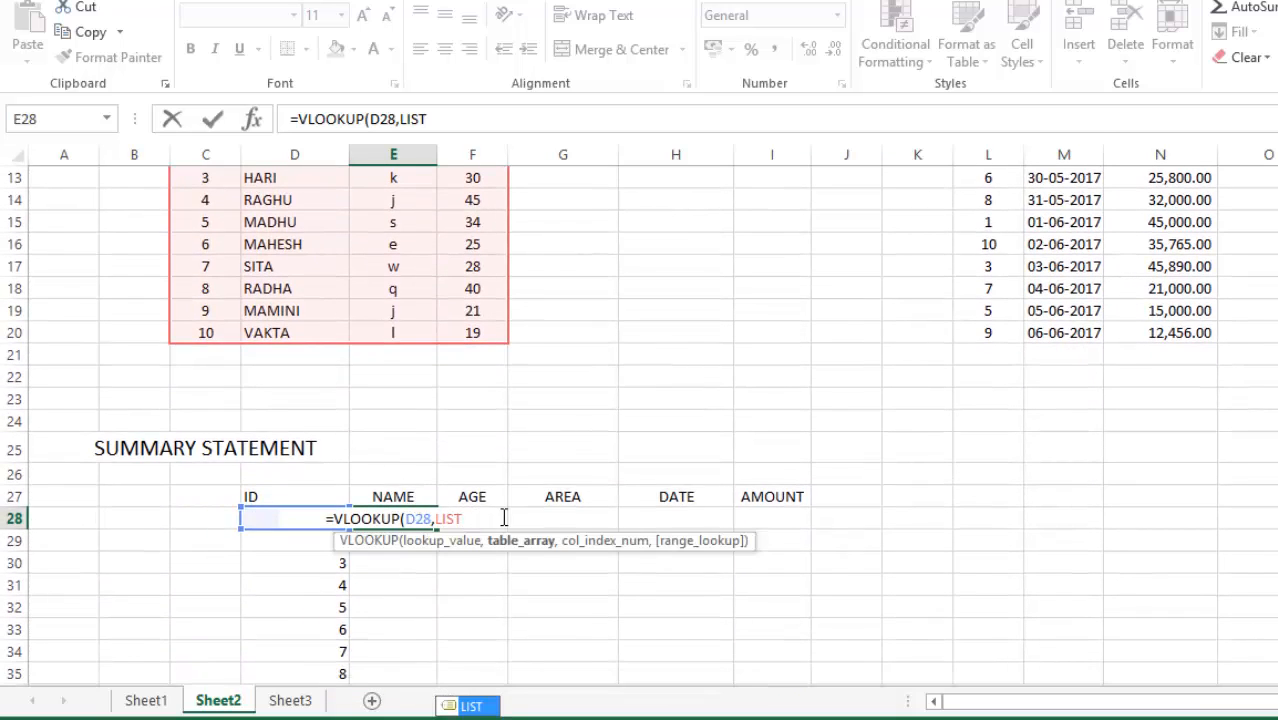
type(",")
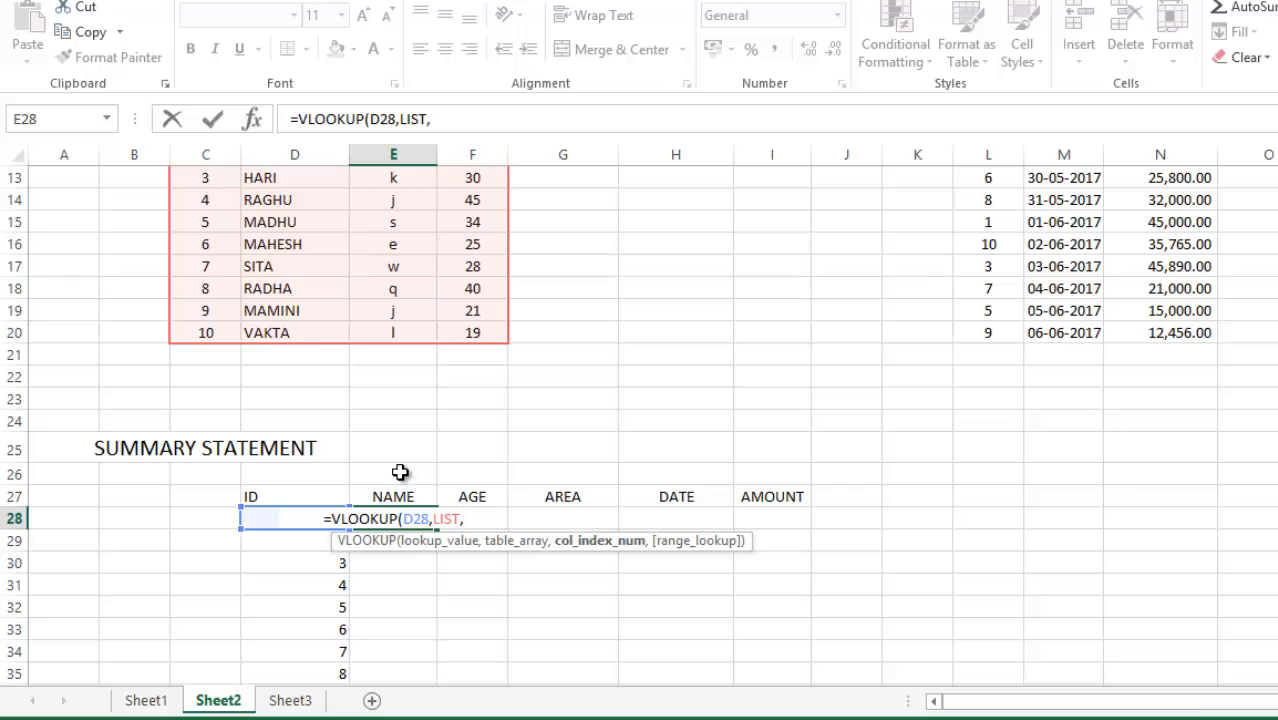
scroll(519, 374, "up", 2)
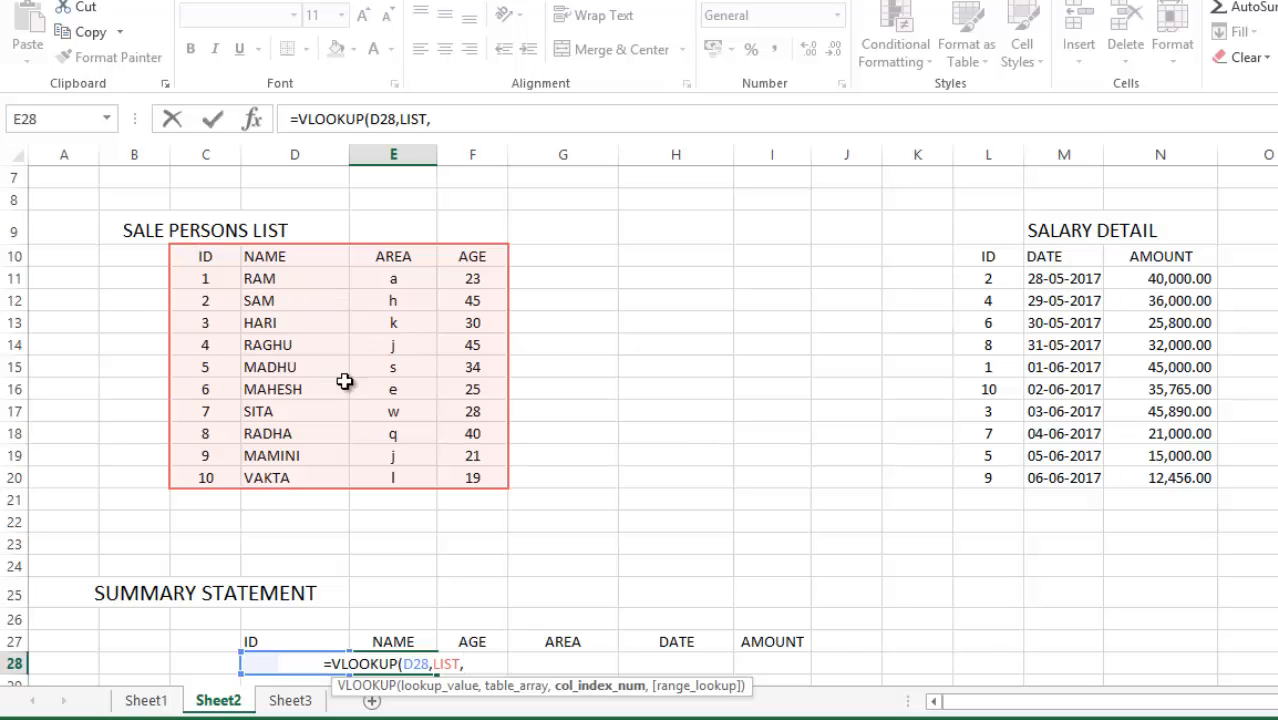
scroll(368, 394, "down", 1)
scroll(368, 394, "down", 1)
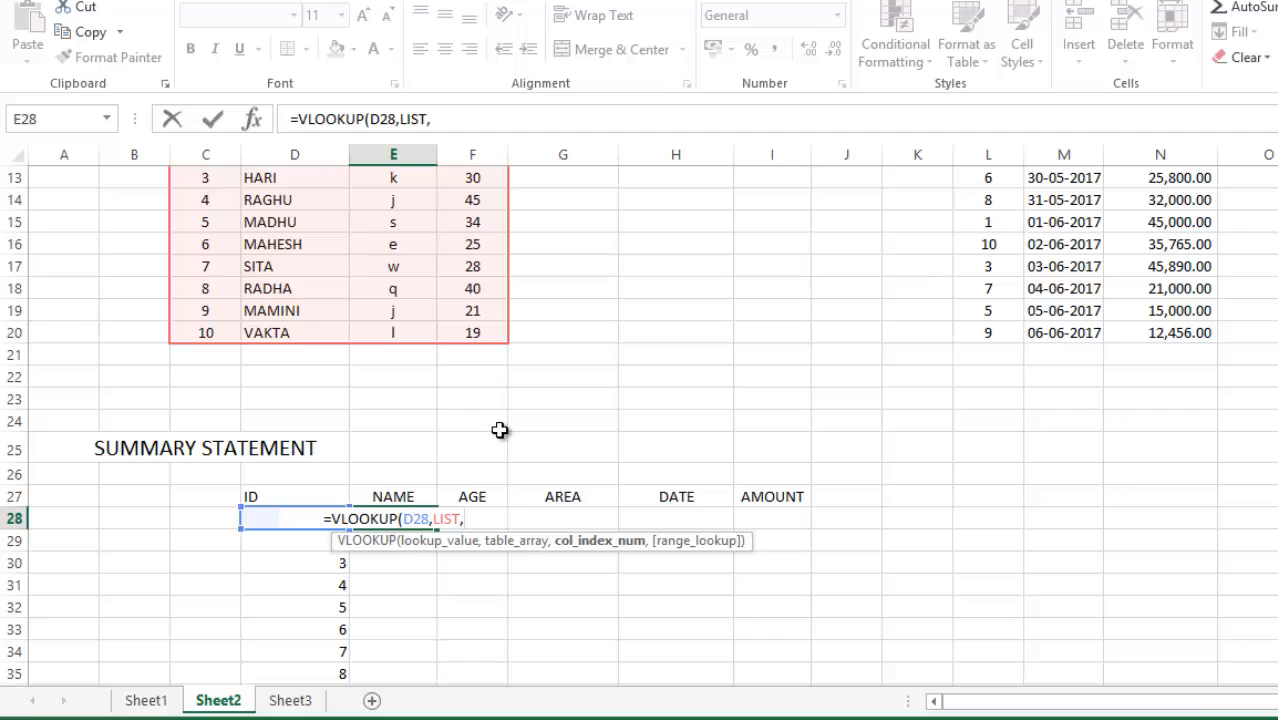
type("2")
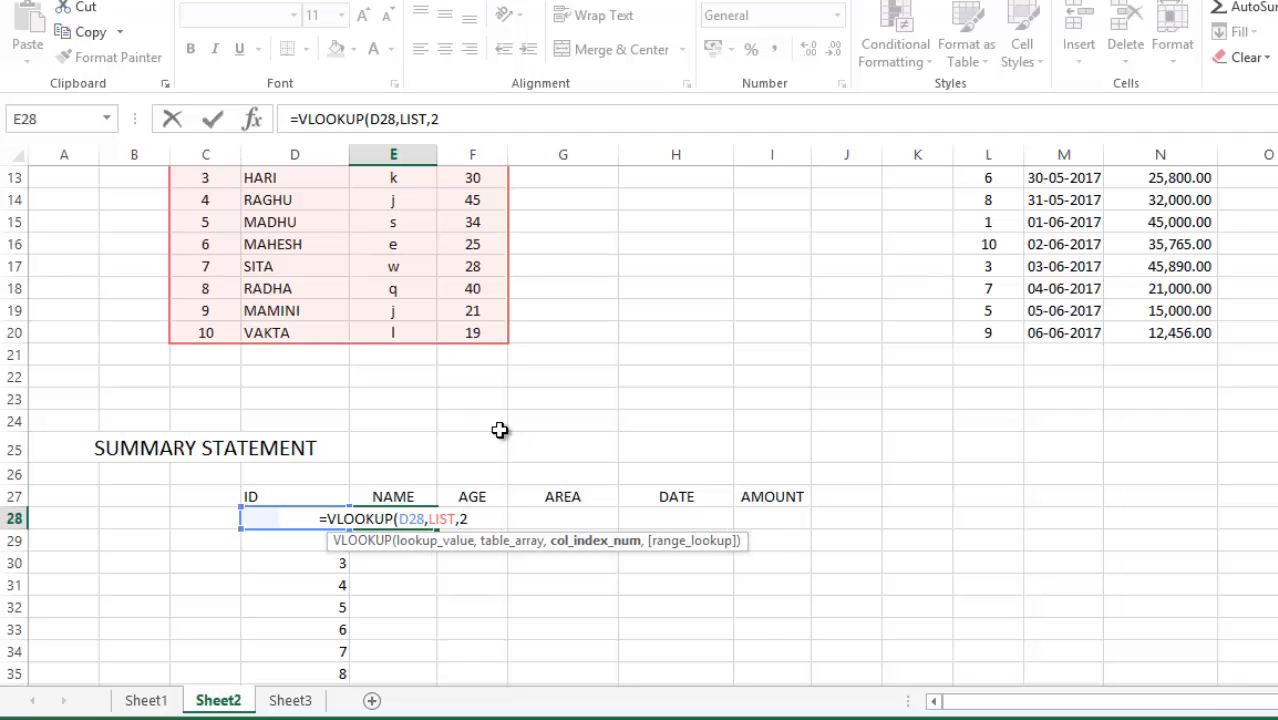
Step: Complete the VLOOKUP formula in E28 with FALSE as the range lookup for an exact match
type(",")
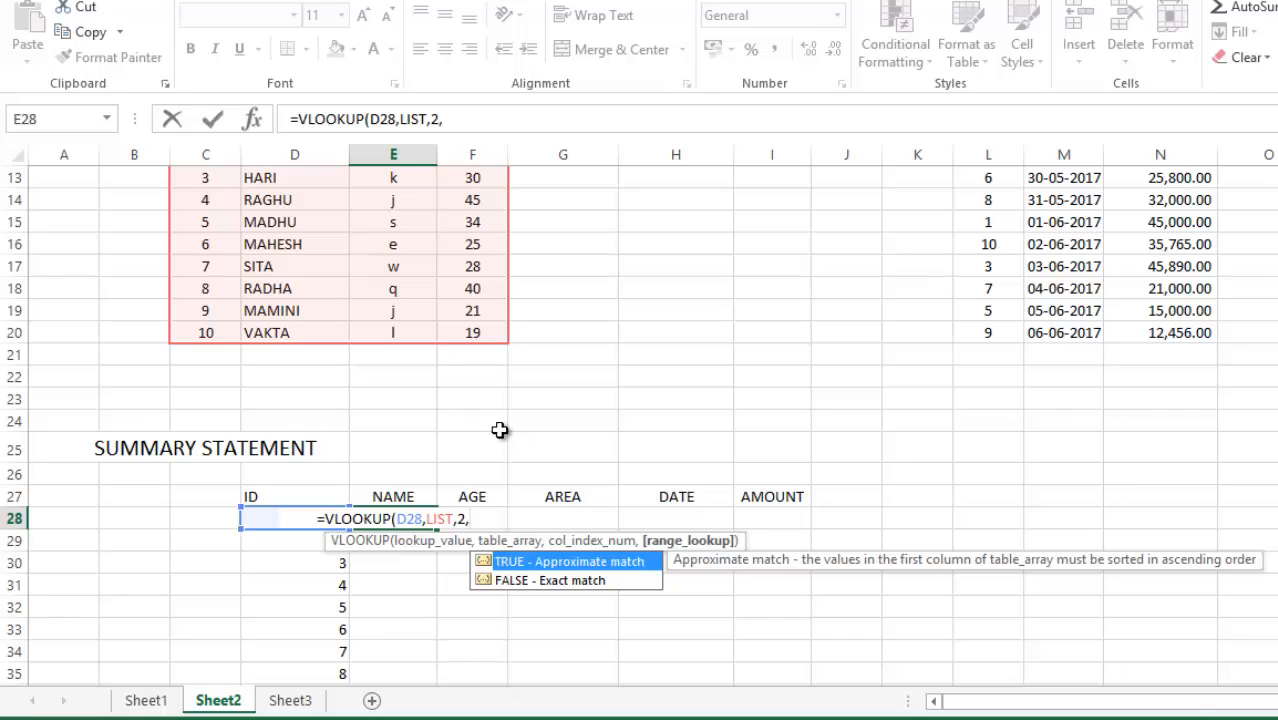
type("F")
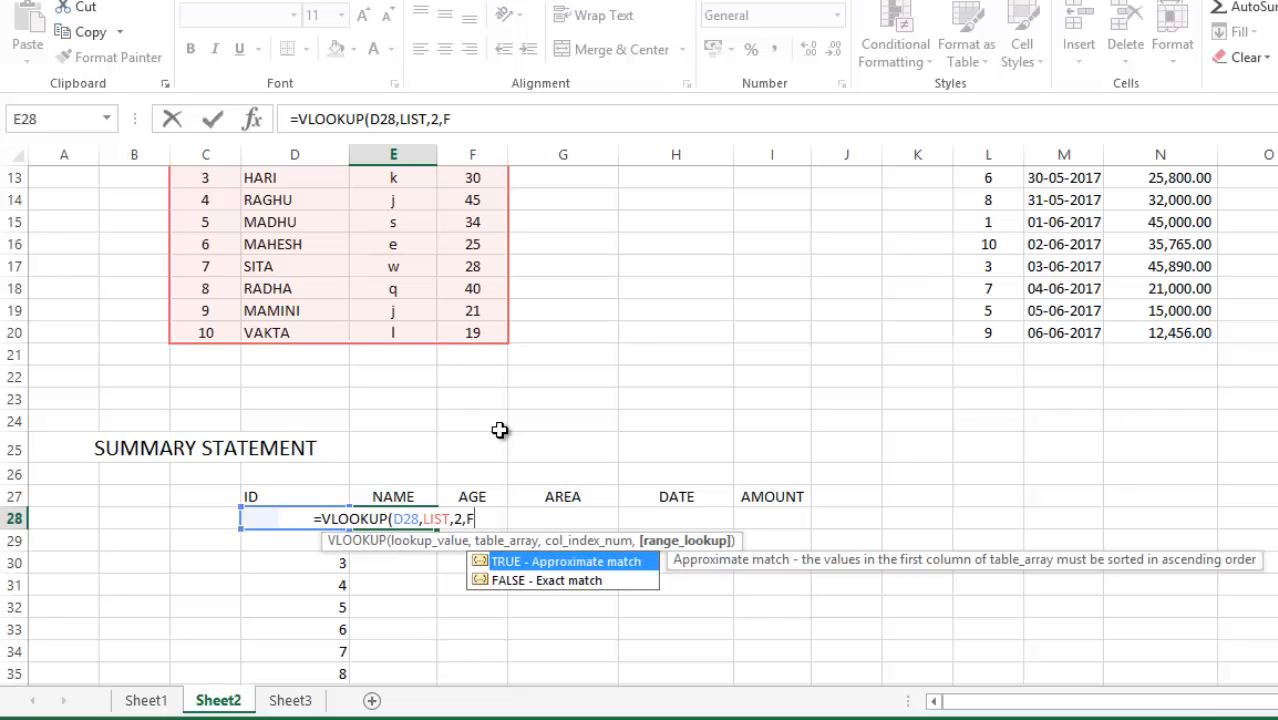
type("ALS")
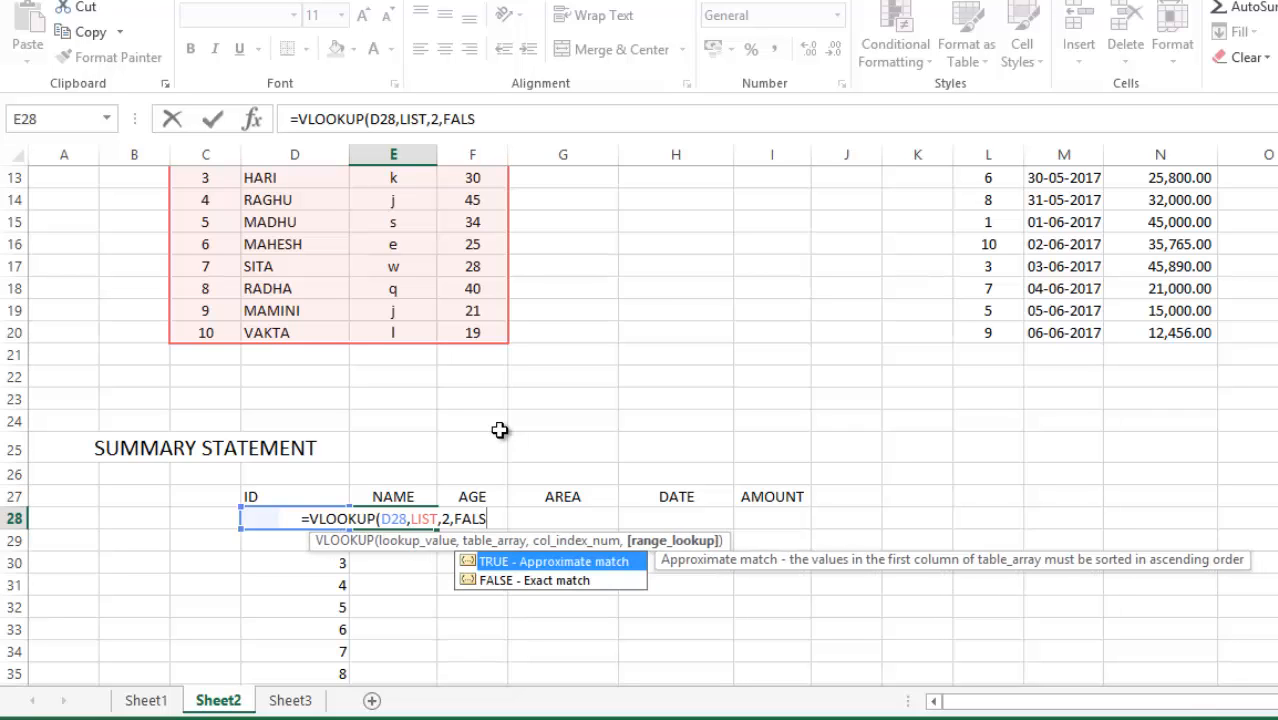
type("E")
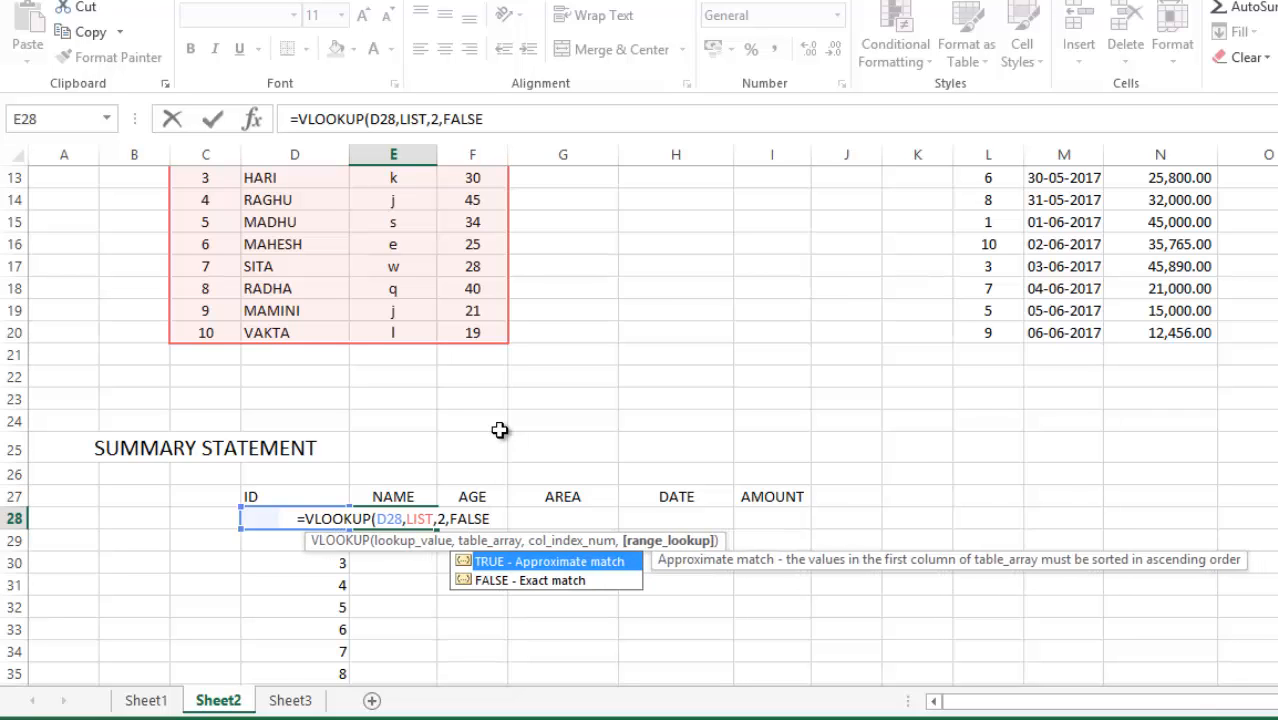
type(")")
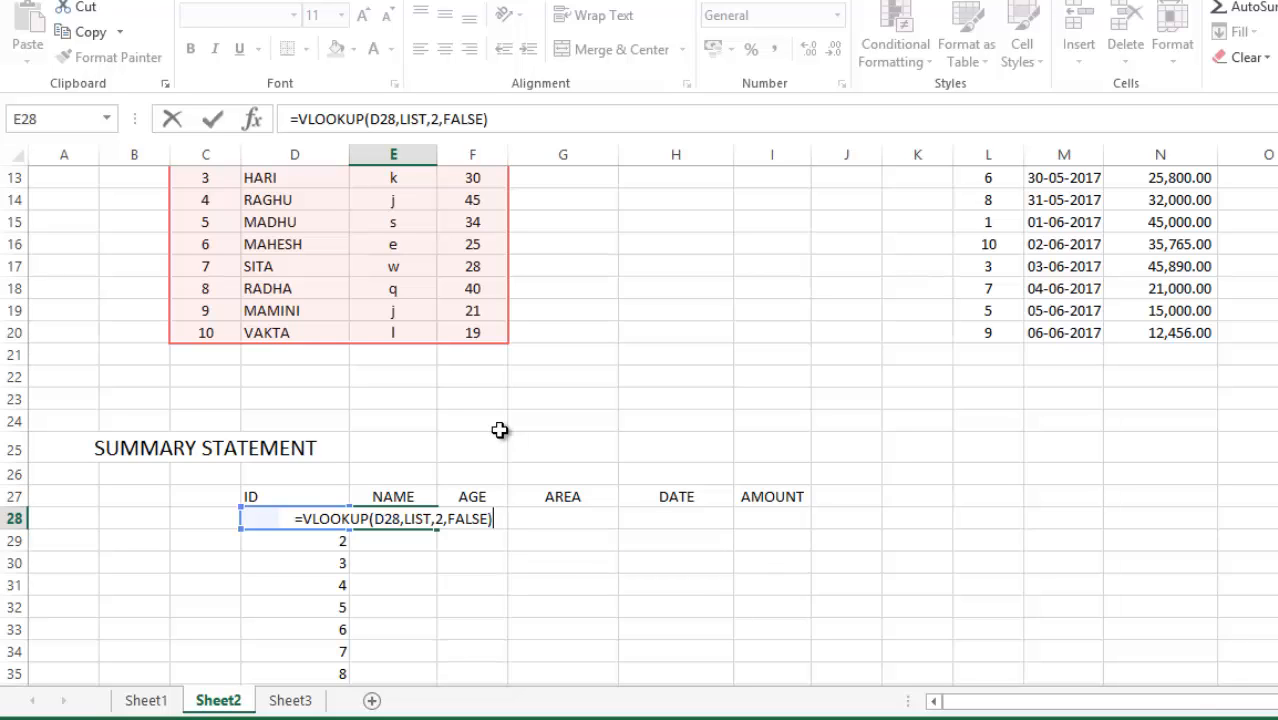
key("Return")
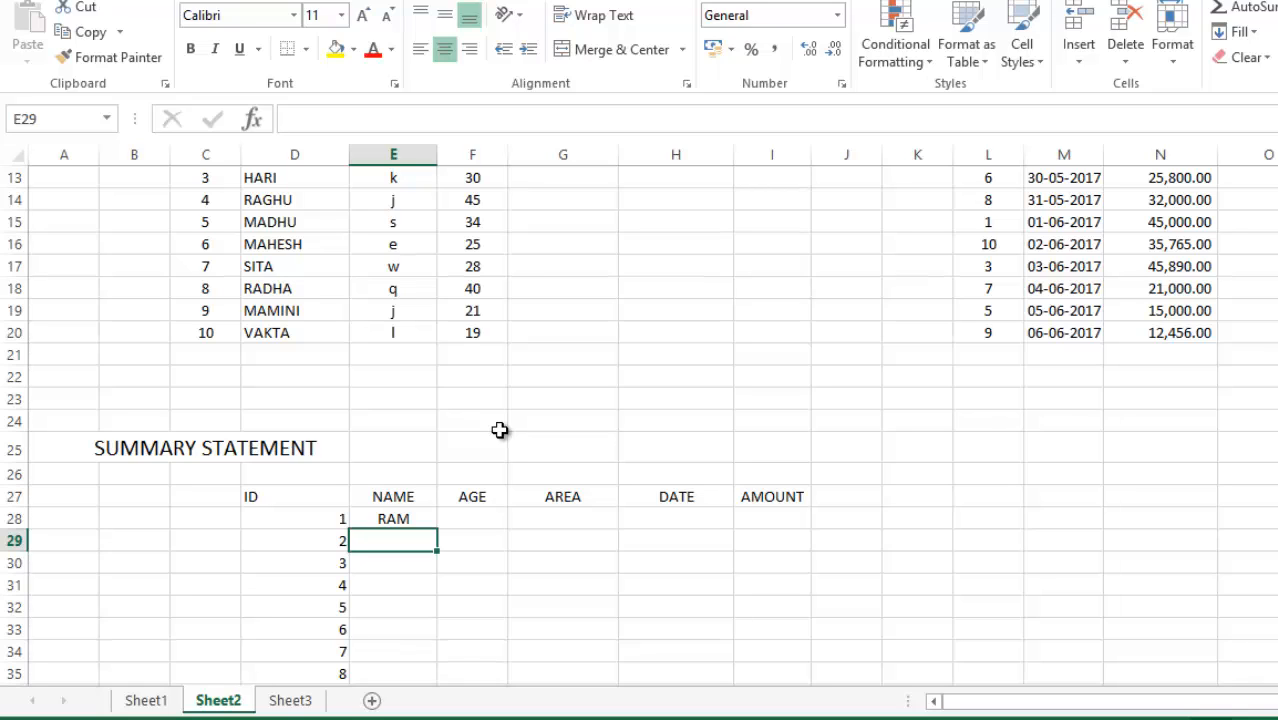
Step: Check the name returned in E28 against the matching ID in the sale persons list
left_click(386, 519)
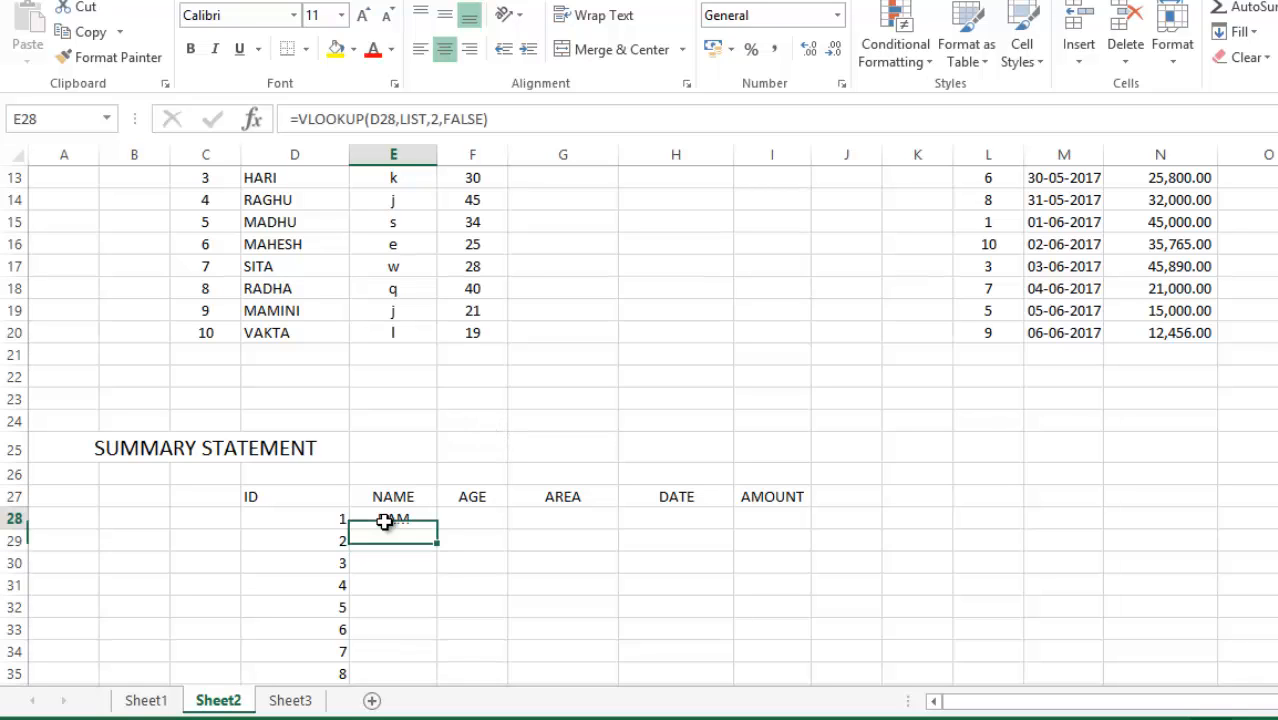
scroll(478, 517, "up", 2)
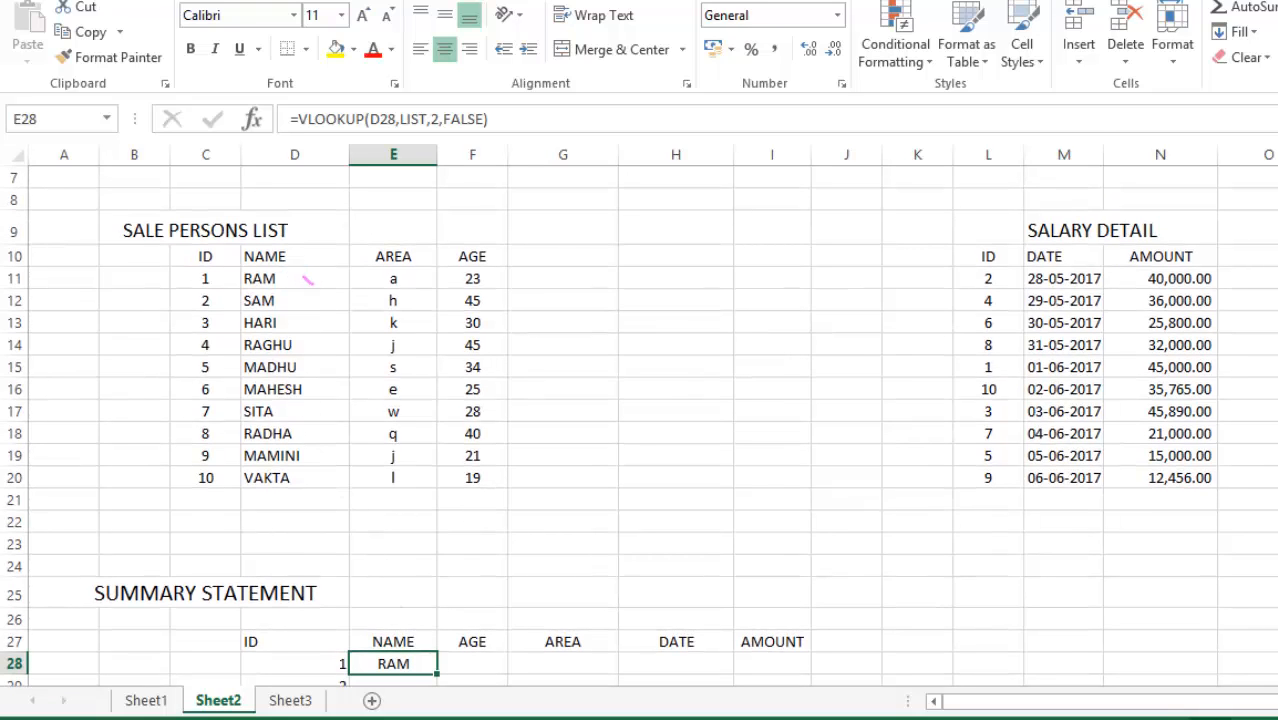
left_click_drag(304, 277, 340, 242)
key("Escape")
scroll(211, 571, "down", 2)
Step: Begin a VLOOKUP formula in F28 under AGE, with the ID in D28 as lookup value
left_click(446, 516)
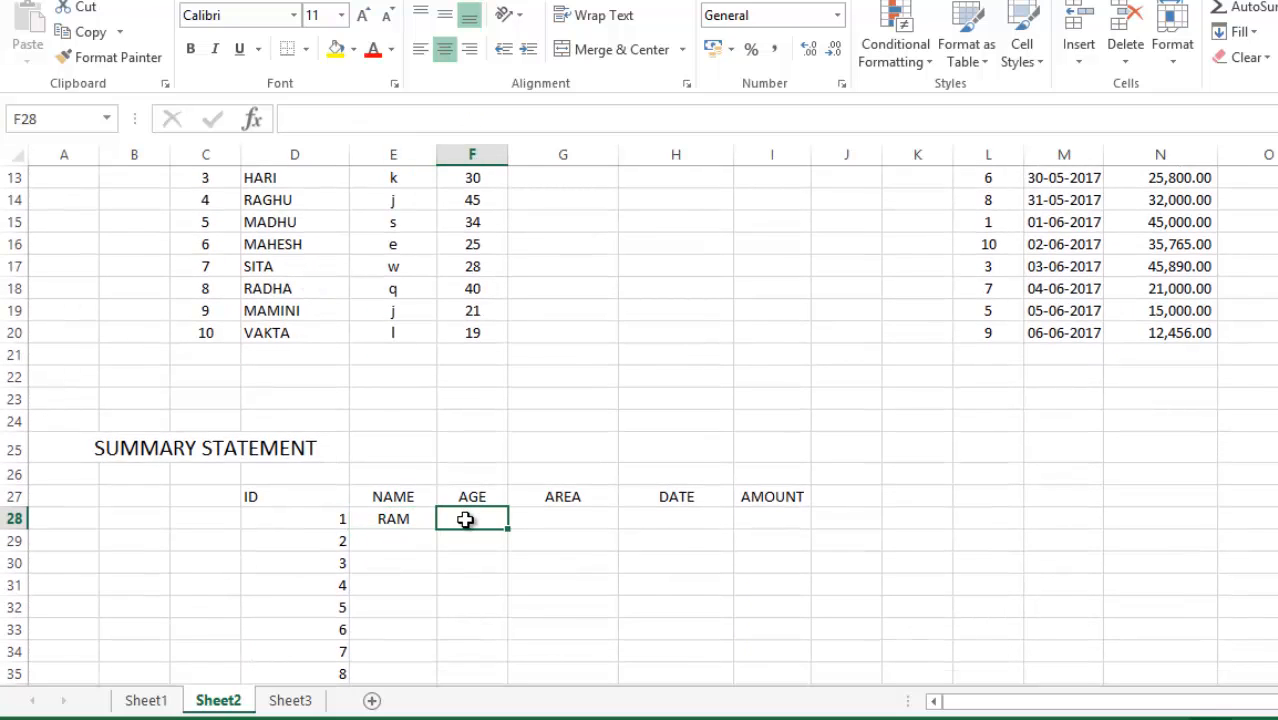
type("=")
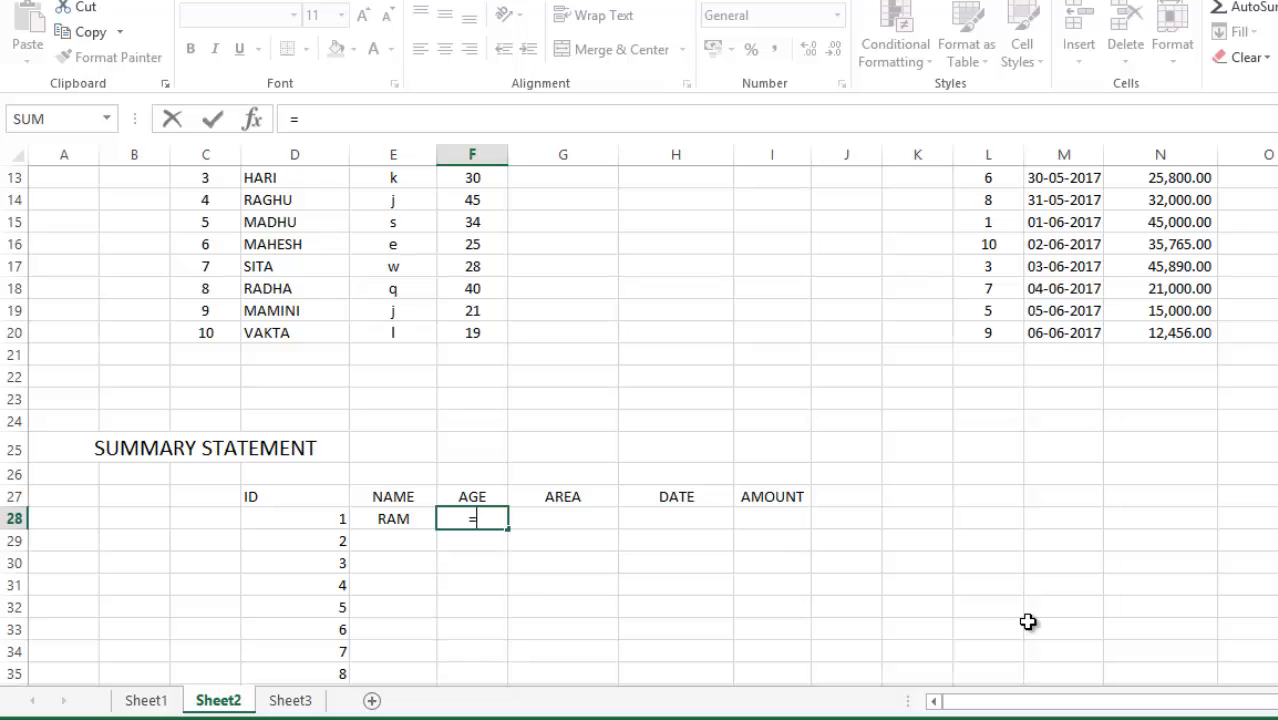
type("VLOO")
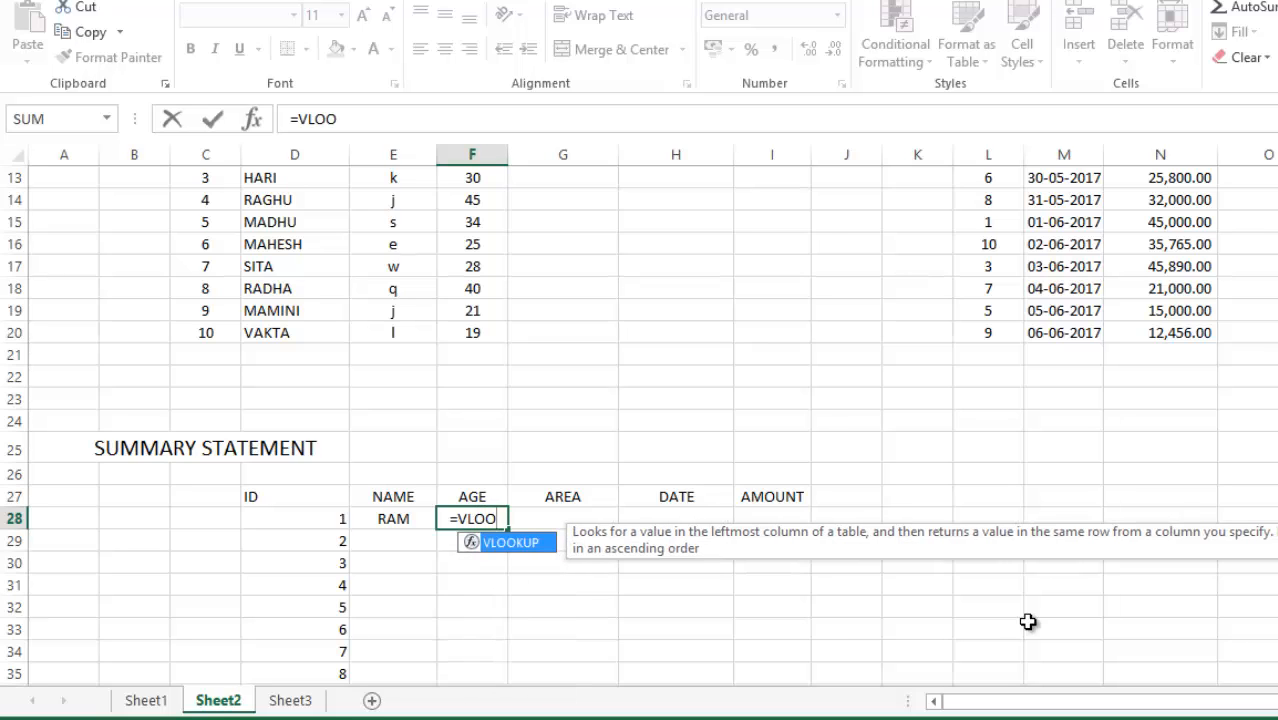
type("KUP")
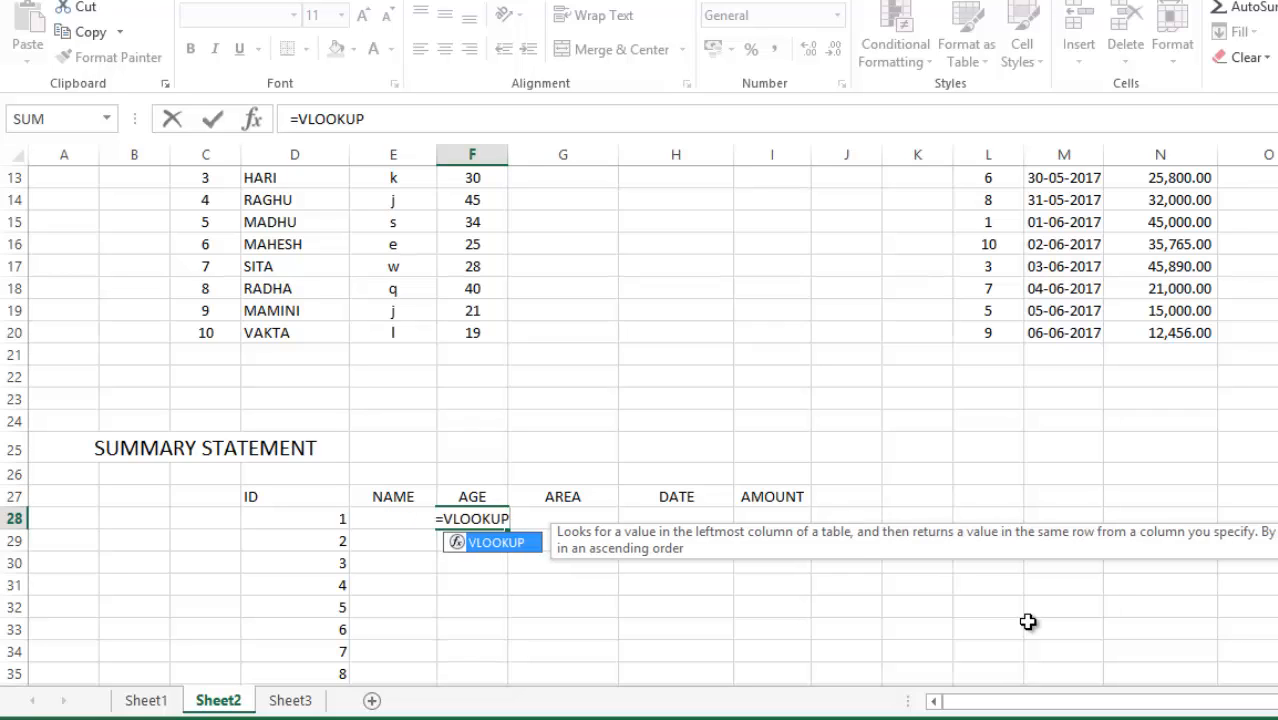
type("(")
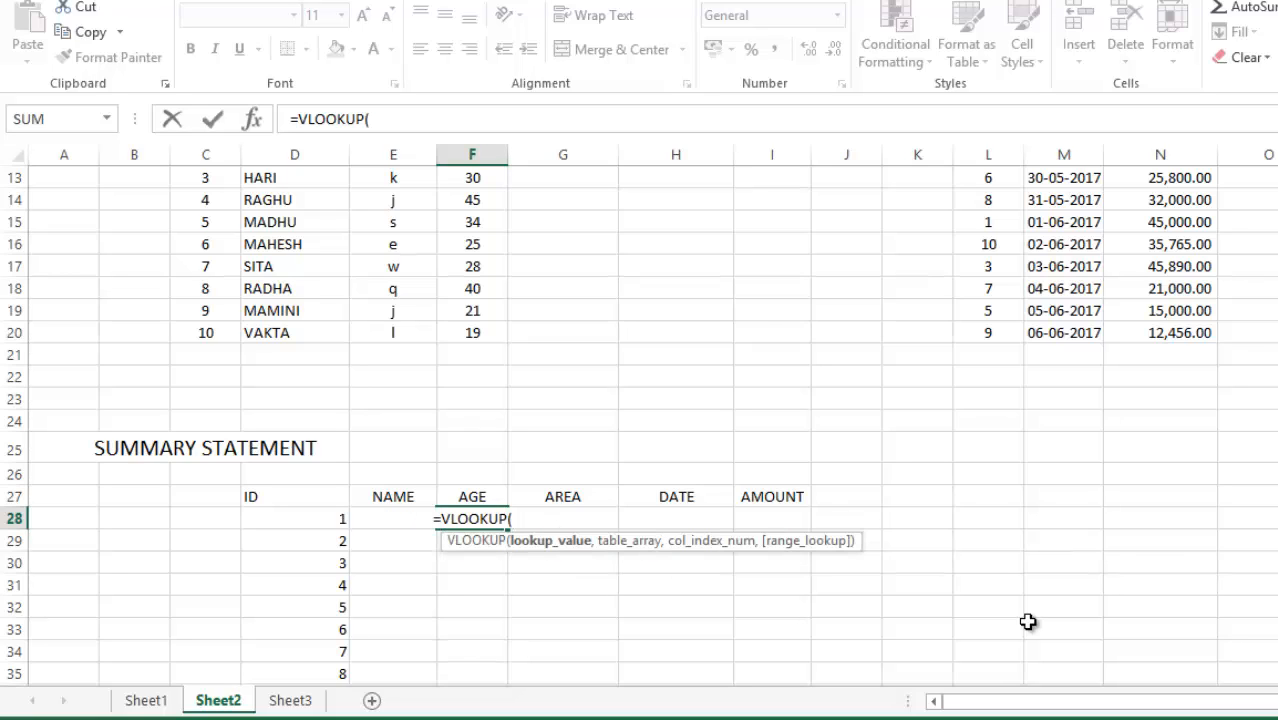
left_click(322, 522)
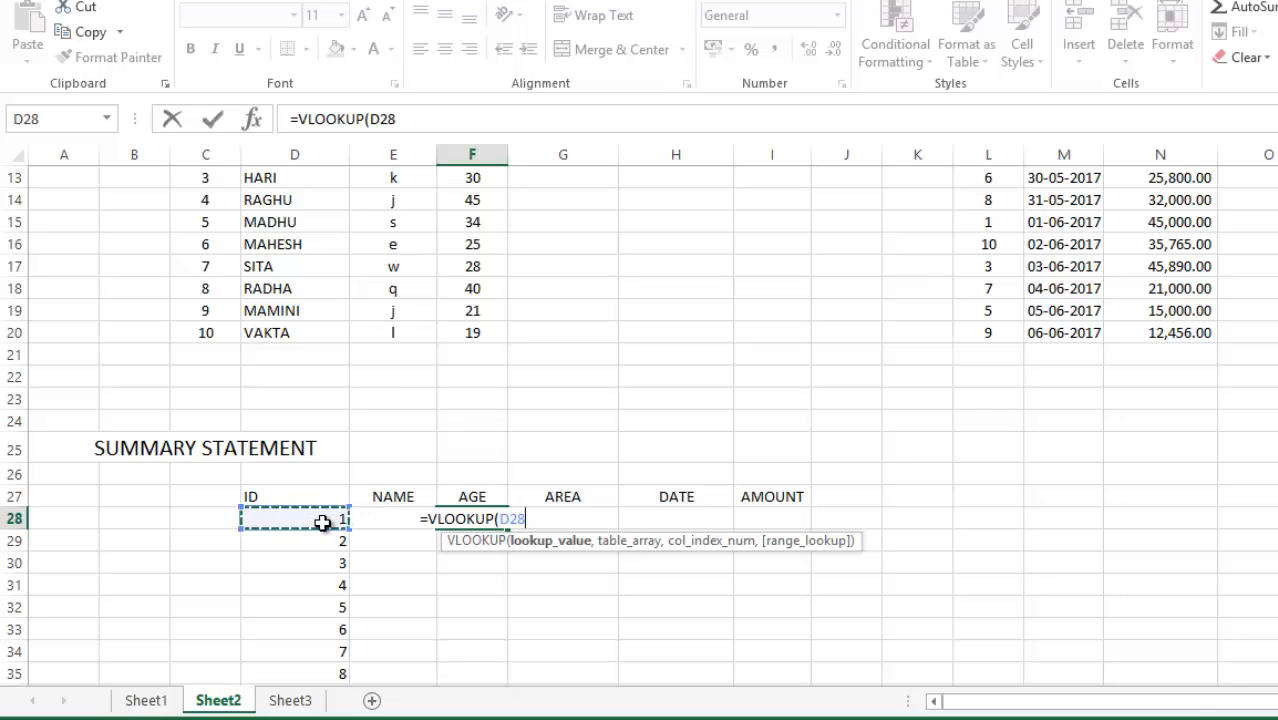
type(",")
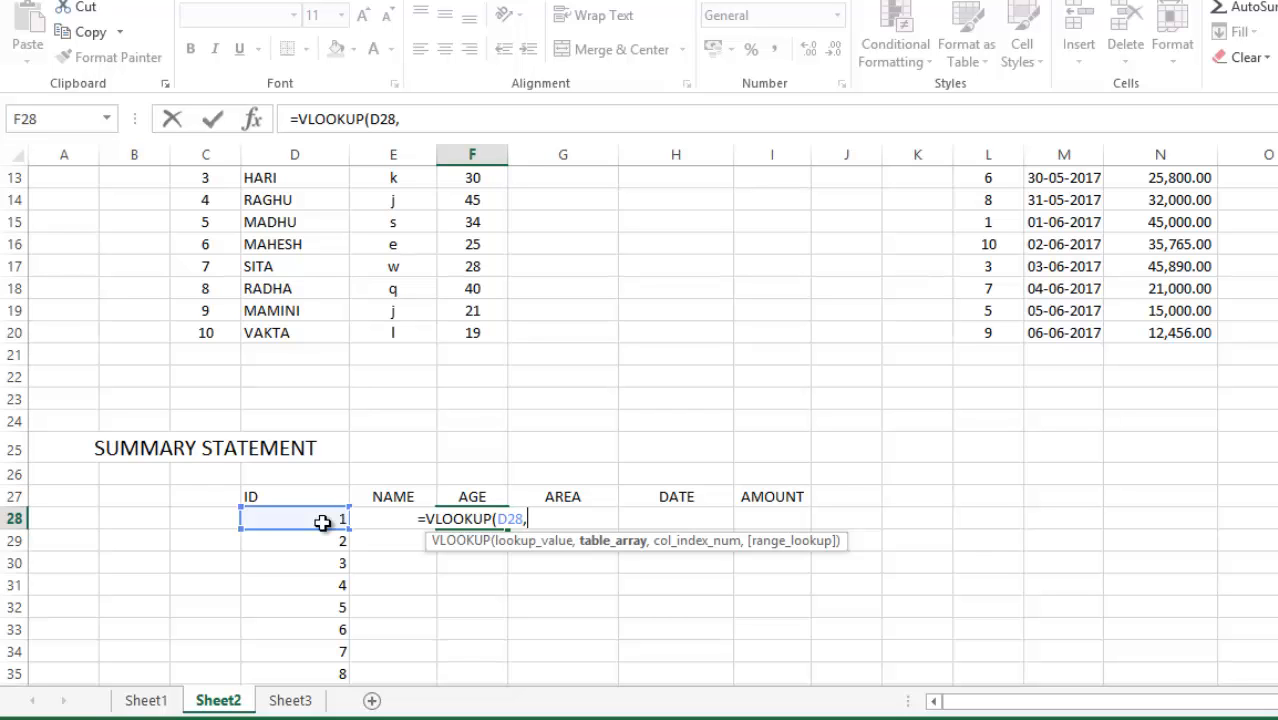
Step: Enter the named range LIST as the table array of the VLOOKUP formula in F28
scroll(485, 456, "up", 4)
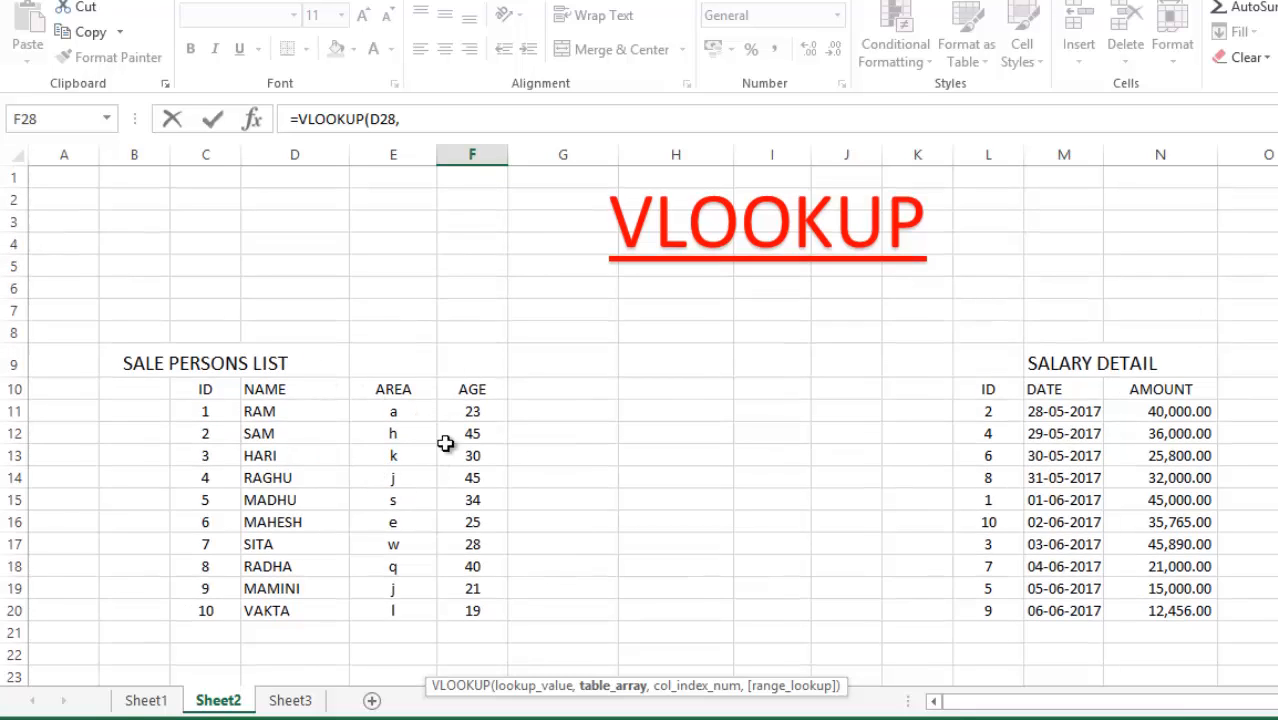
scroll(441, 450, "down", 4)
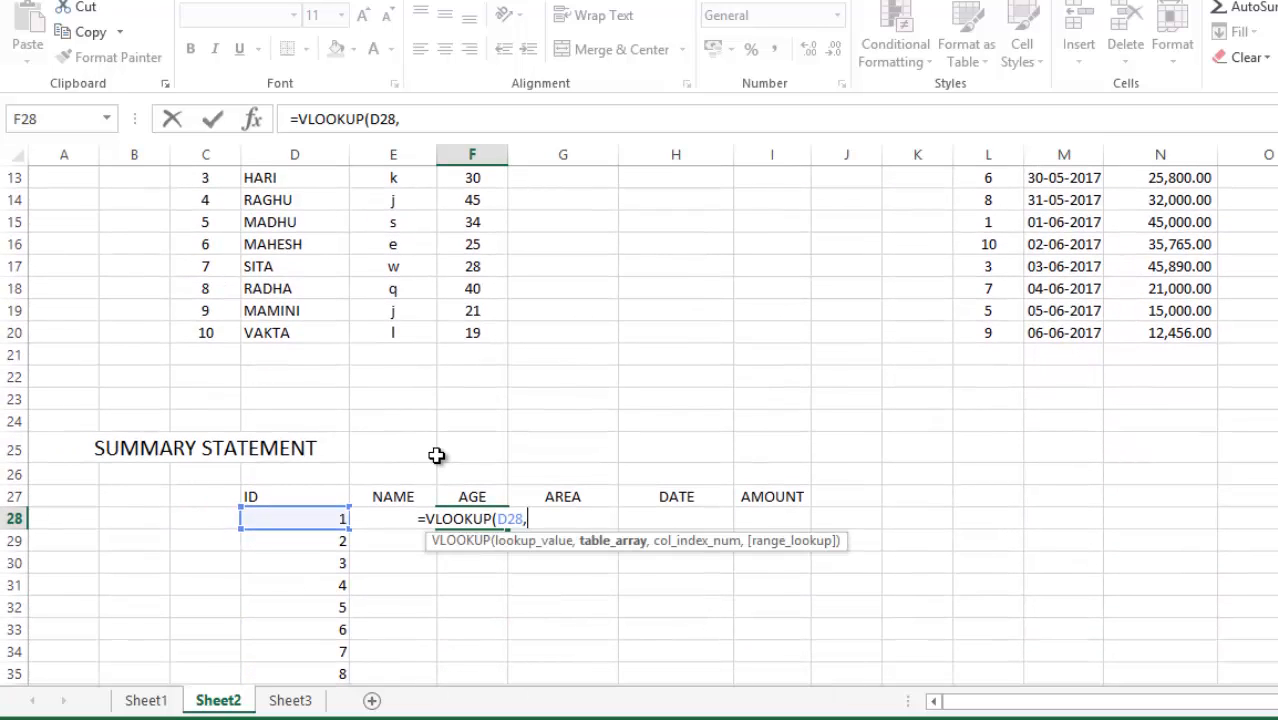
type("LIST")
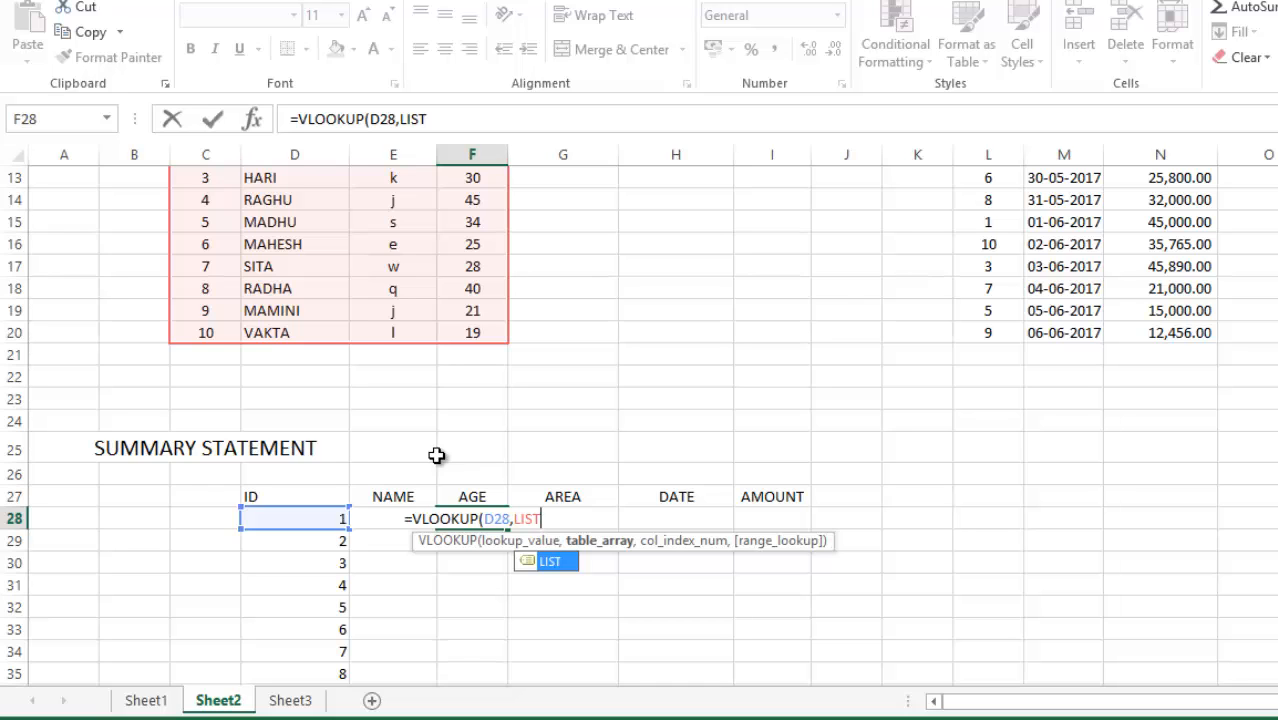
type(",")
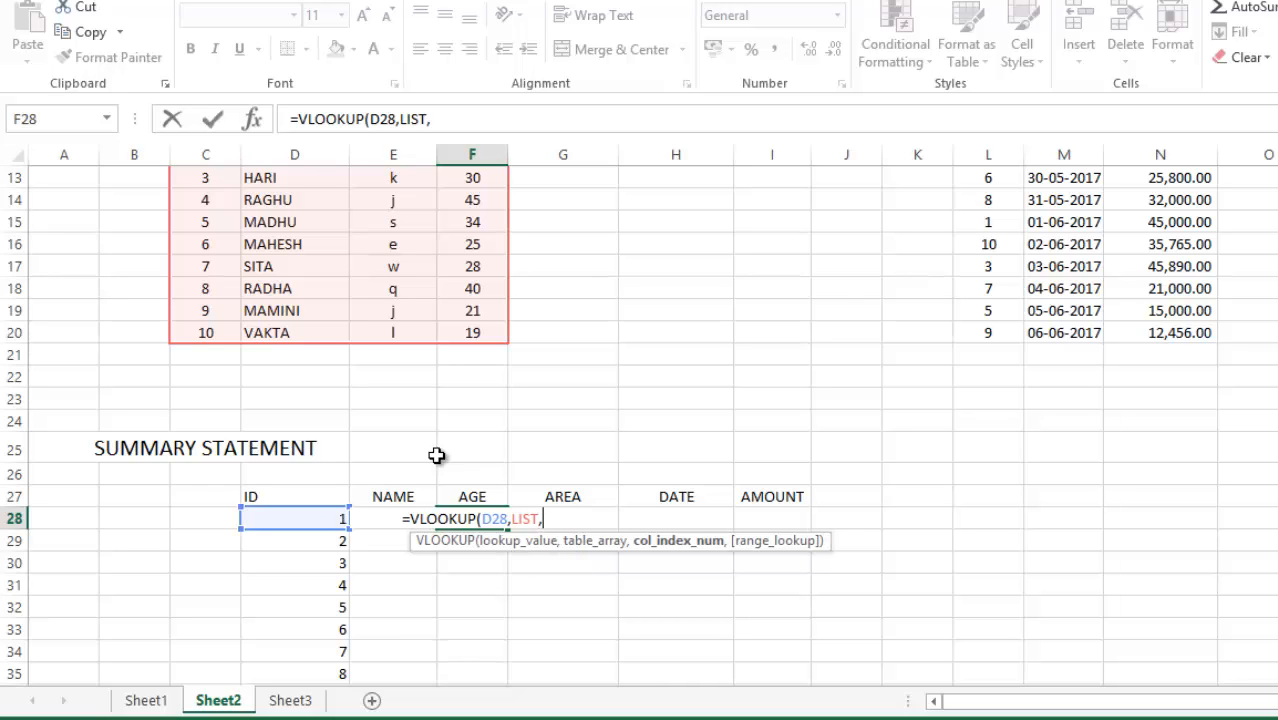
Step: Set the column index of the VLOOKUP formula in F28 to 4, the AGE column of LIST
scroll(472, 390, "up", 4)
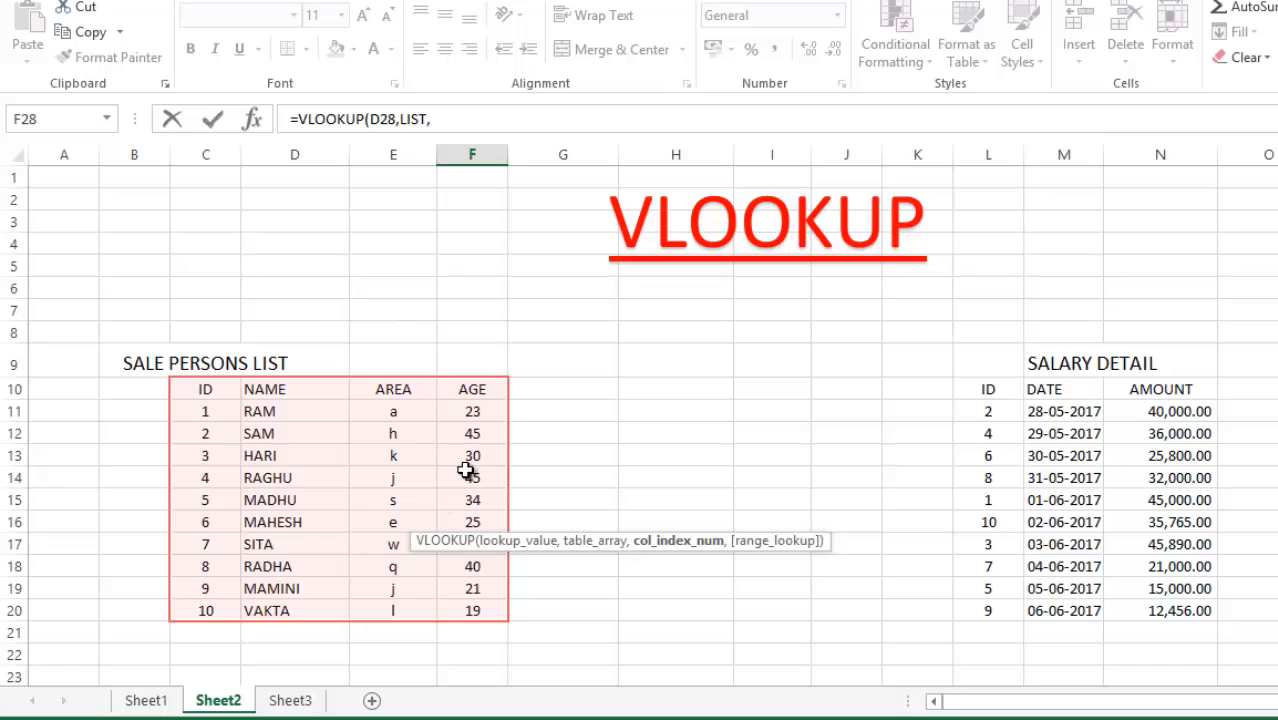
scroll(580, 438, "down", 4)
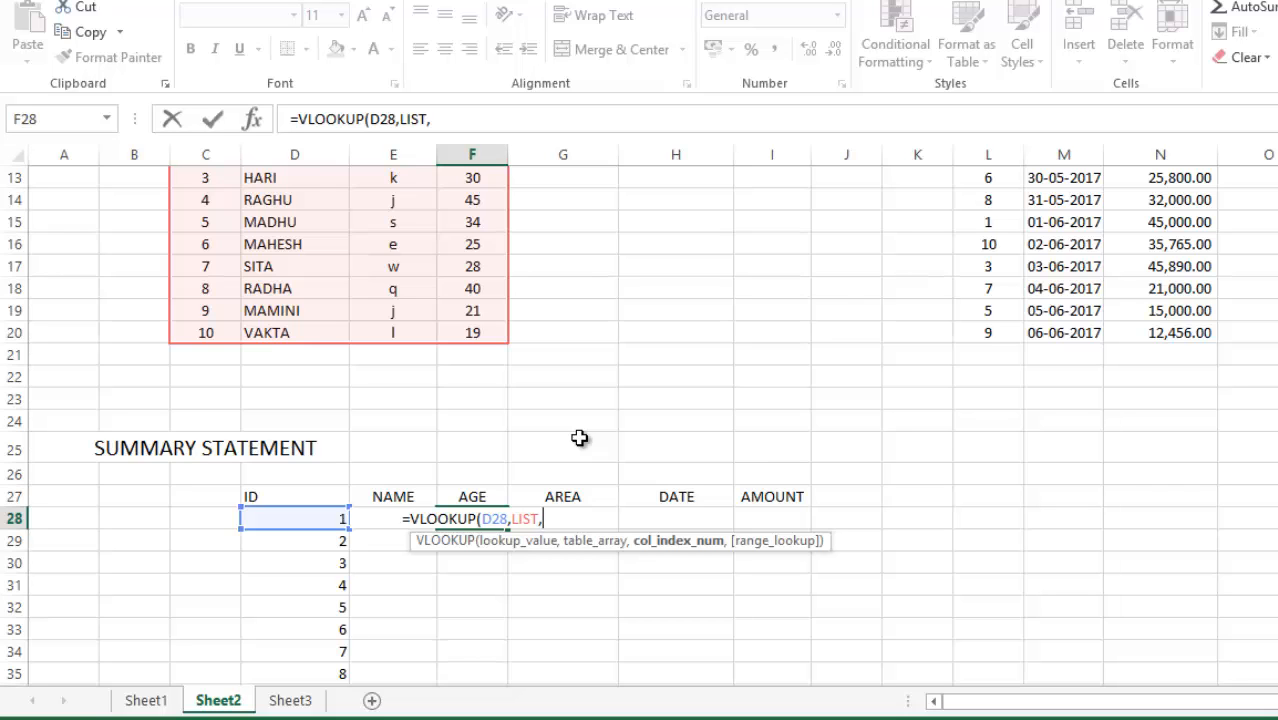
scroll(580, 438, "up", 2)
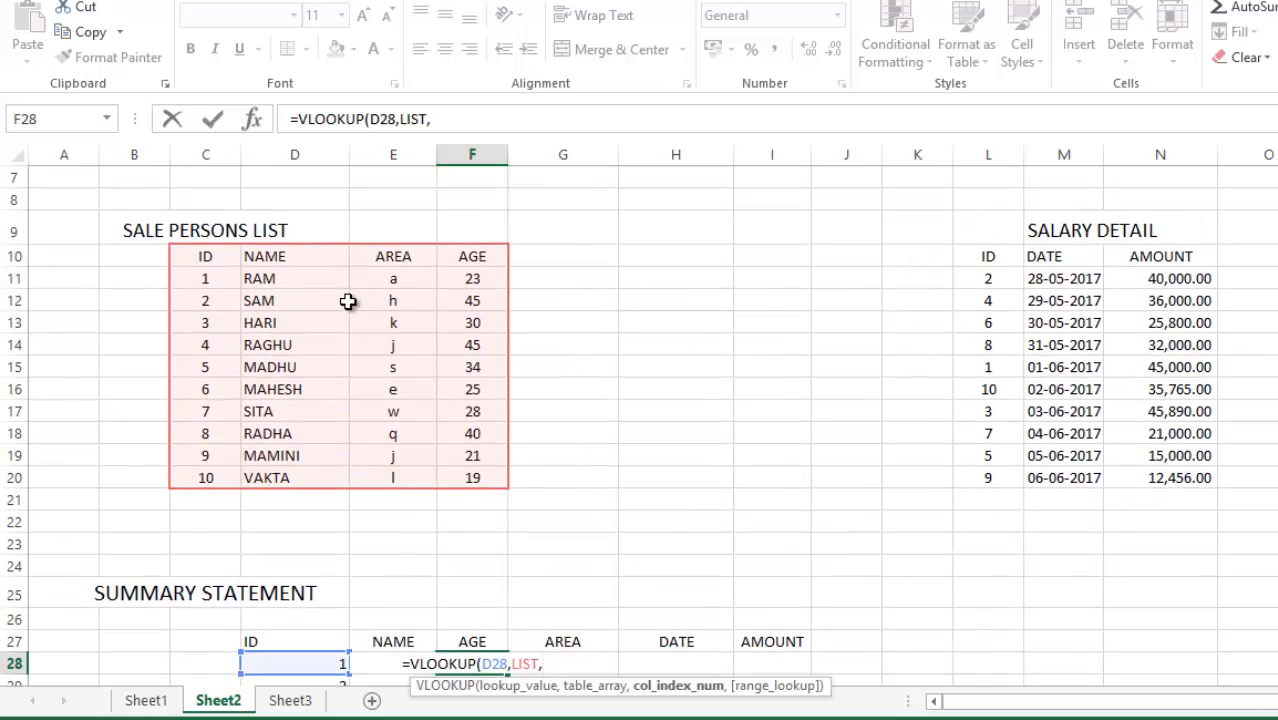
scroll(486, 295, "down", 4)
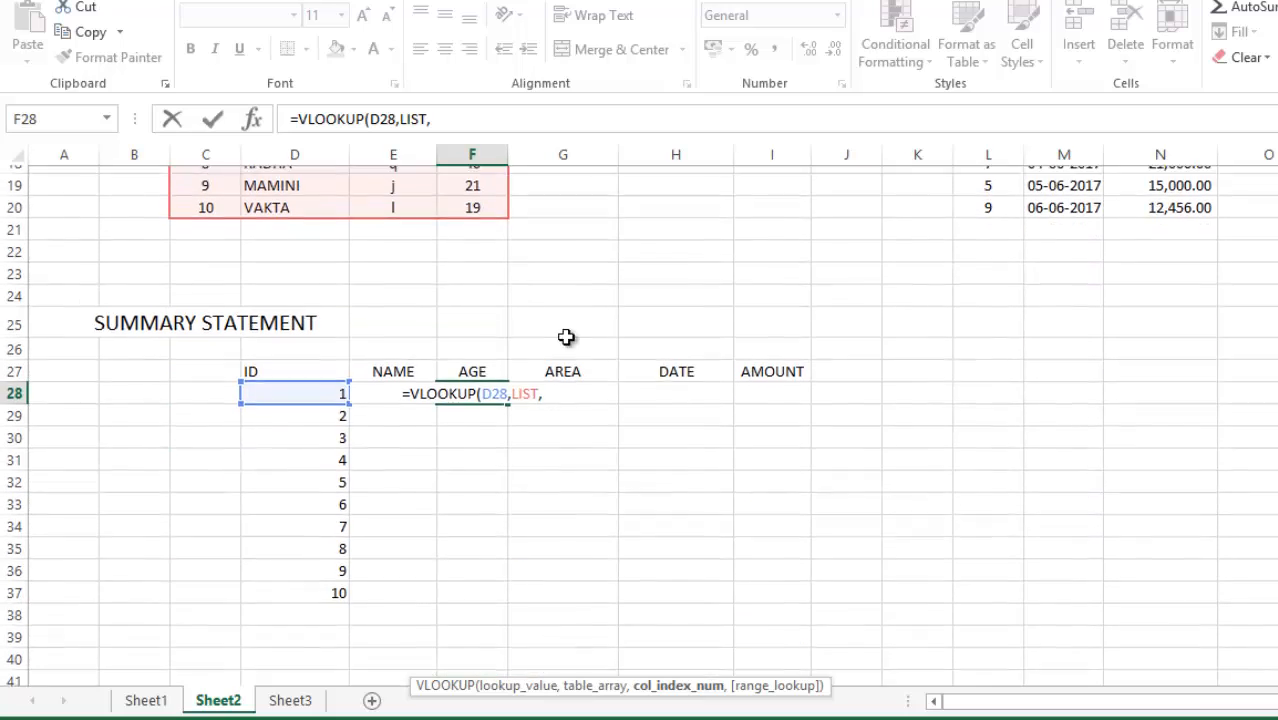
type("4")
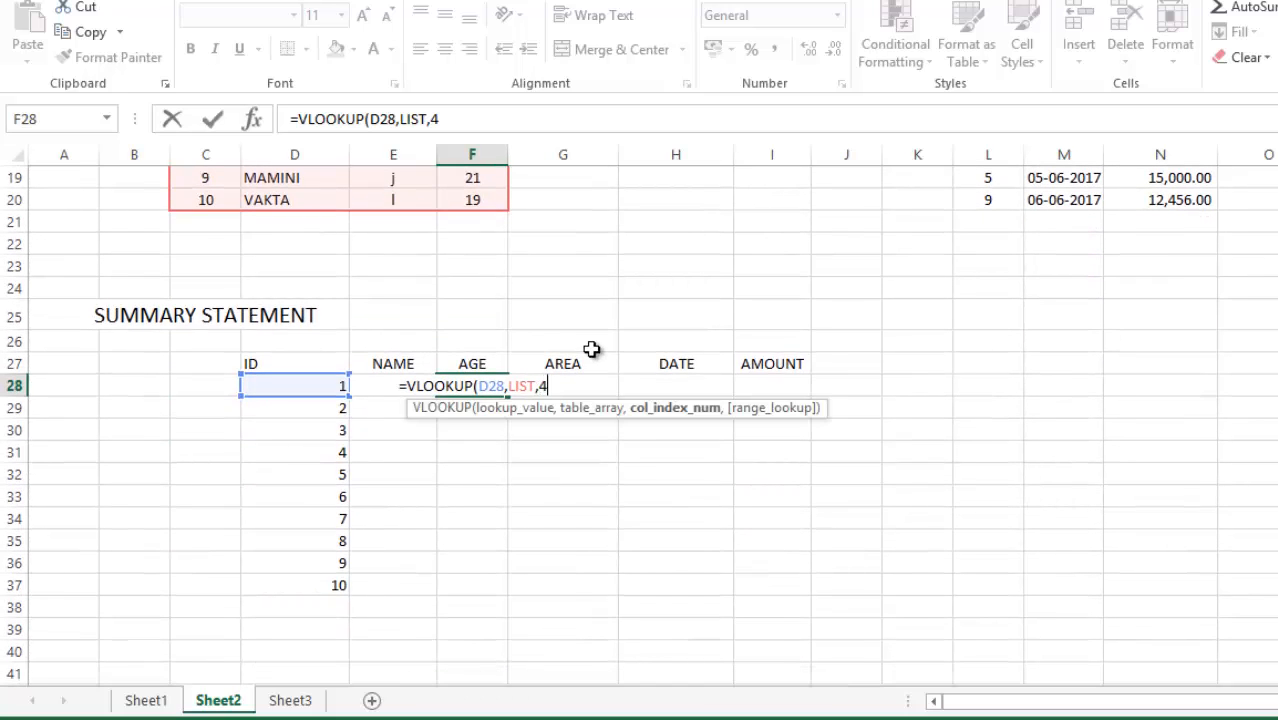
Step: Complete the VLOOKUP formula in F28 with FALSE for an exact match and reselect the cell
type(",")
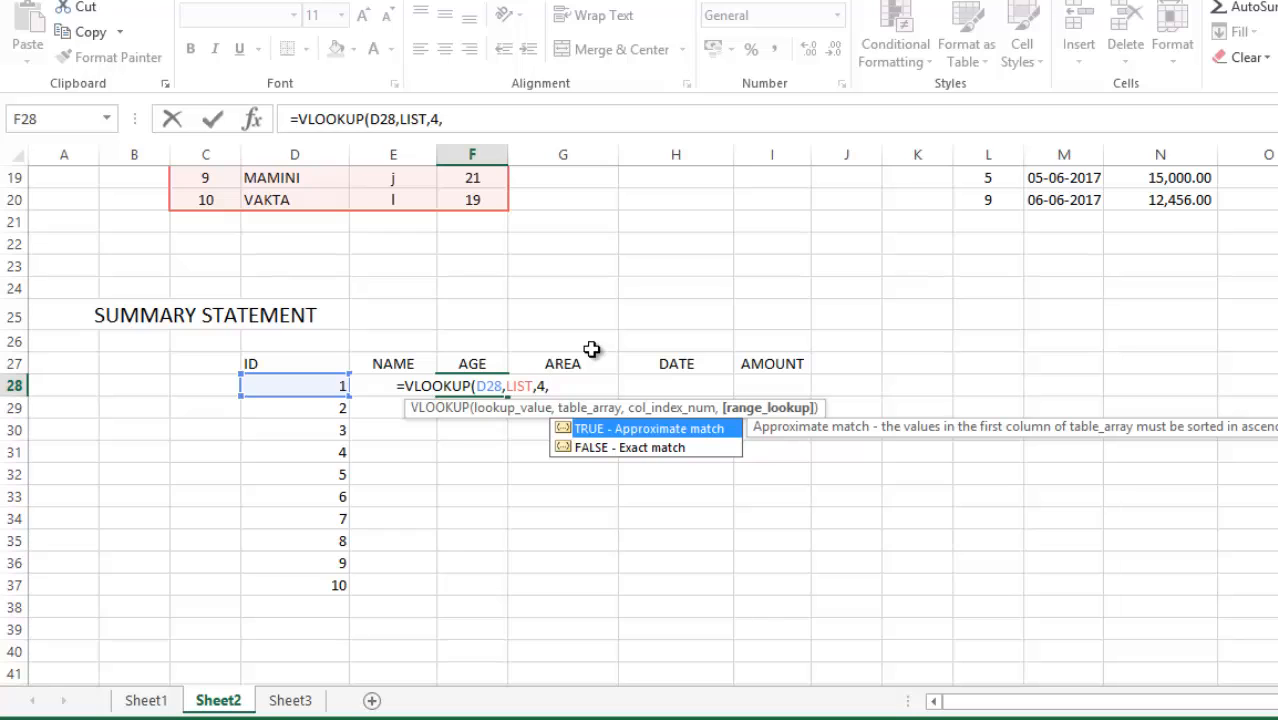
type("FALS")
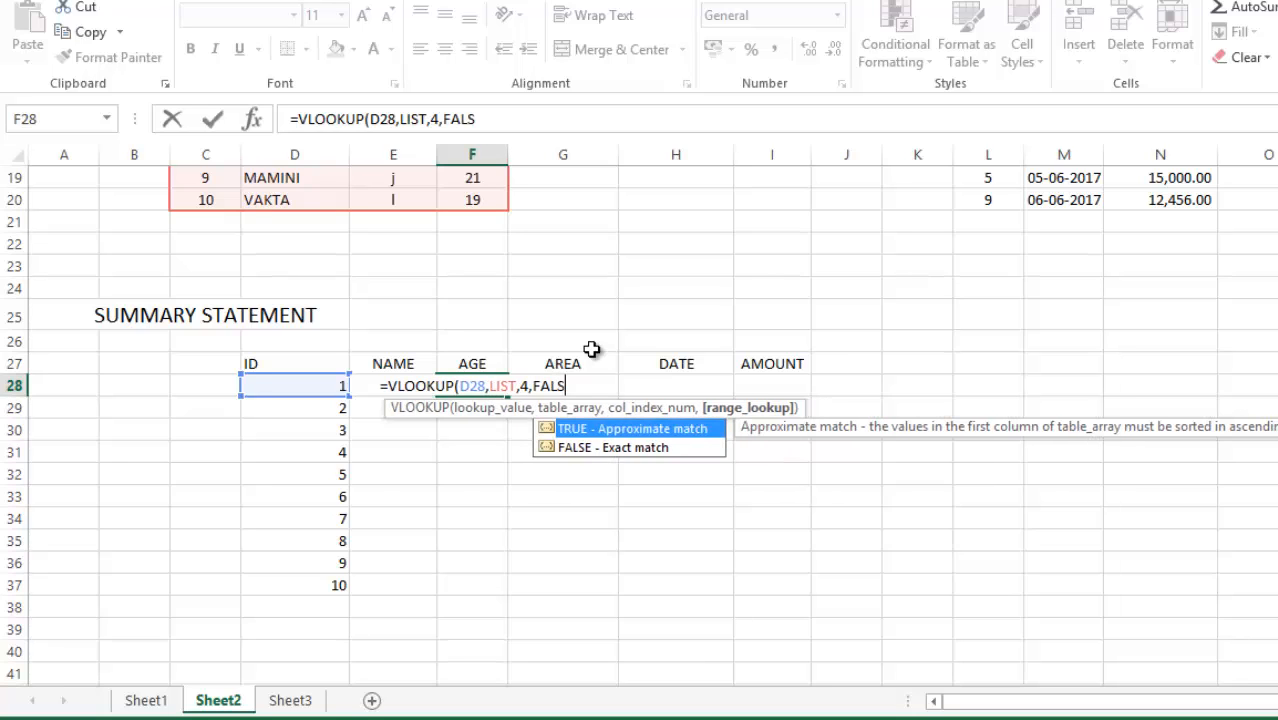
type("E)")
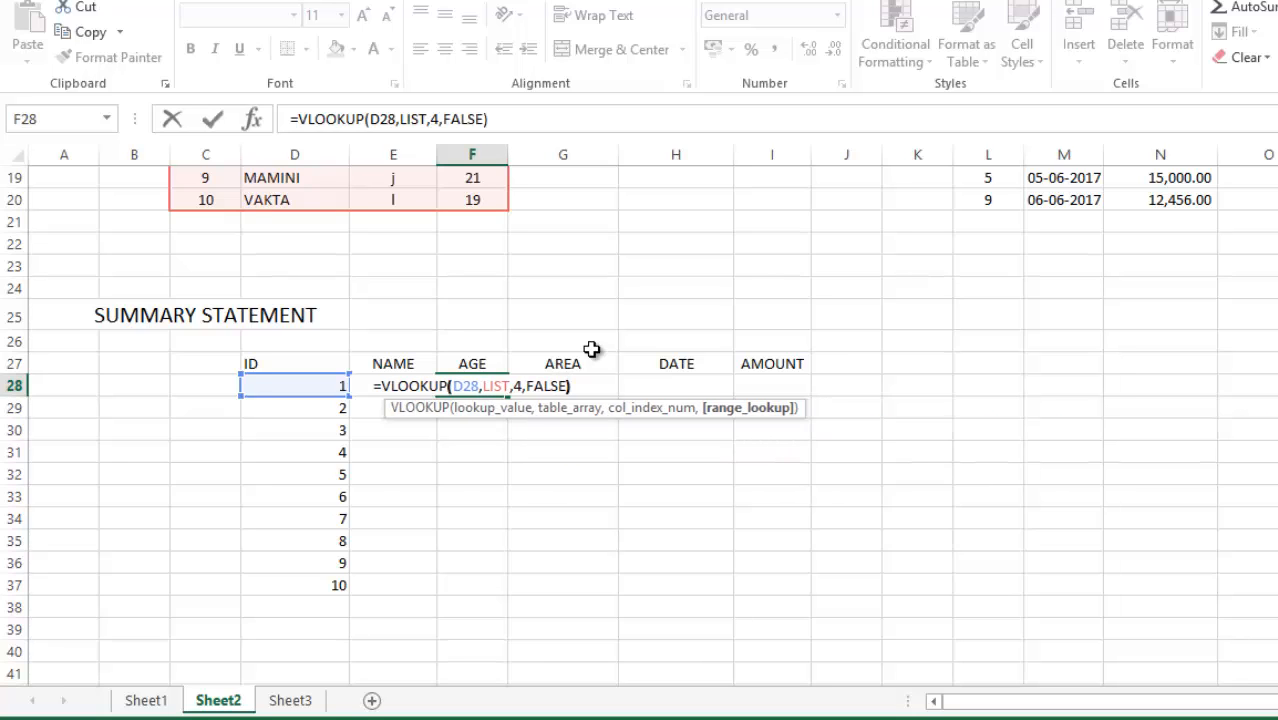
key("Return")
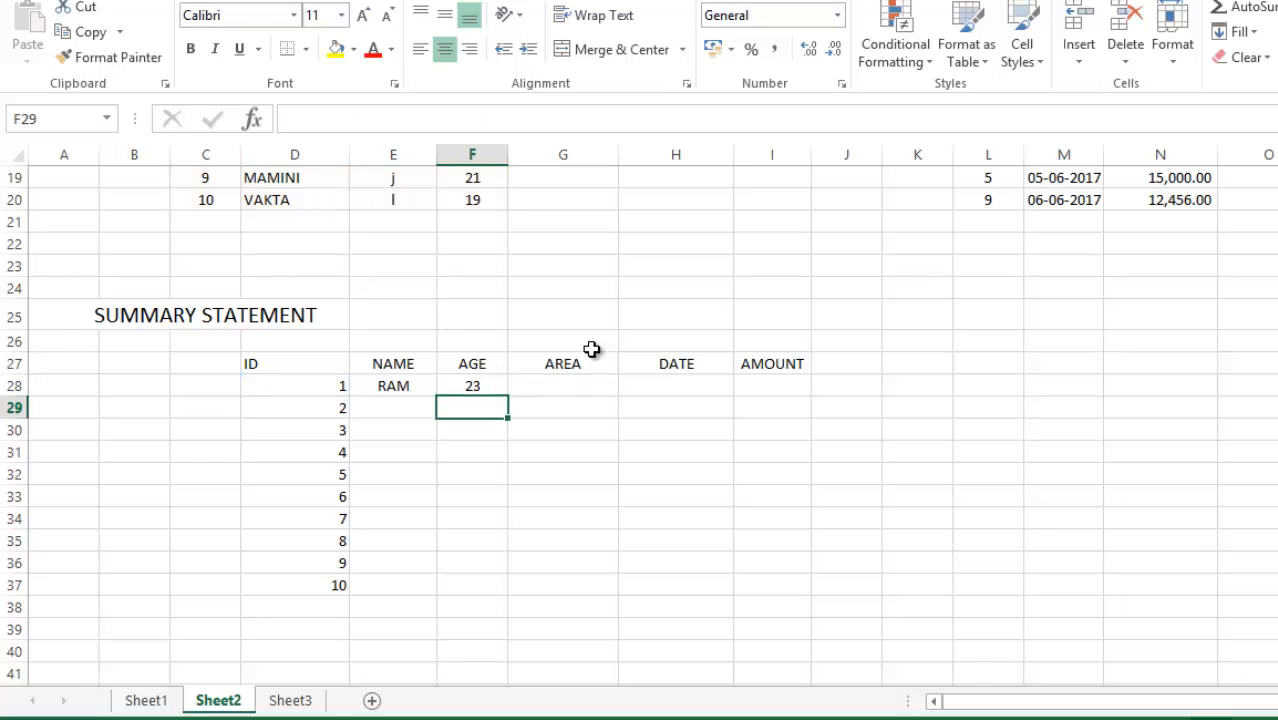
key("Up")
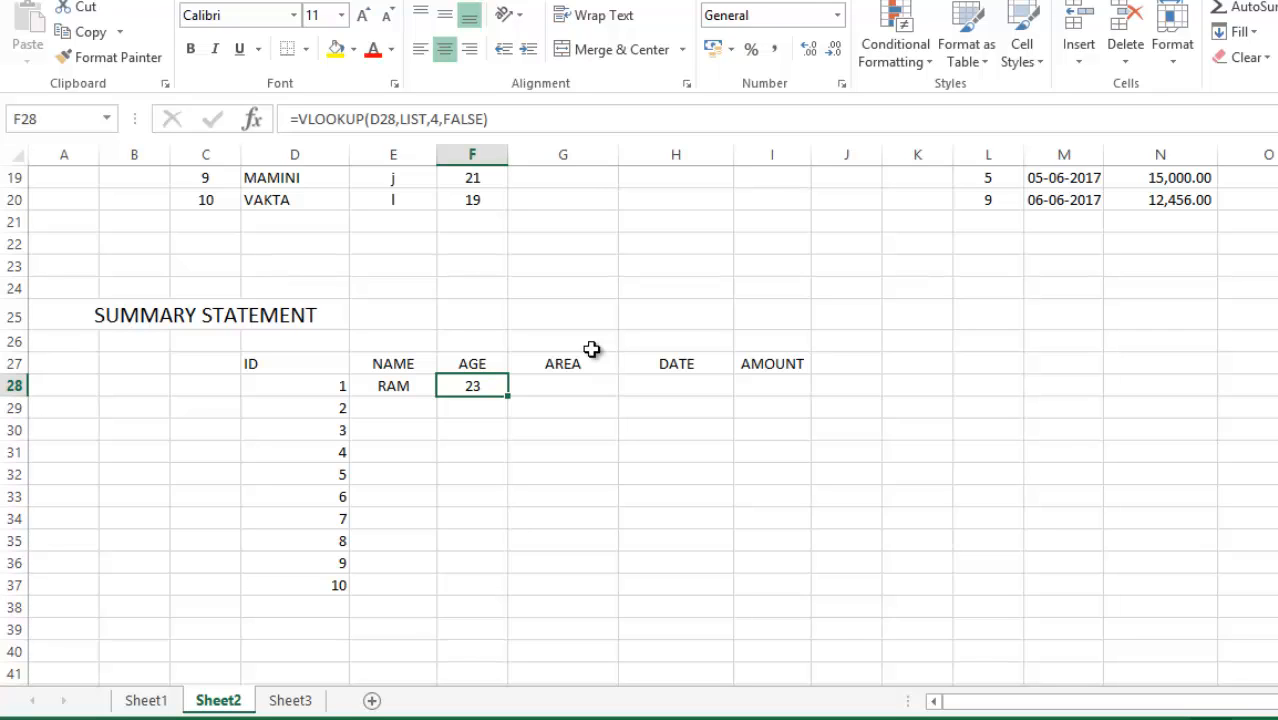
Step: Begin a VLOOKUP formula in G28 under AREA, with the ID in D28 as lookup value
left_click(571, 388)
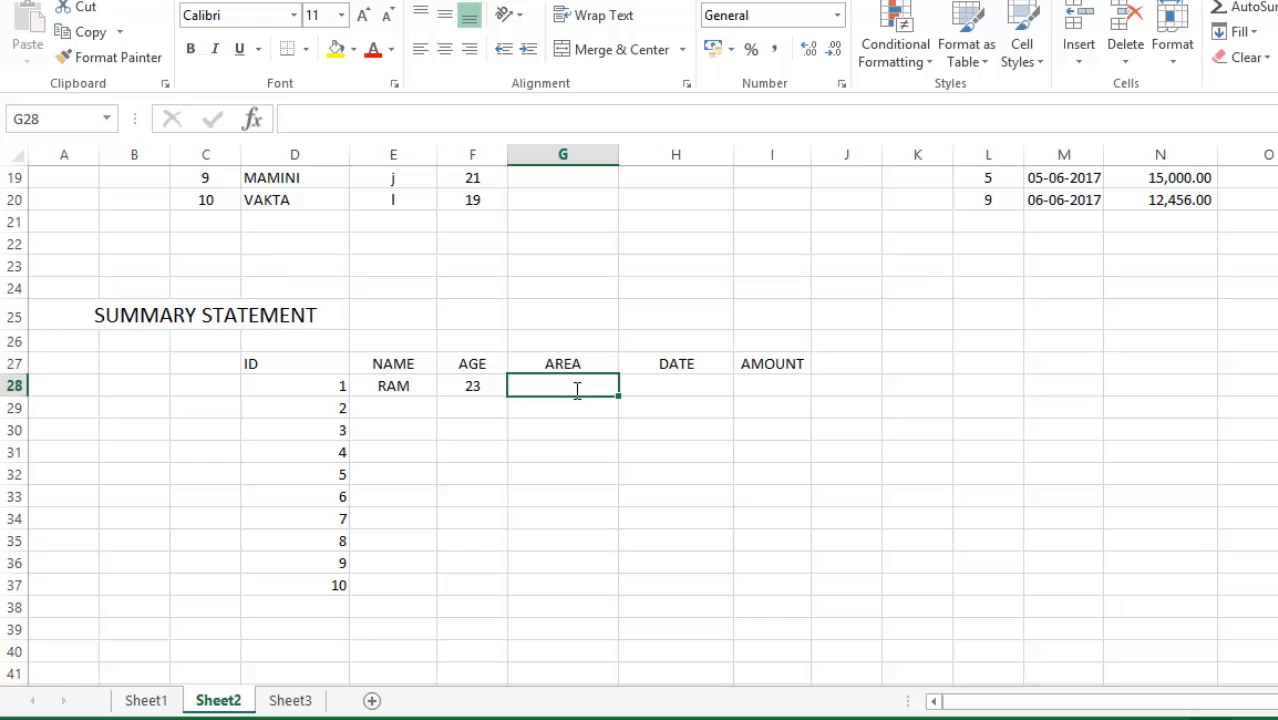
type("=")
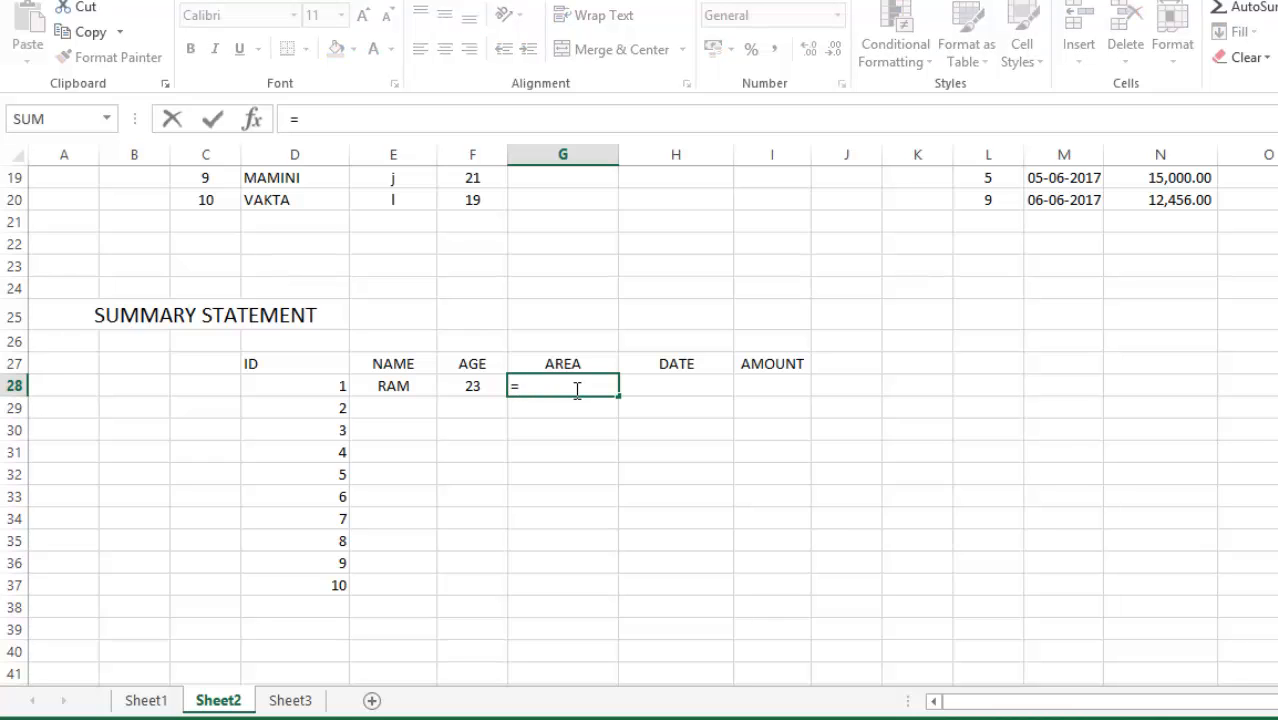
type("VLO")
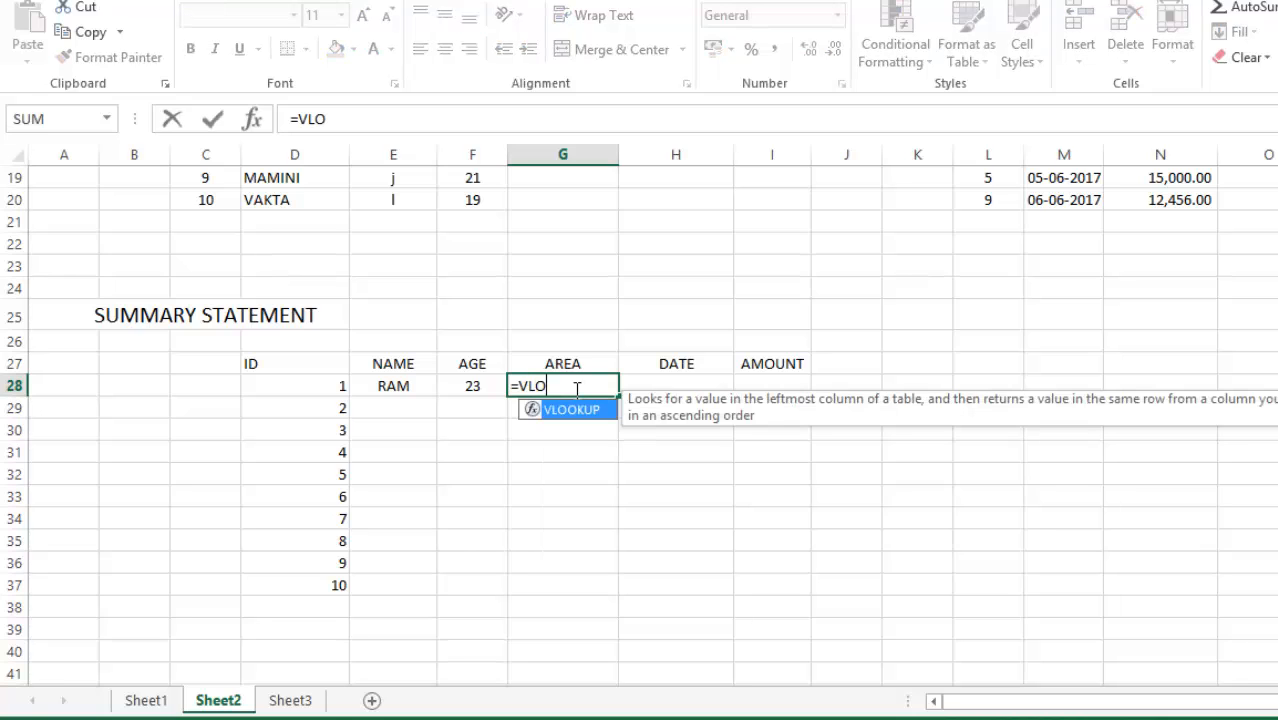
type("OKUP(")
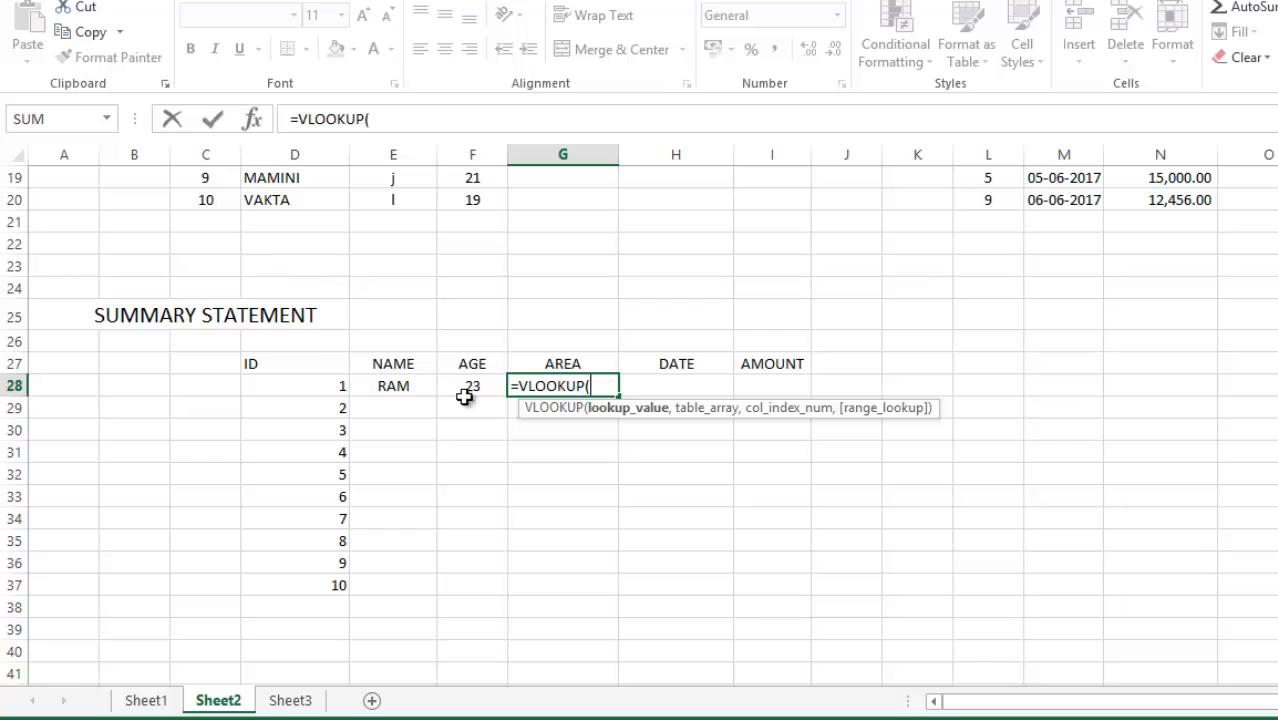
left_click(322, 380)
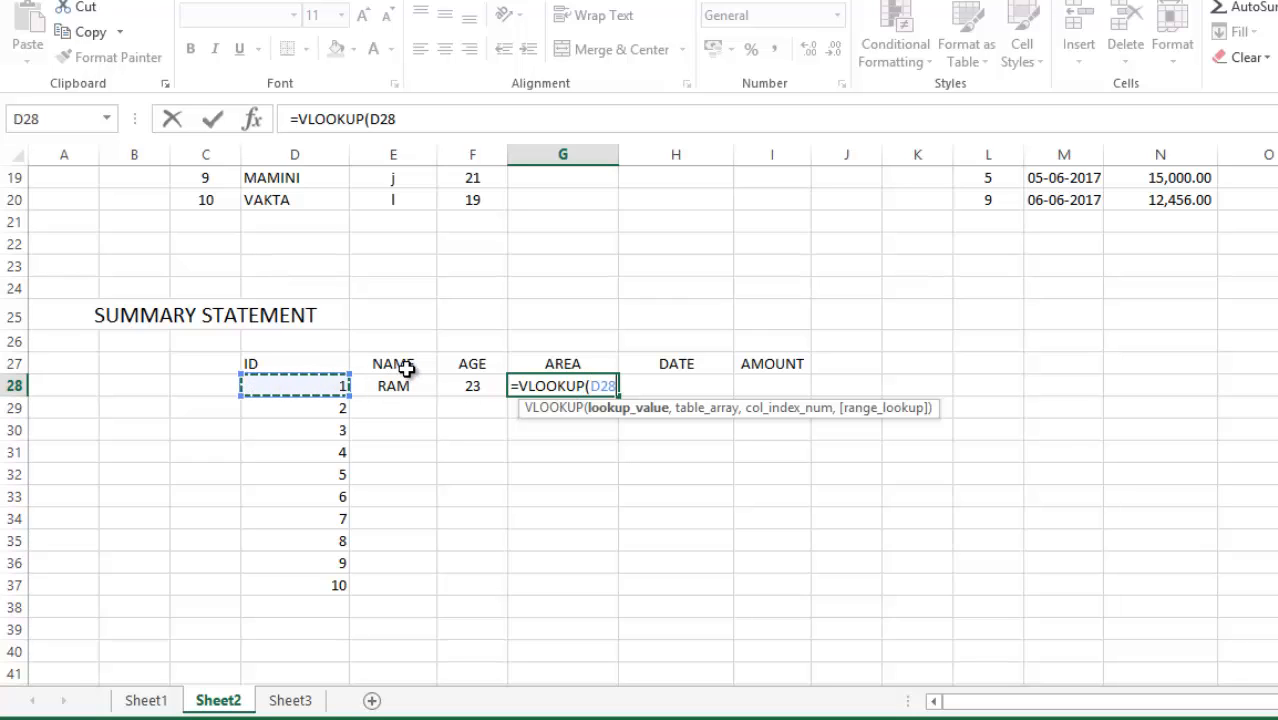
type(",")
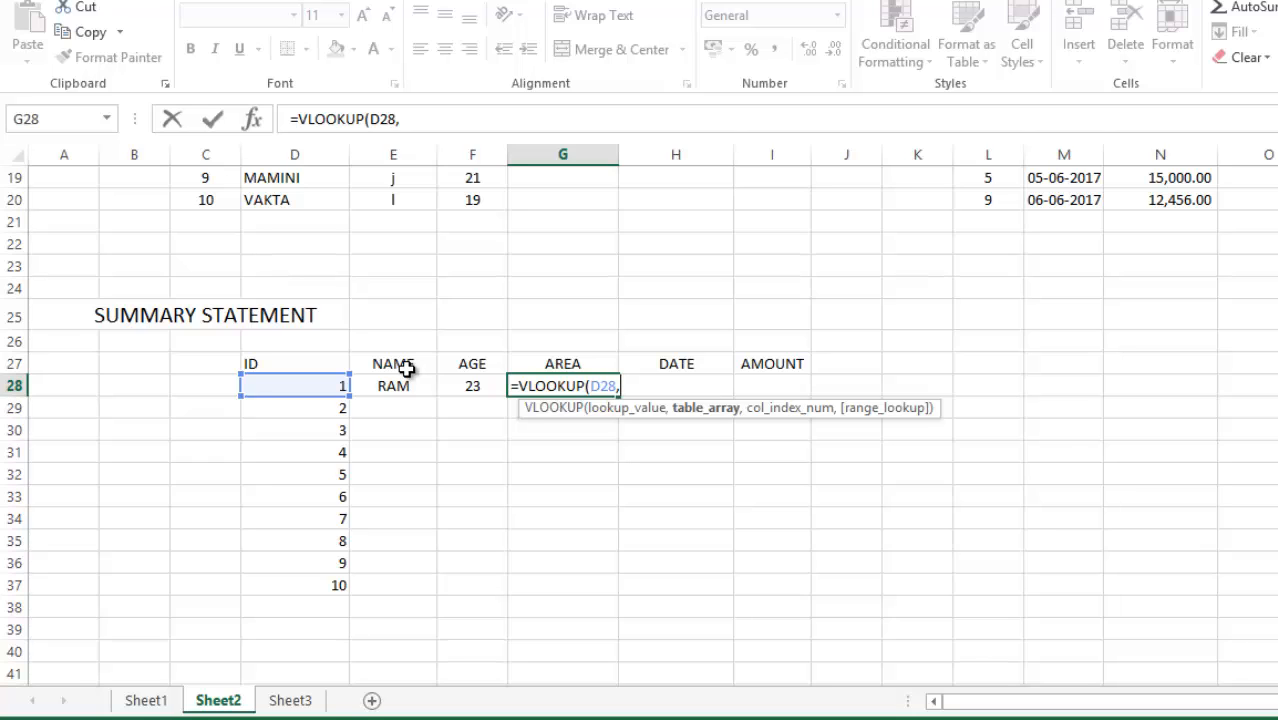
Step: Enter the named range LIST as table array and 3 as column index of the VLOOKUP formula in G28
type("LIST")
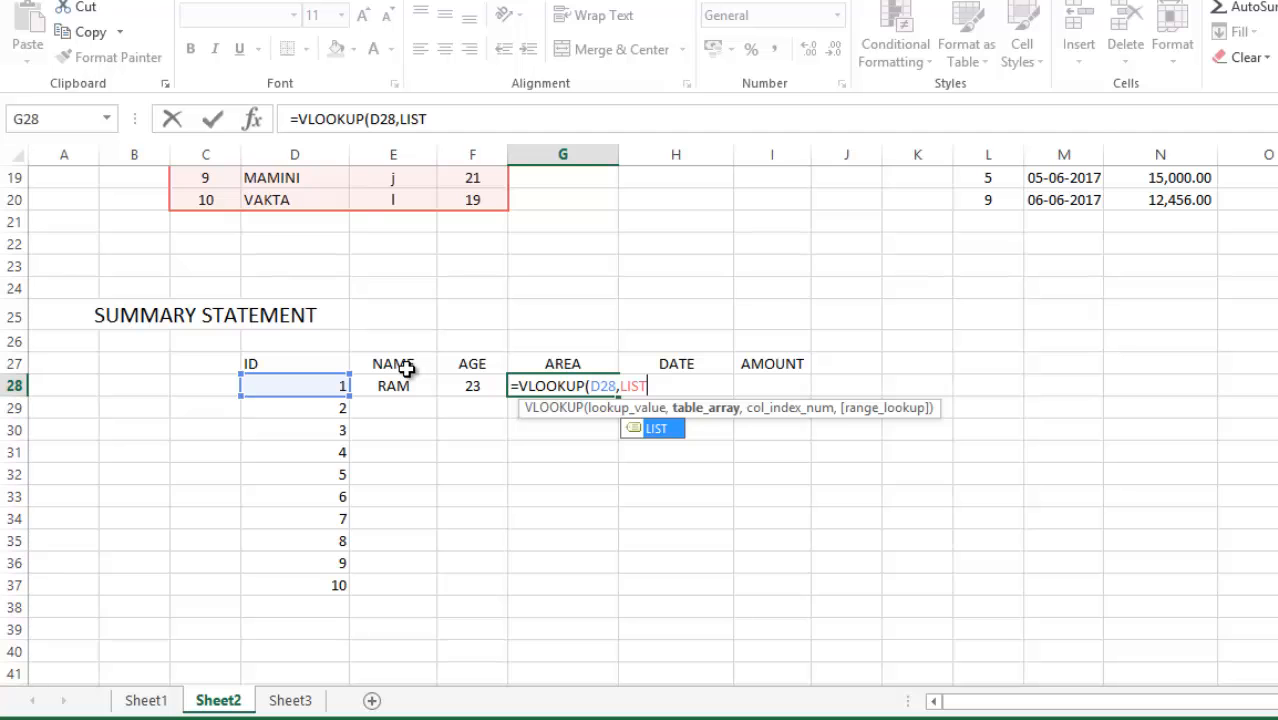
type(",")
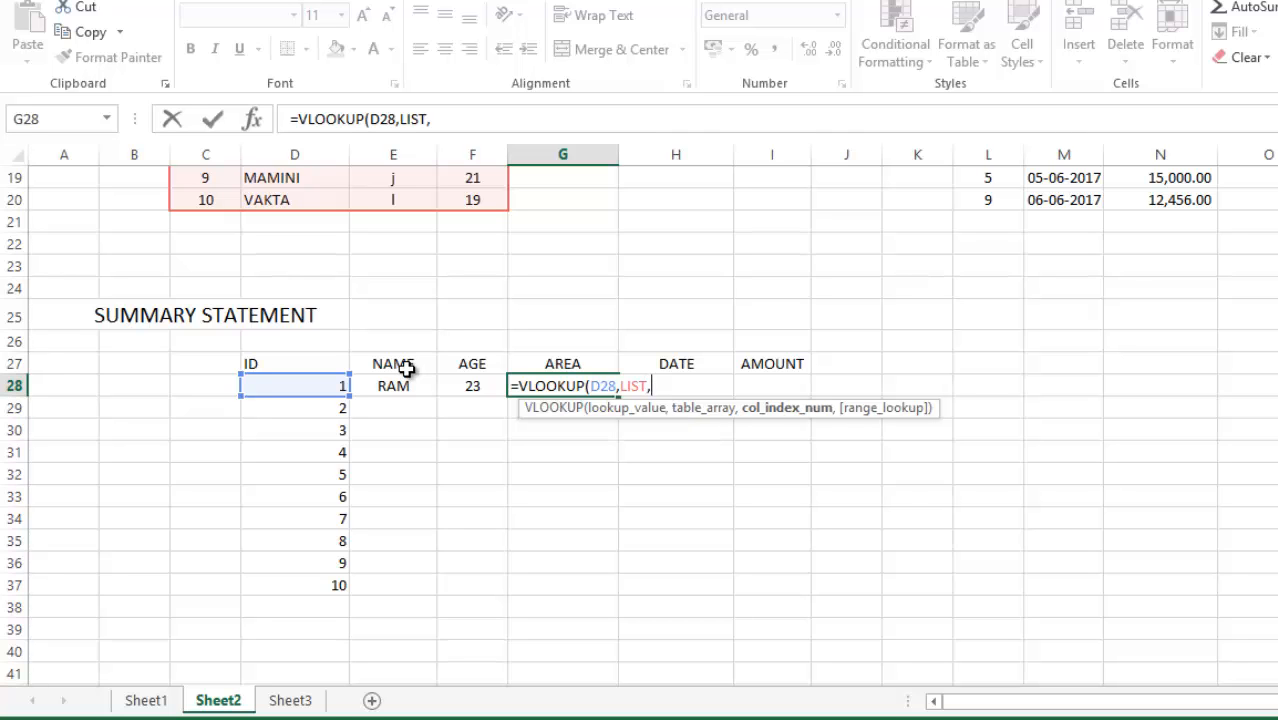
scroll(468, 331, "up", 4)
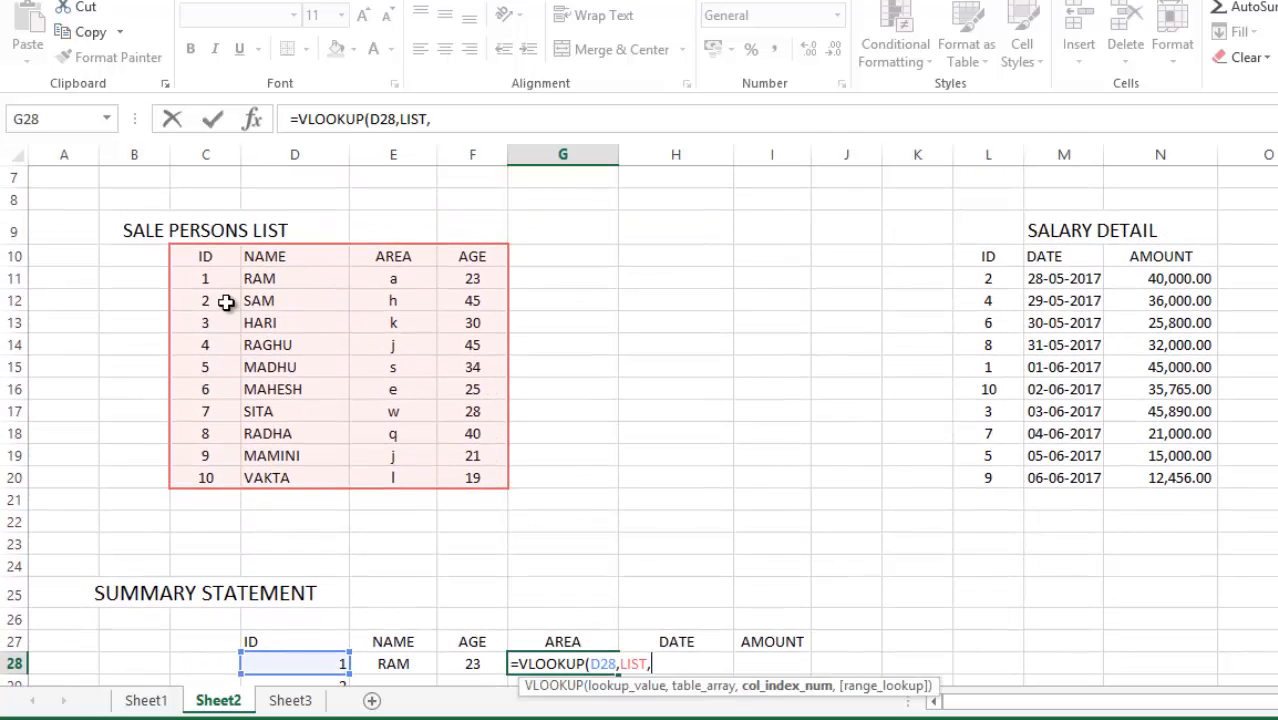
scroll(547, 322, "down", 4)
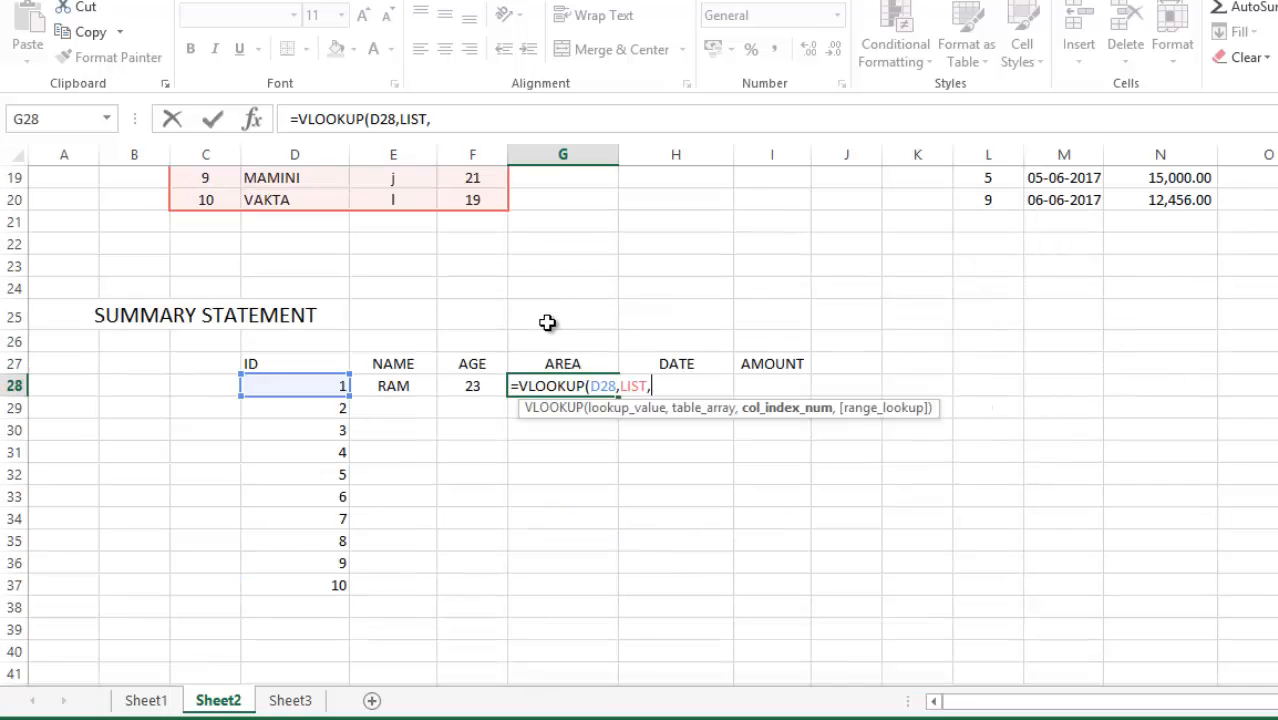
type("3")
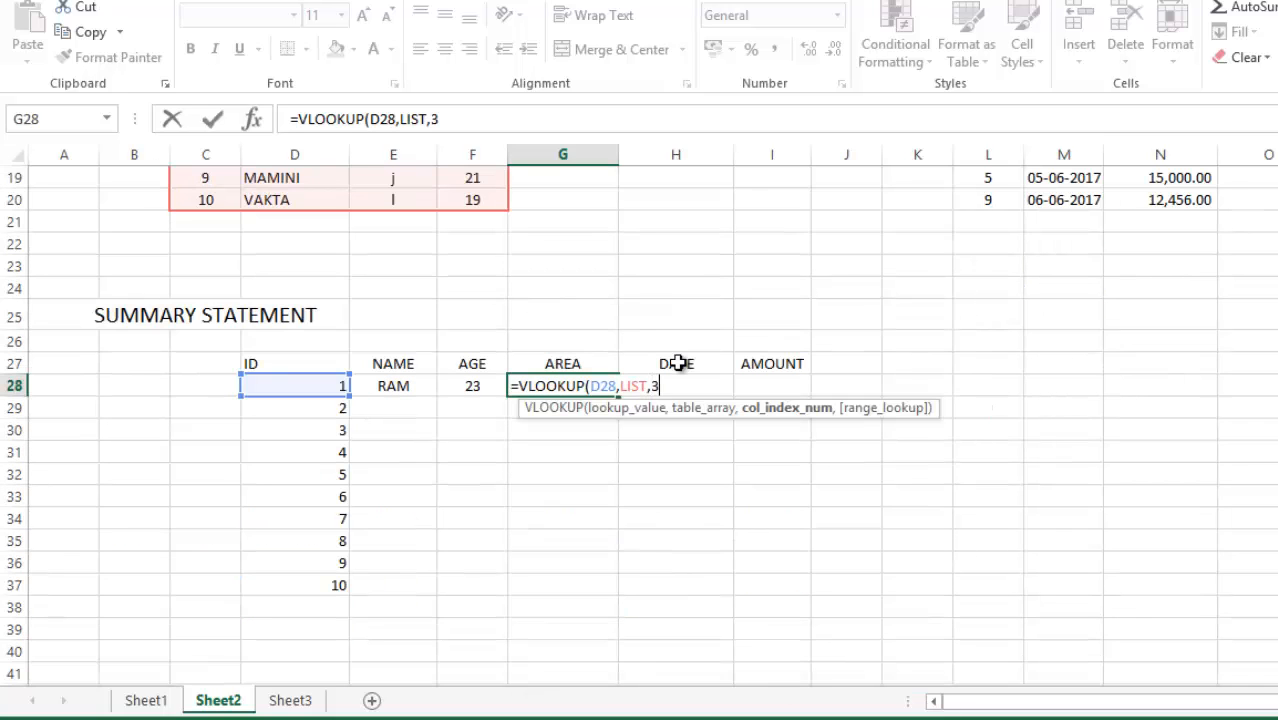
Step: Complete the VLOOKUP formula in G28 with FALSE for an exact match
type(",")
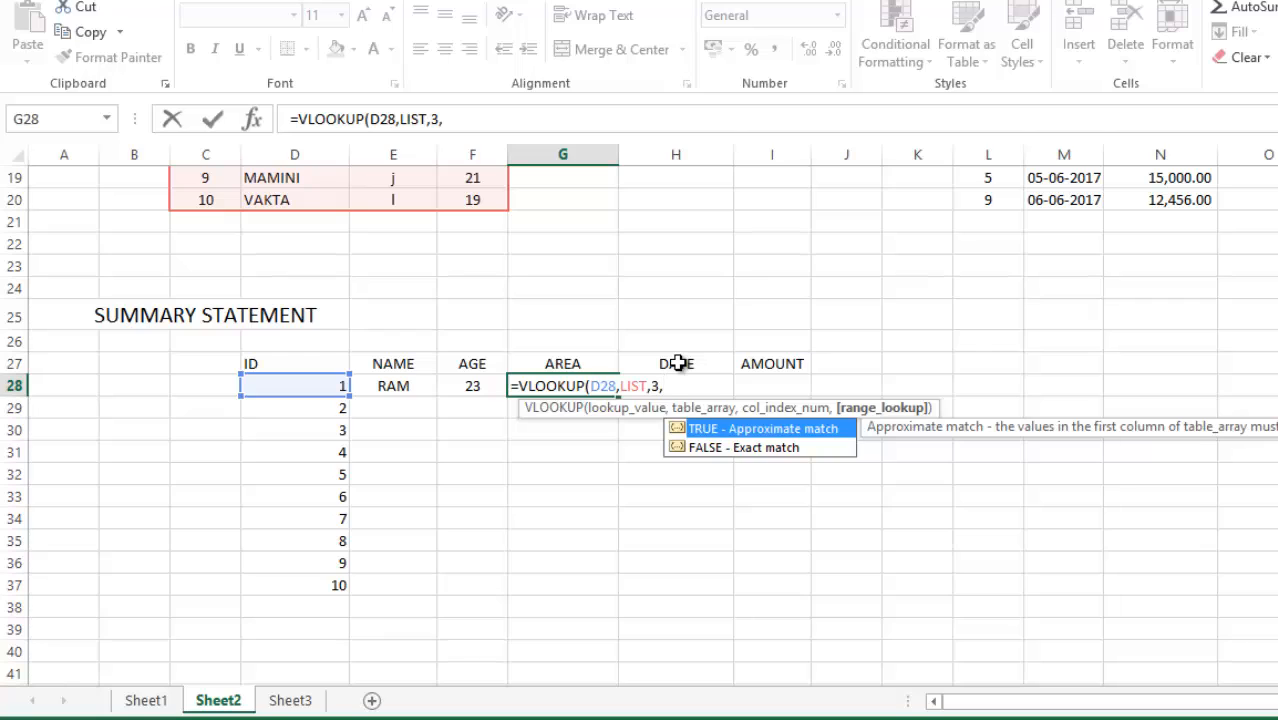
type("FAL")
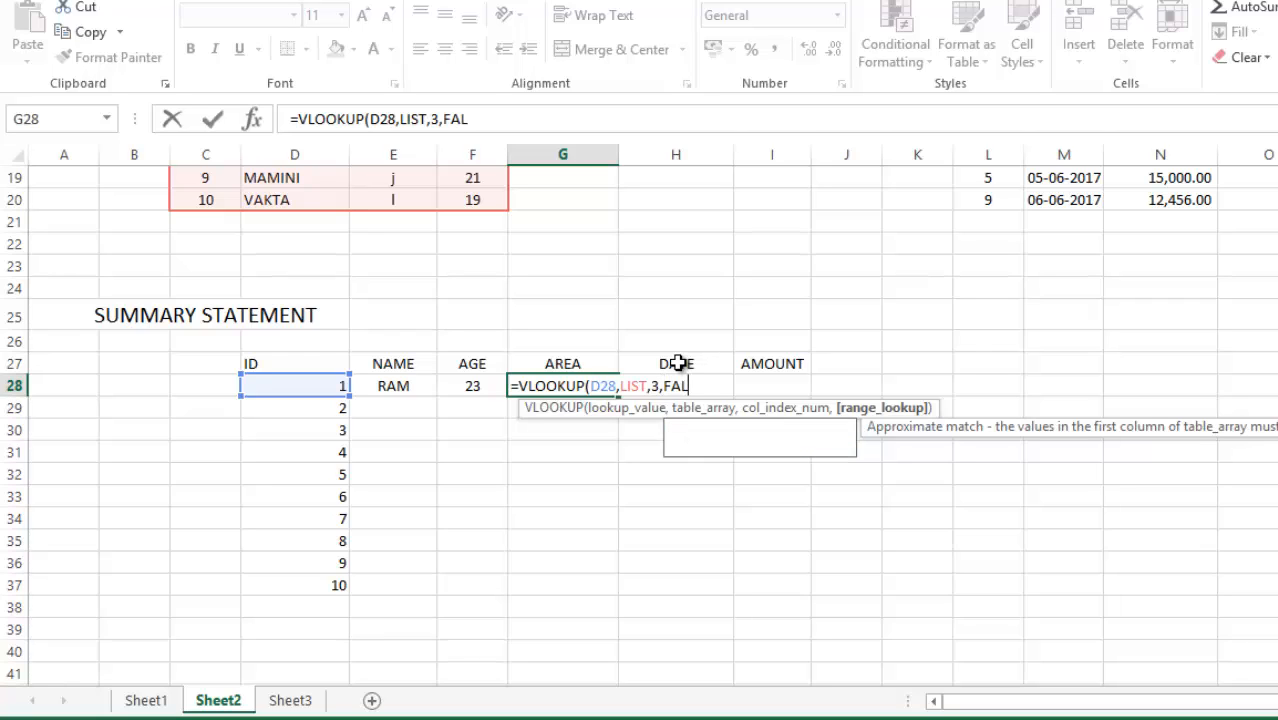
type("SE)")
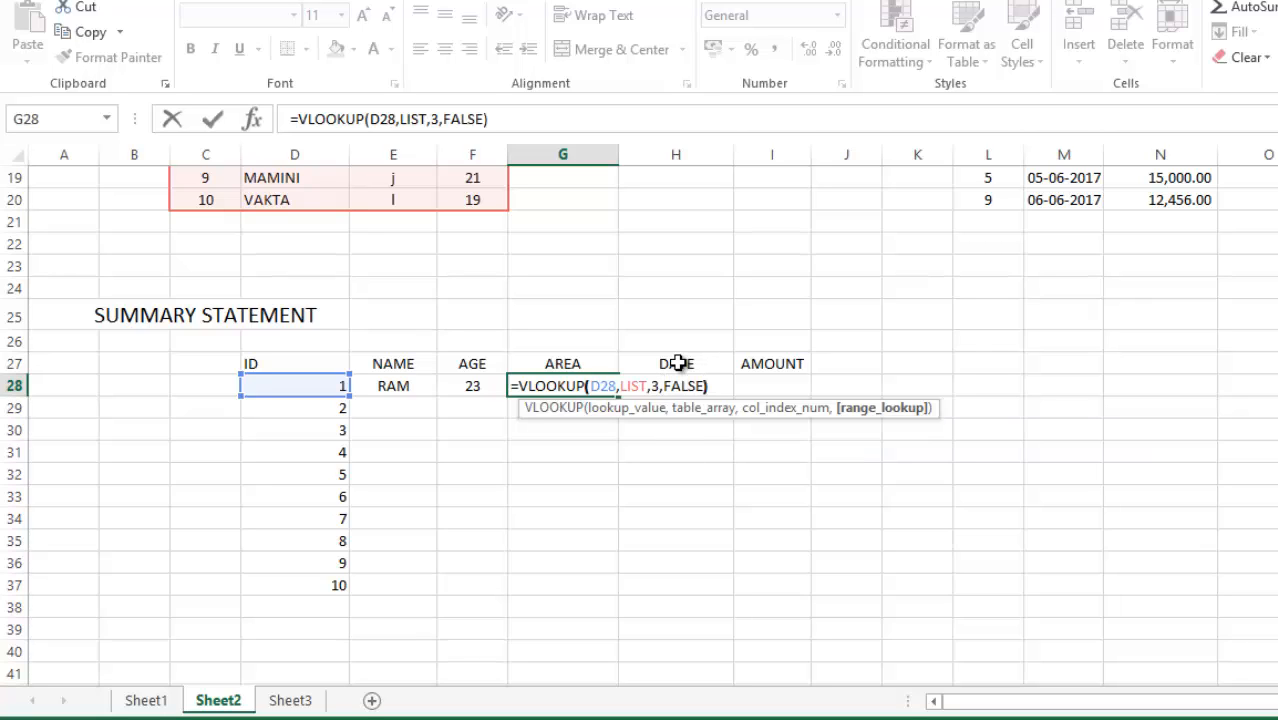
key("Return")
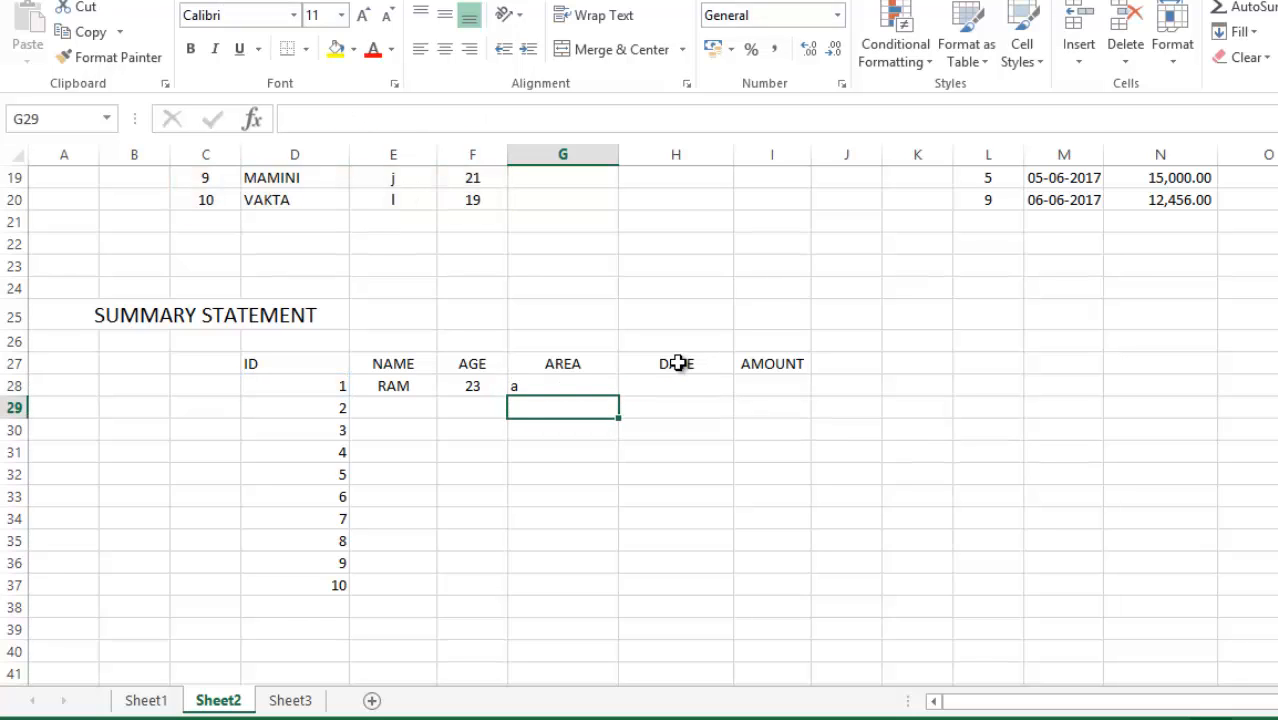
Step: Begin a VLOOKUP formula in H28 under DATE, with the ID in D28 as lookup value
left_click(682, 385)
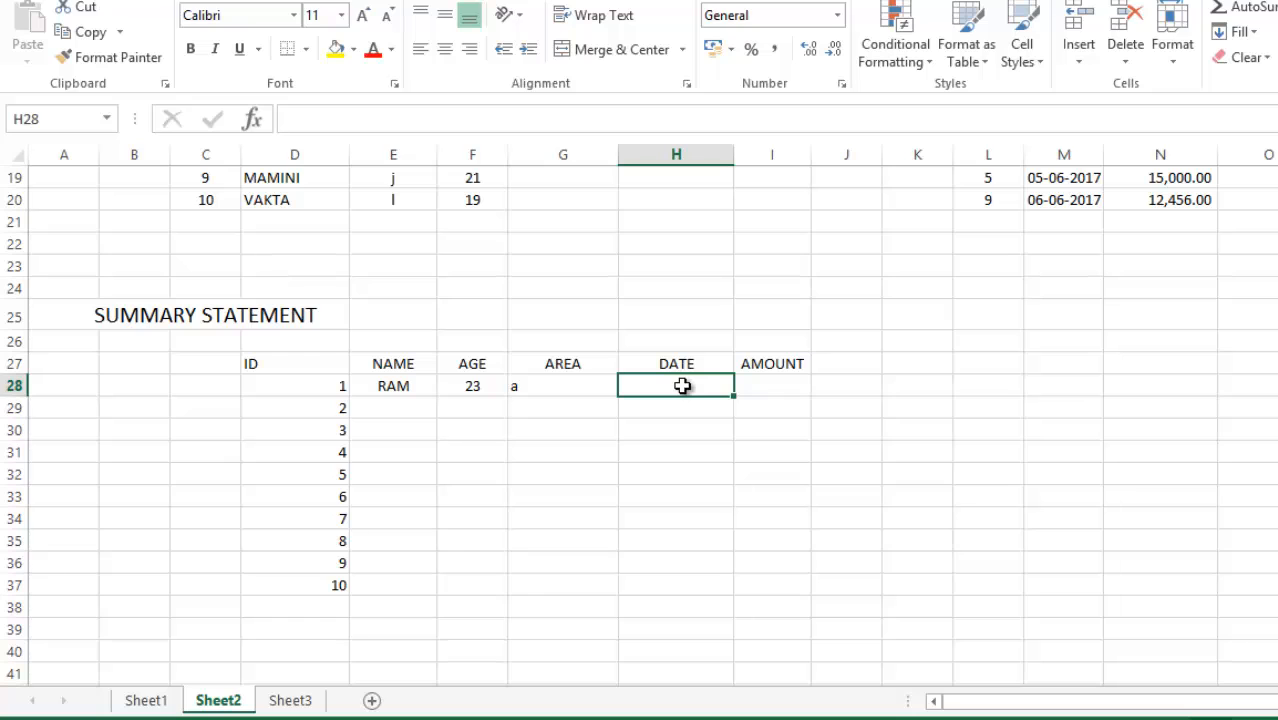
type("=")
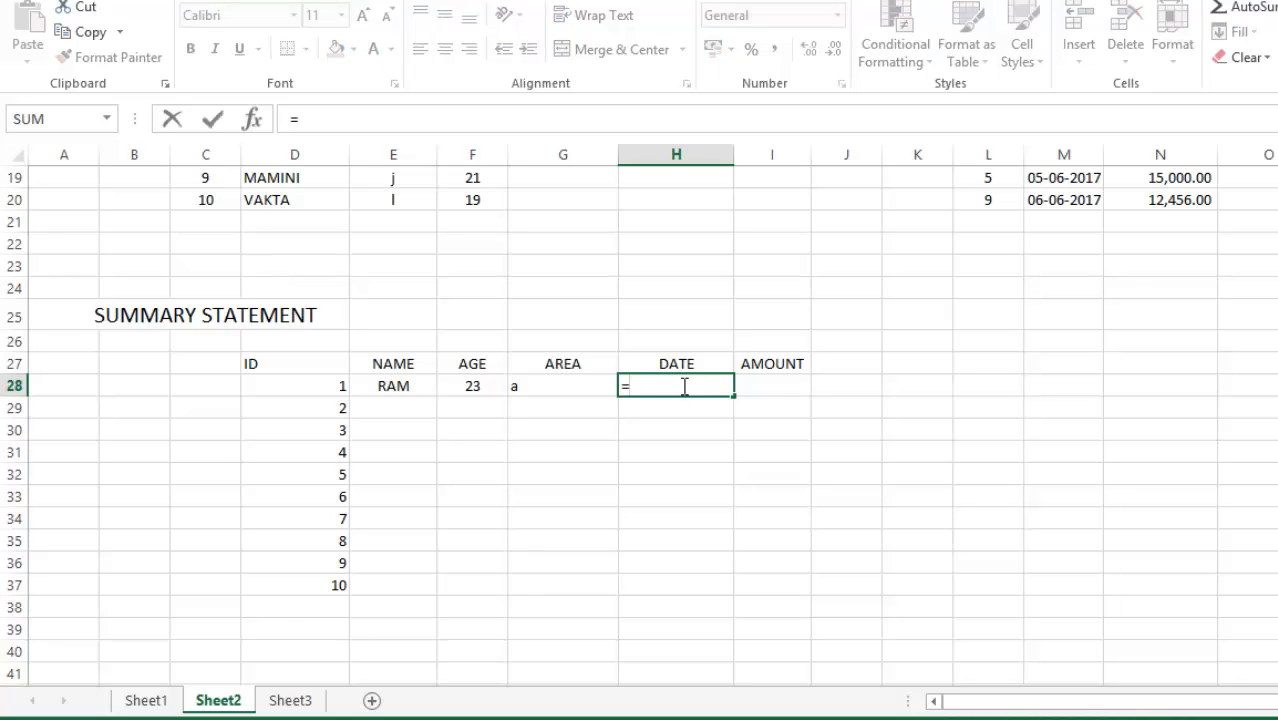
type("VLOO")
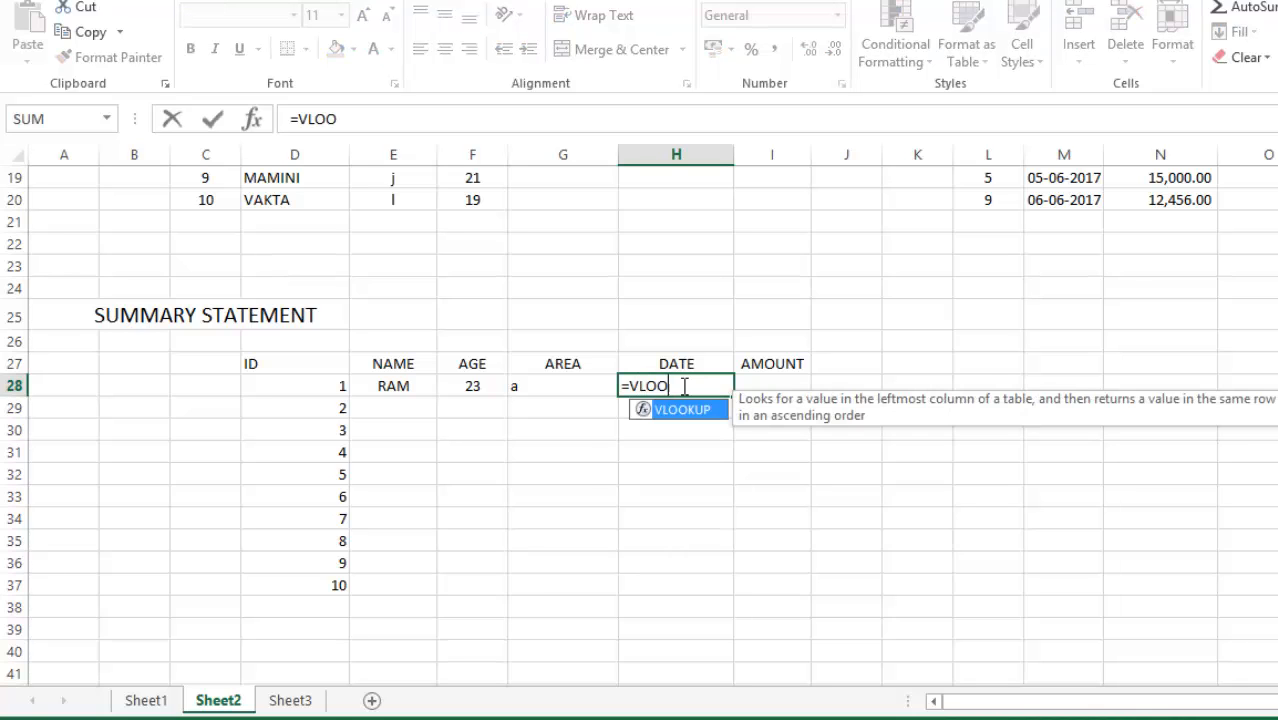
type("KUP(")
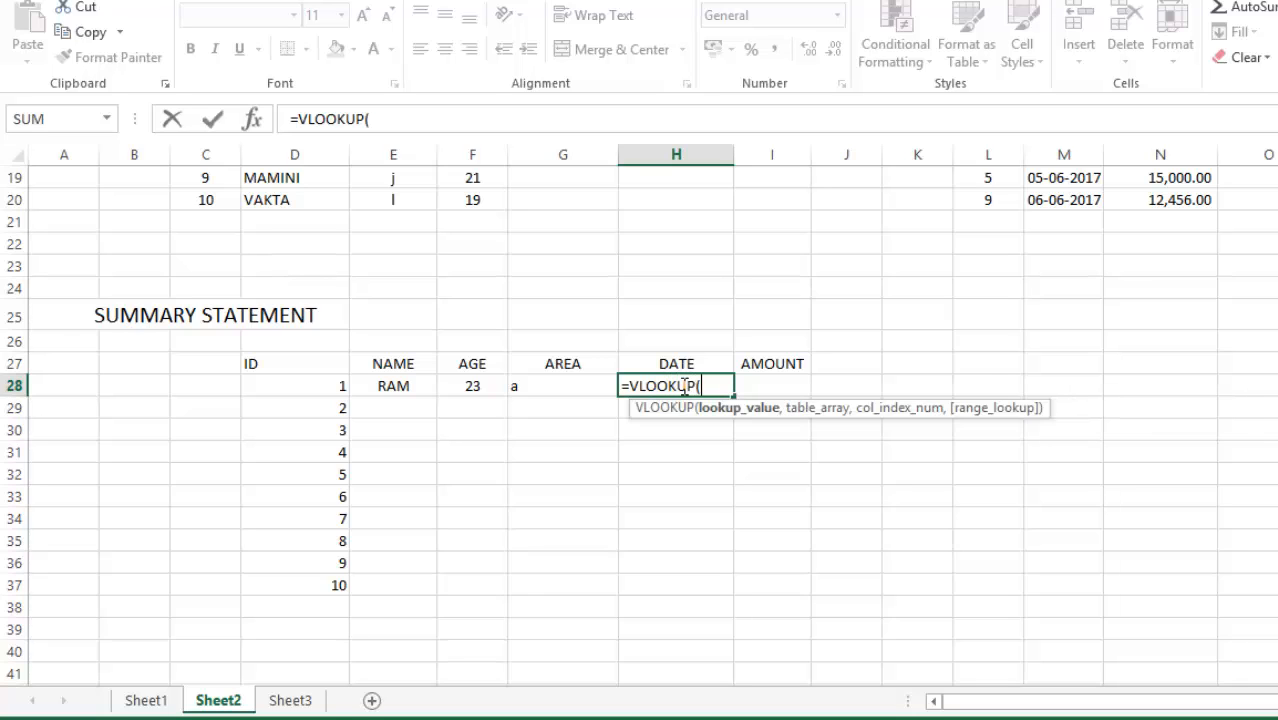
left_click(330, 384)
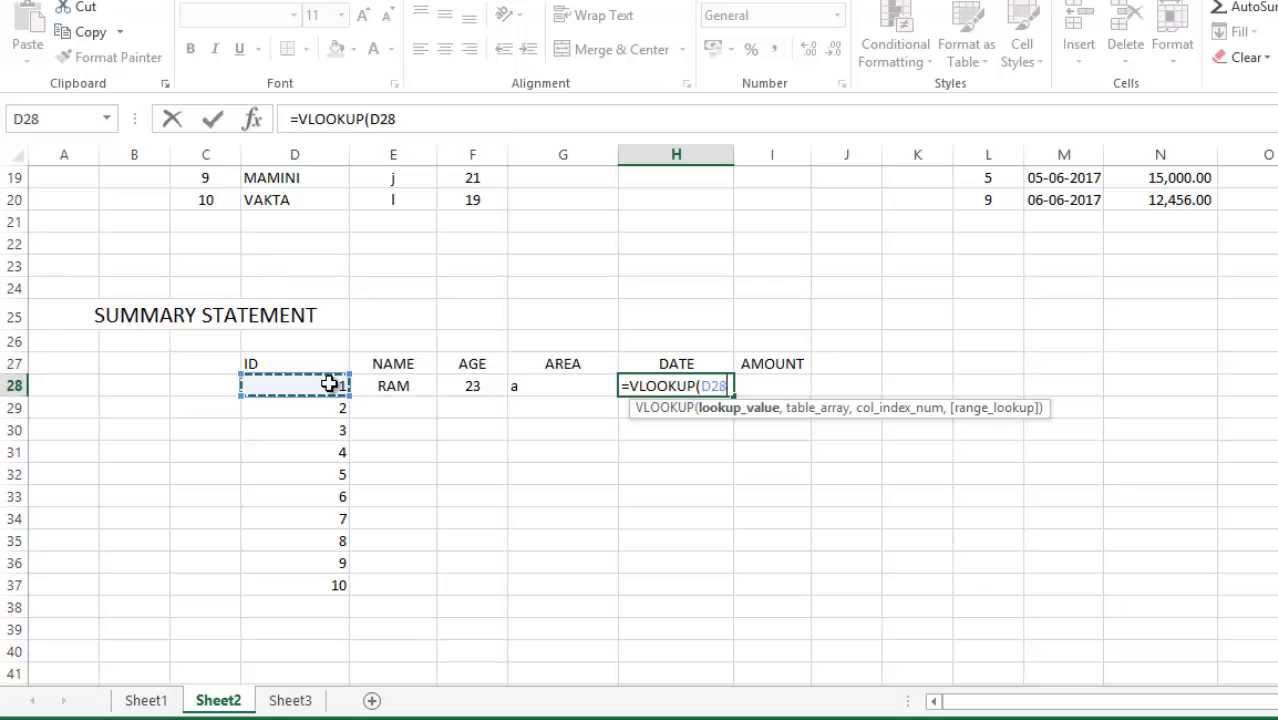
type(",")
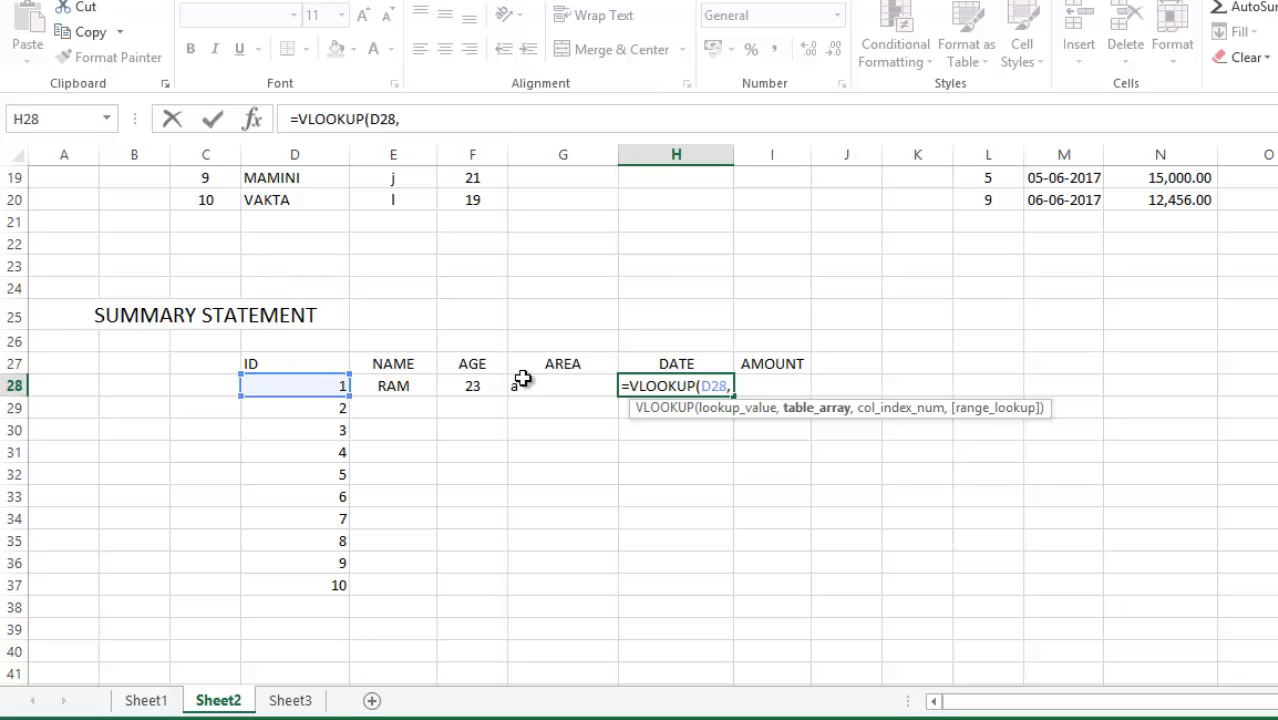
Step: Enter the named range SALARY as the table array of the VLOOKUP formula in H28
scroll(839, 425, "up", 2)
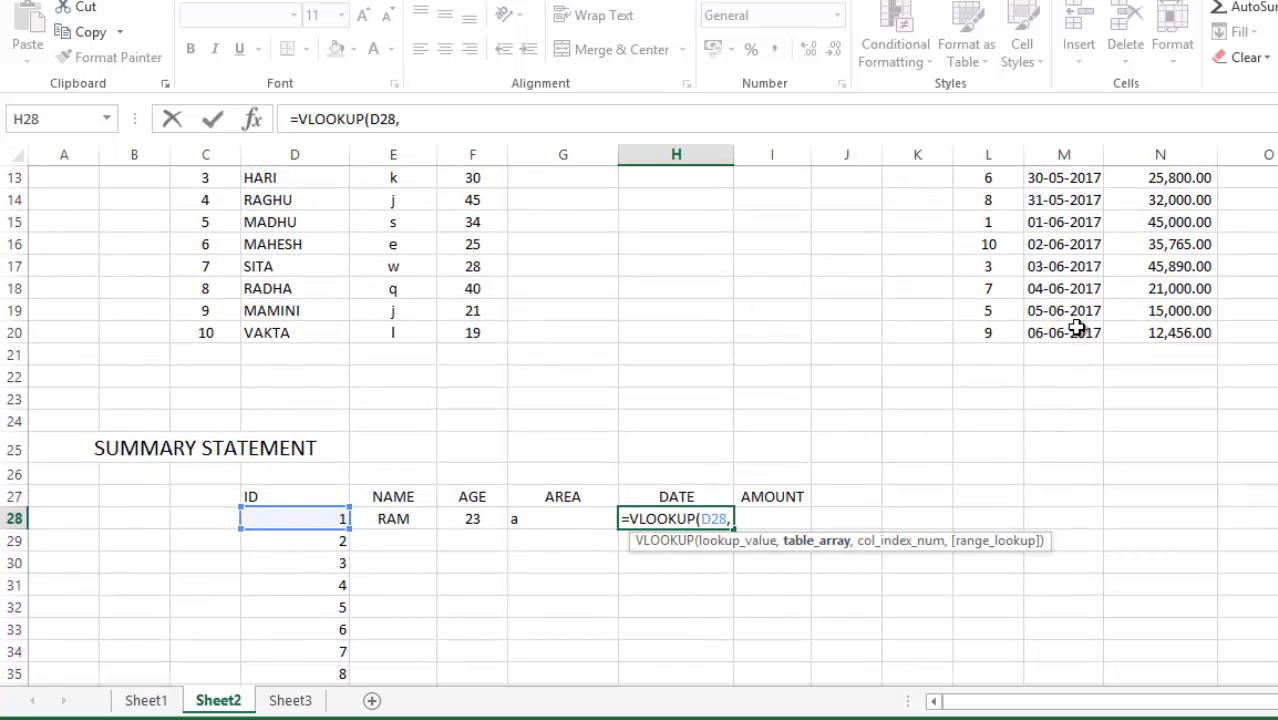
scroll(1043, 293, "up", 2)
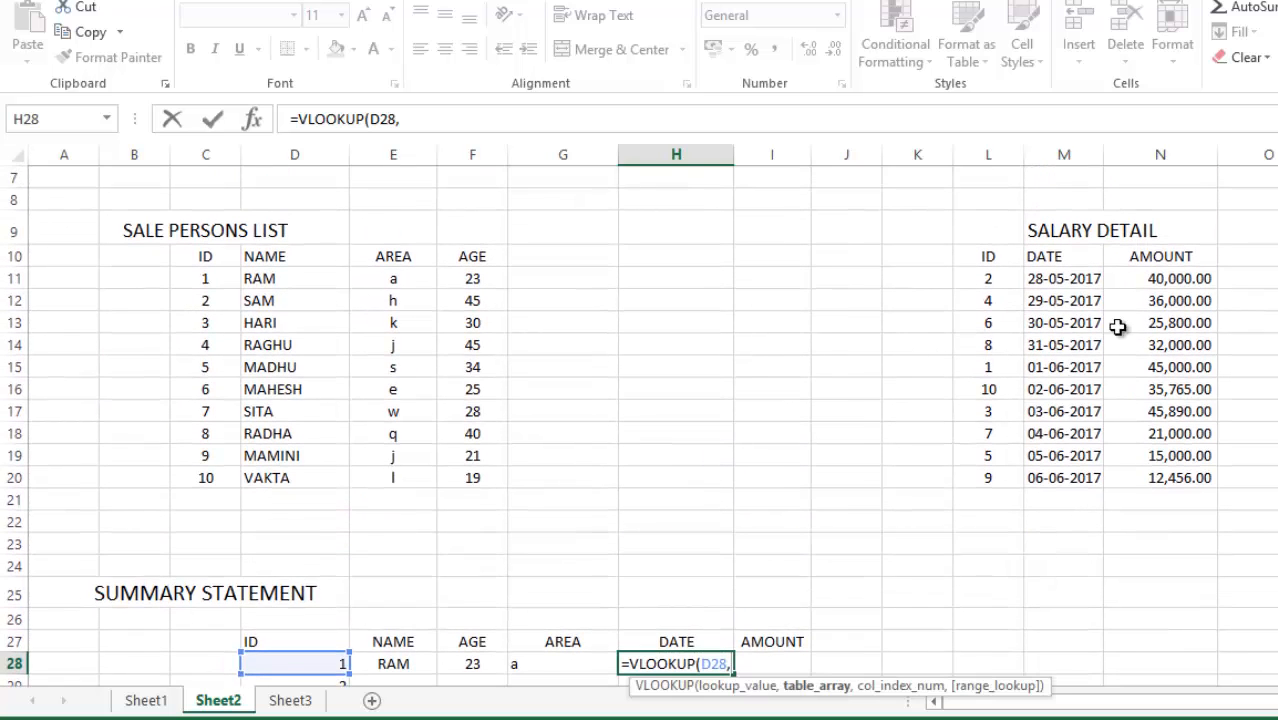
scroll(1135, 395, "down", 2)
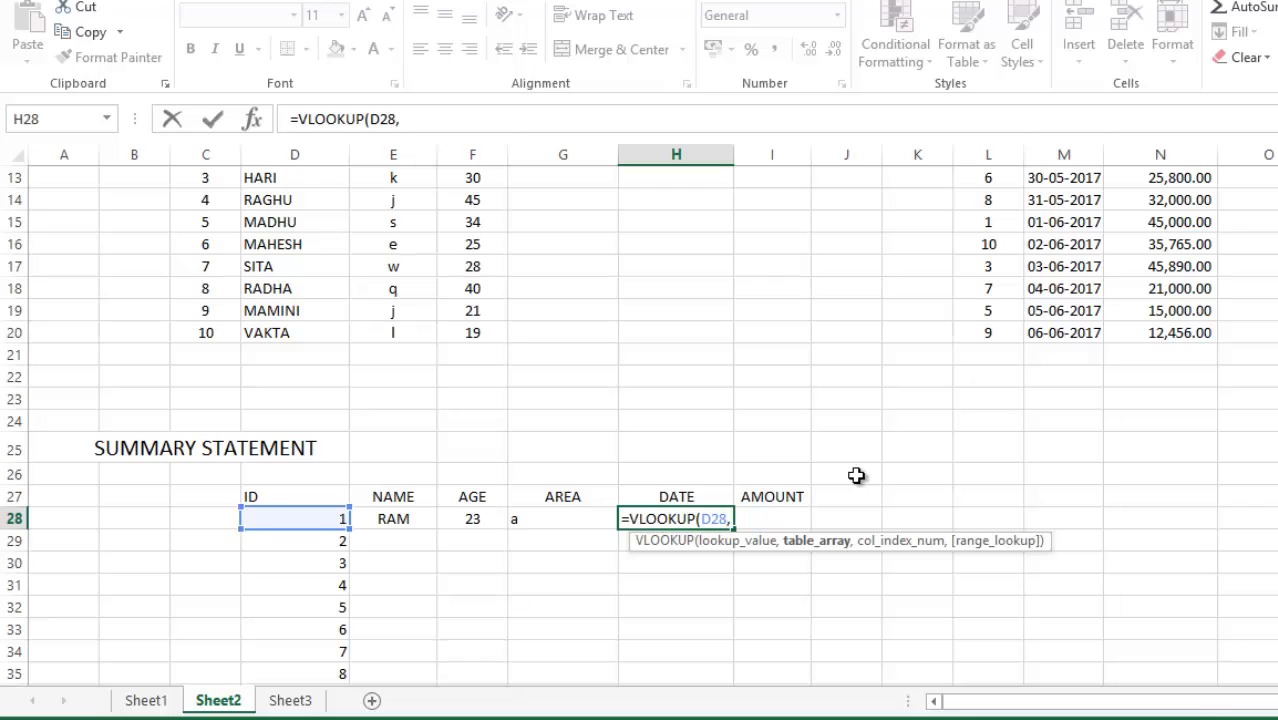
type("SALARY")
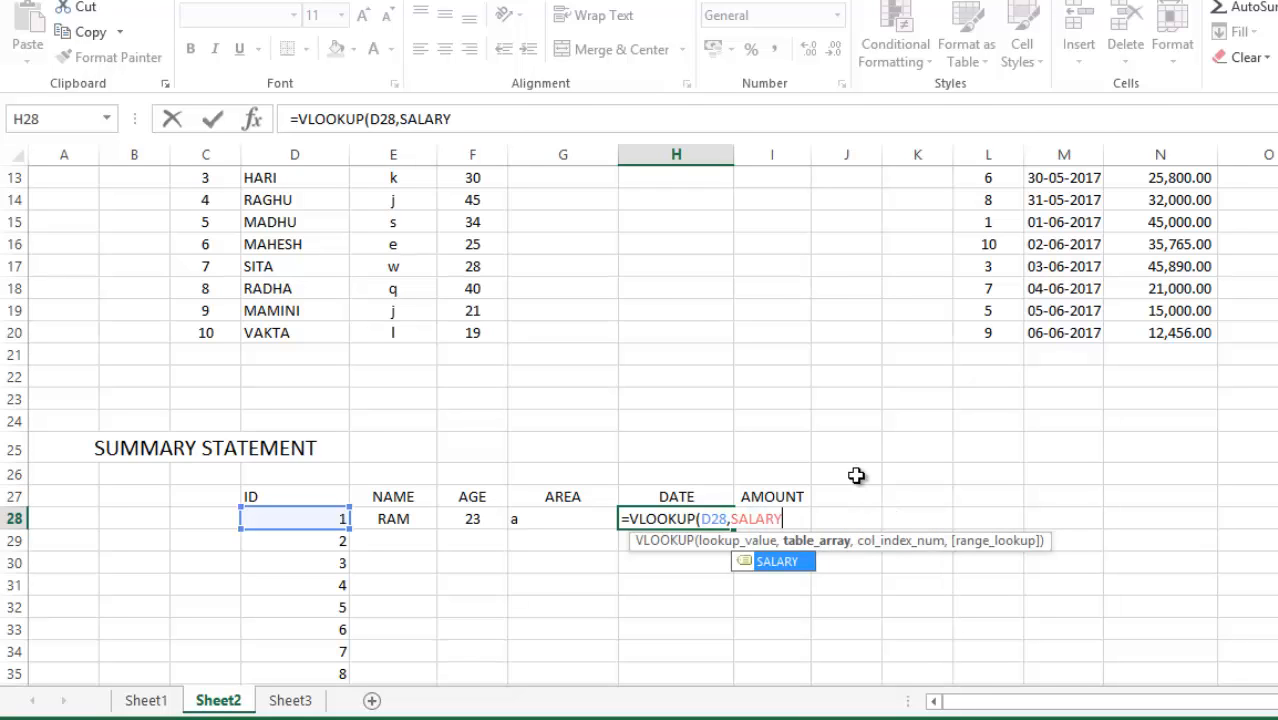
type(",")
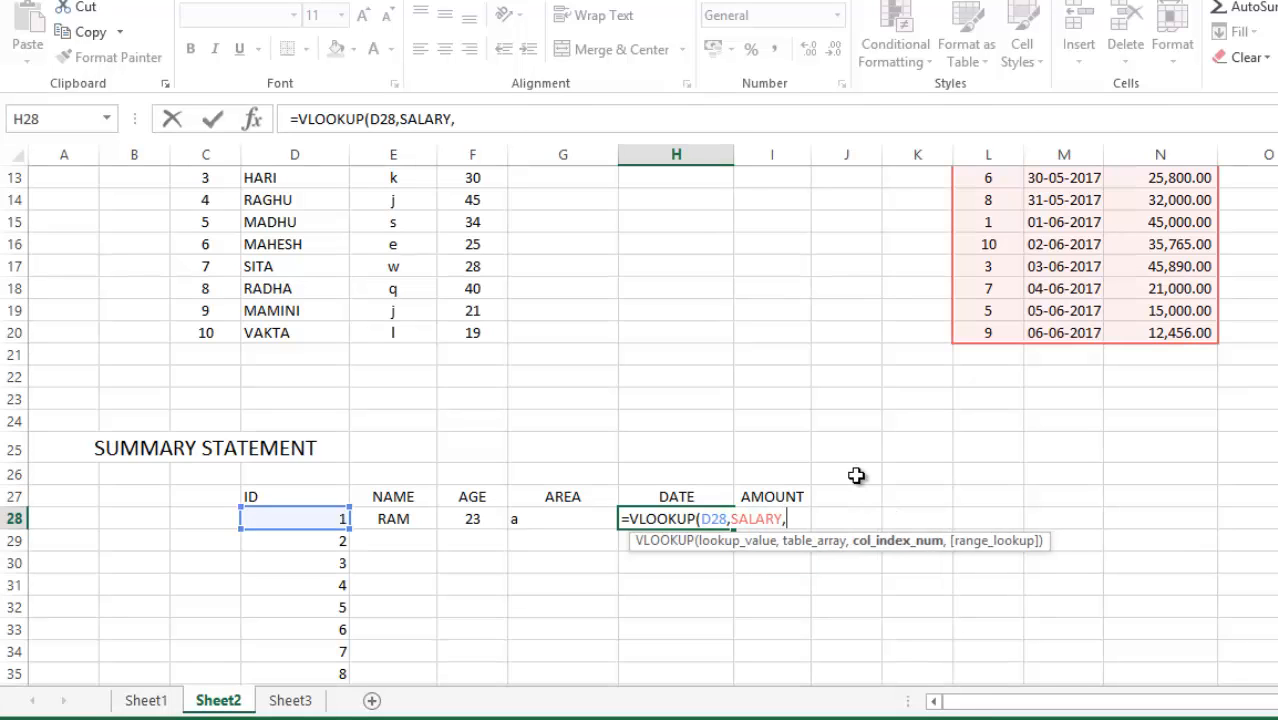
Step: Set the column index of the VLOOKUP formula in H28 to 2, the DATE column of SALARY
scroll(944, 400, "up", 2)
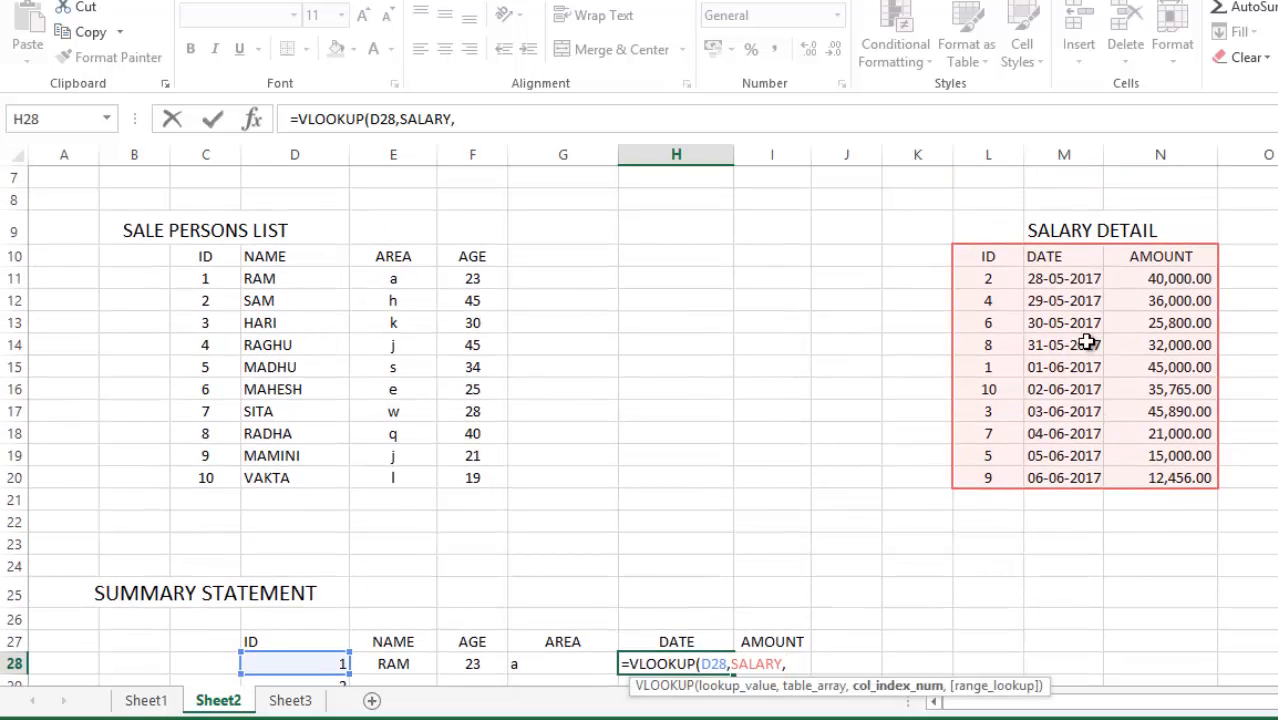
scroll(1102, 368, "down", 2)
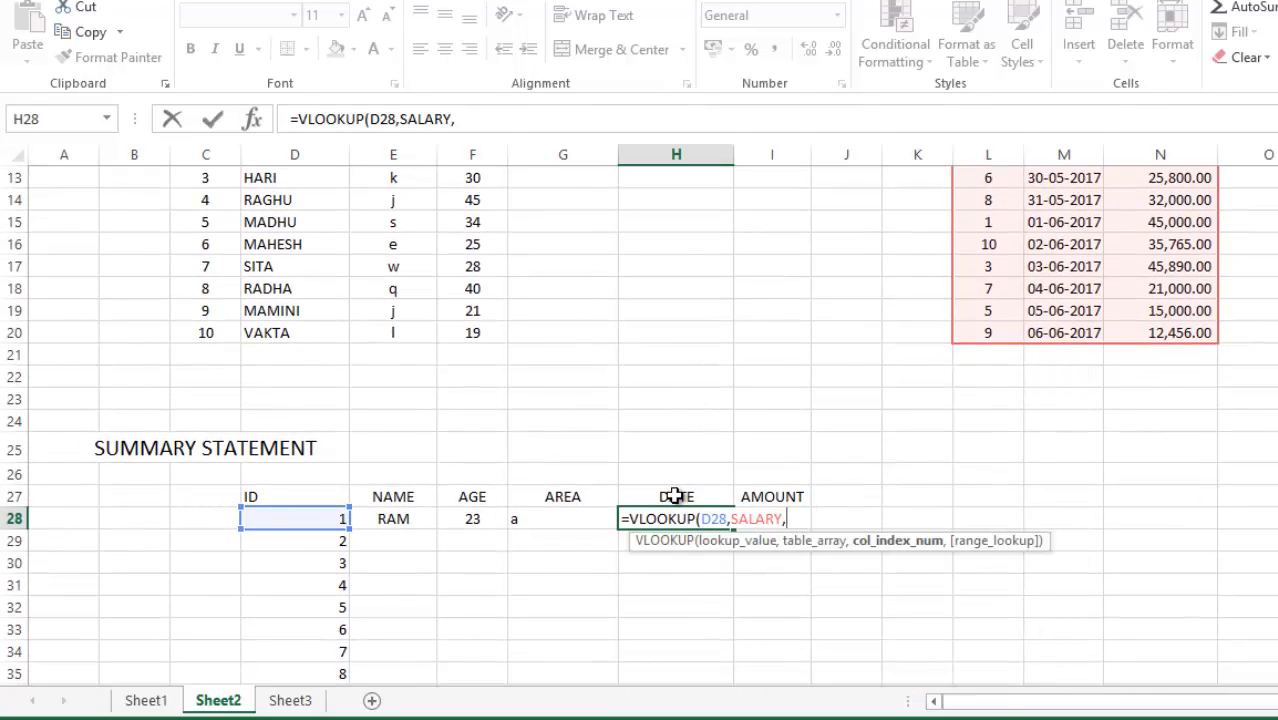
scroll(779, 449, "up", 2)
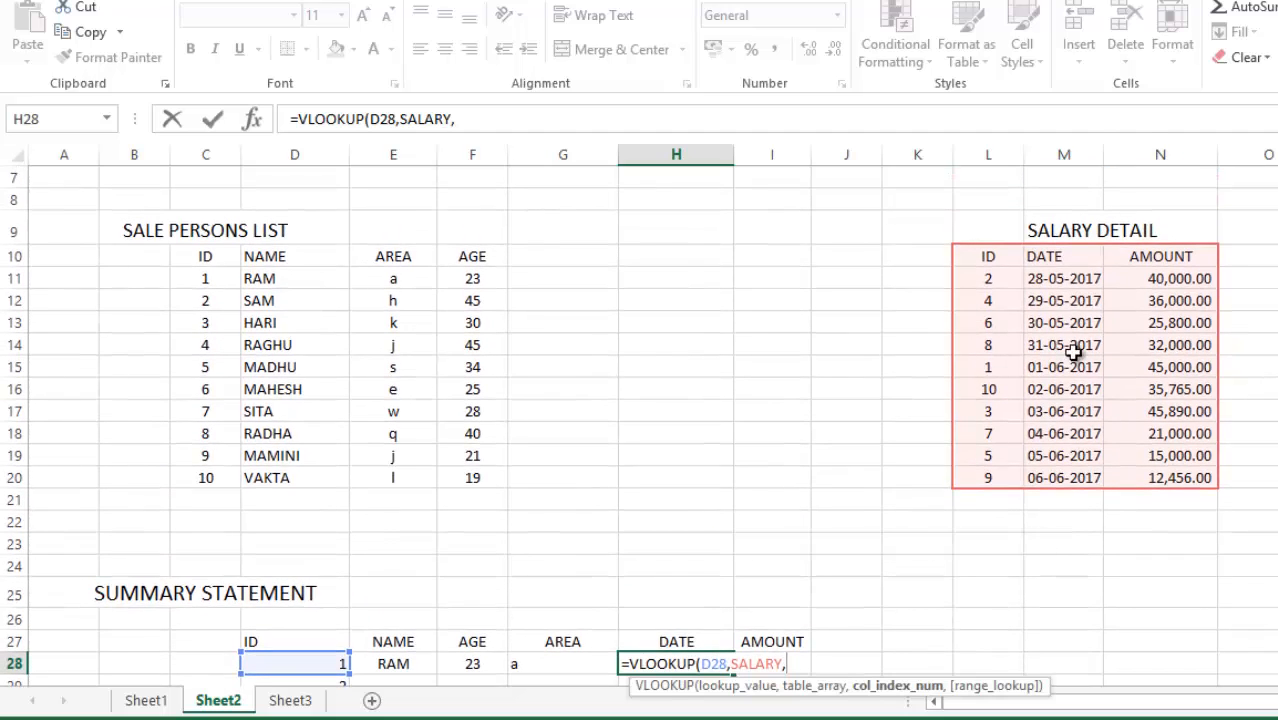
scroll(950, 420, "down", 2)
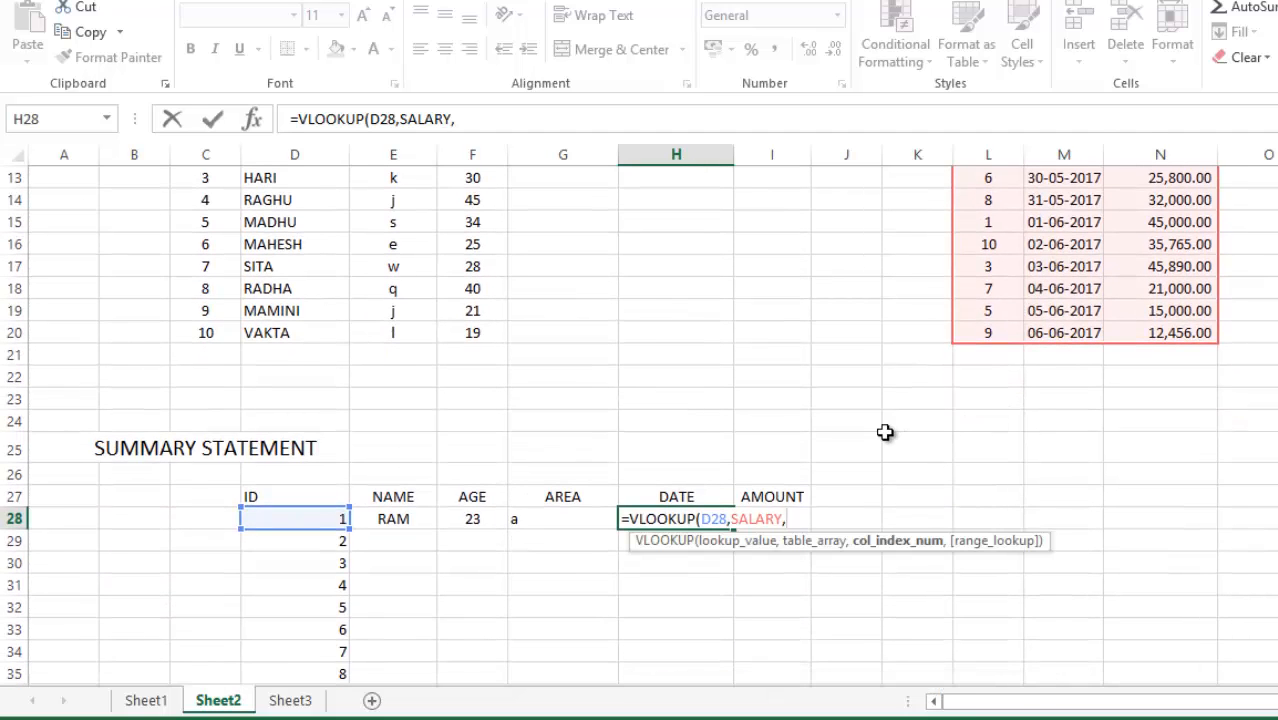
type("2,")
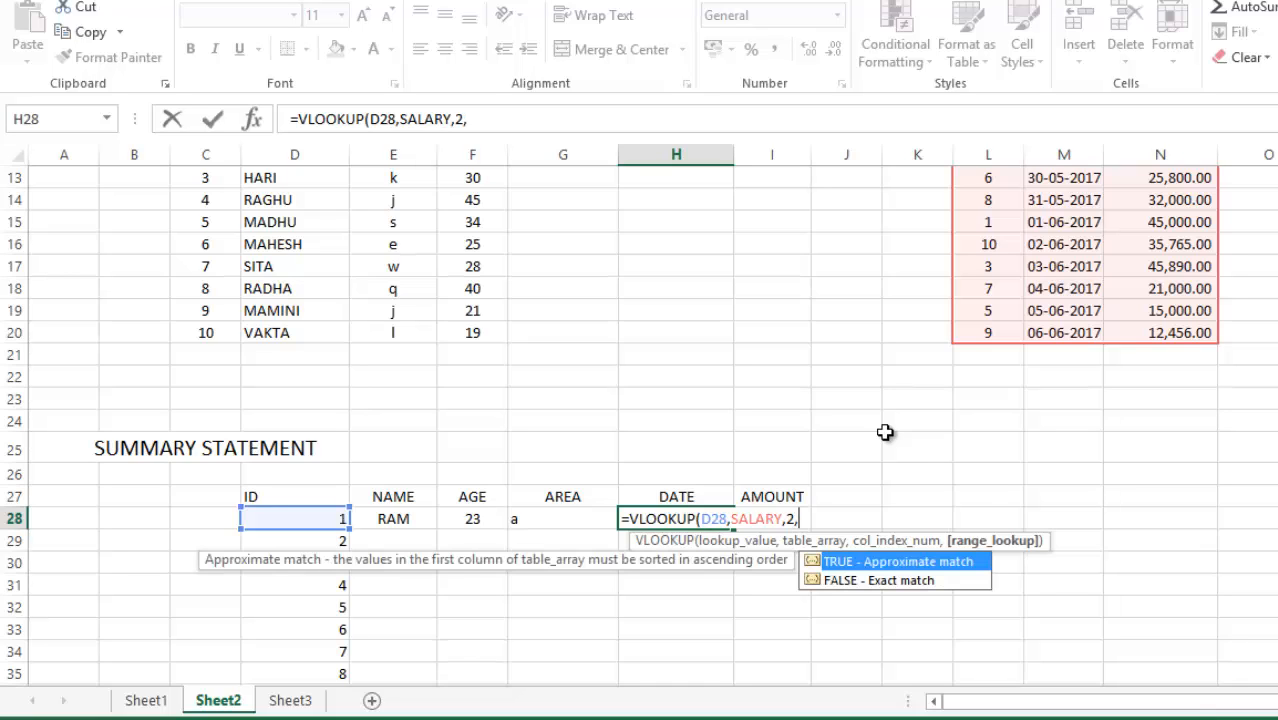
Step: Complete the VLOOKUP formula in H28 with FALSE for an exact match
type("FALSE")
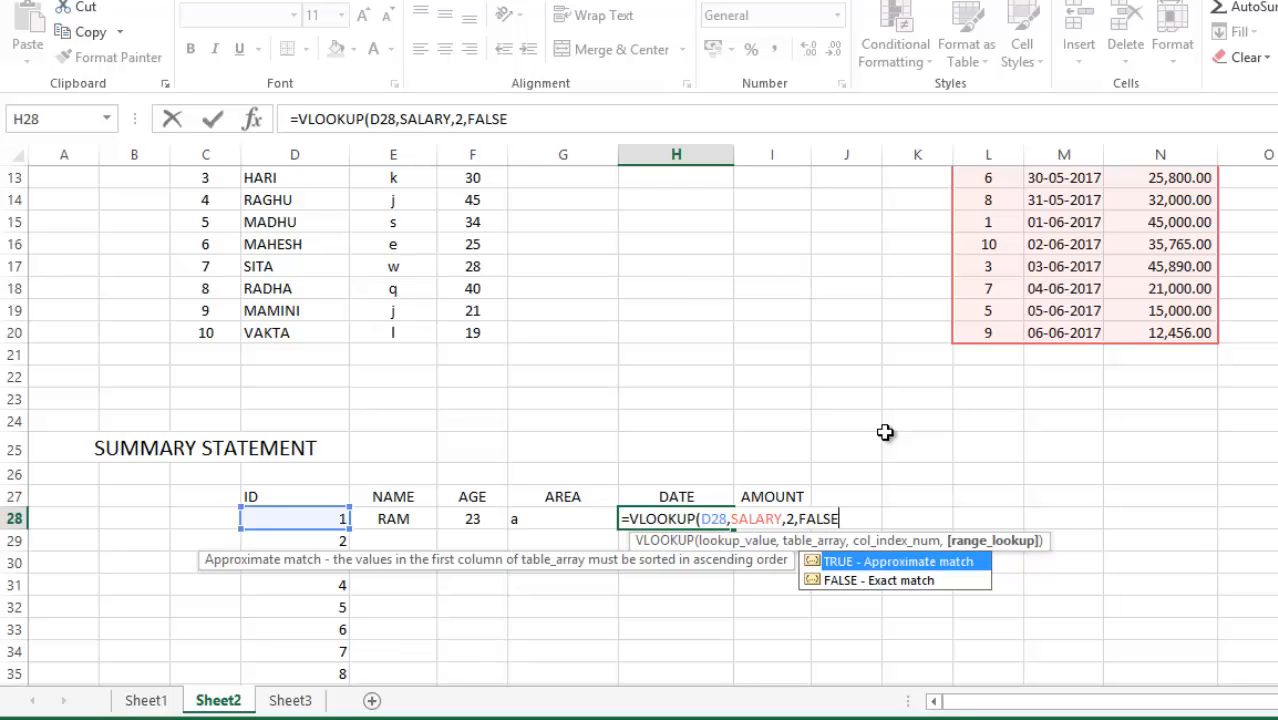
type(")")
key("Return")
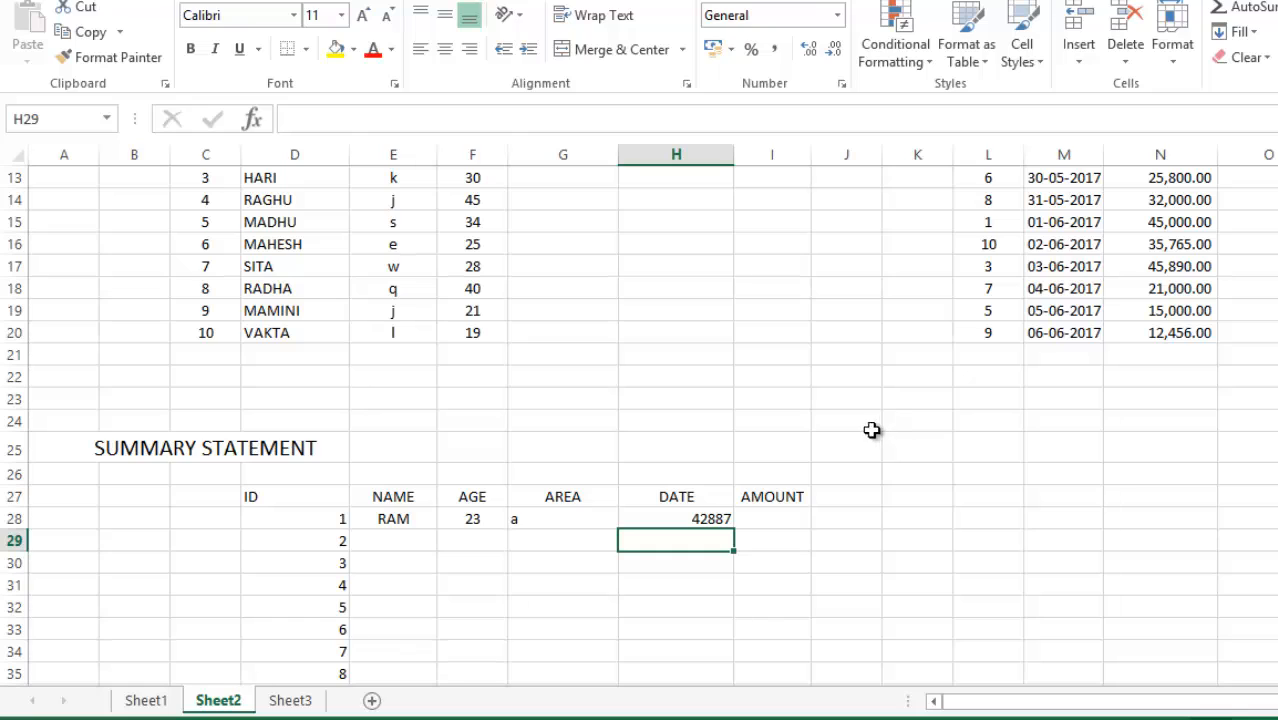
Step: Format the DATE result in H28 as a date of type 14-03-2012
left_click(720, 517)
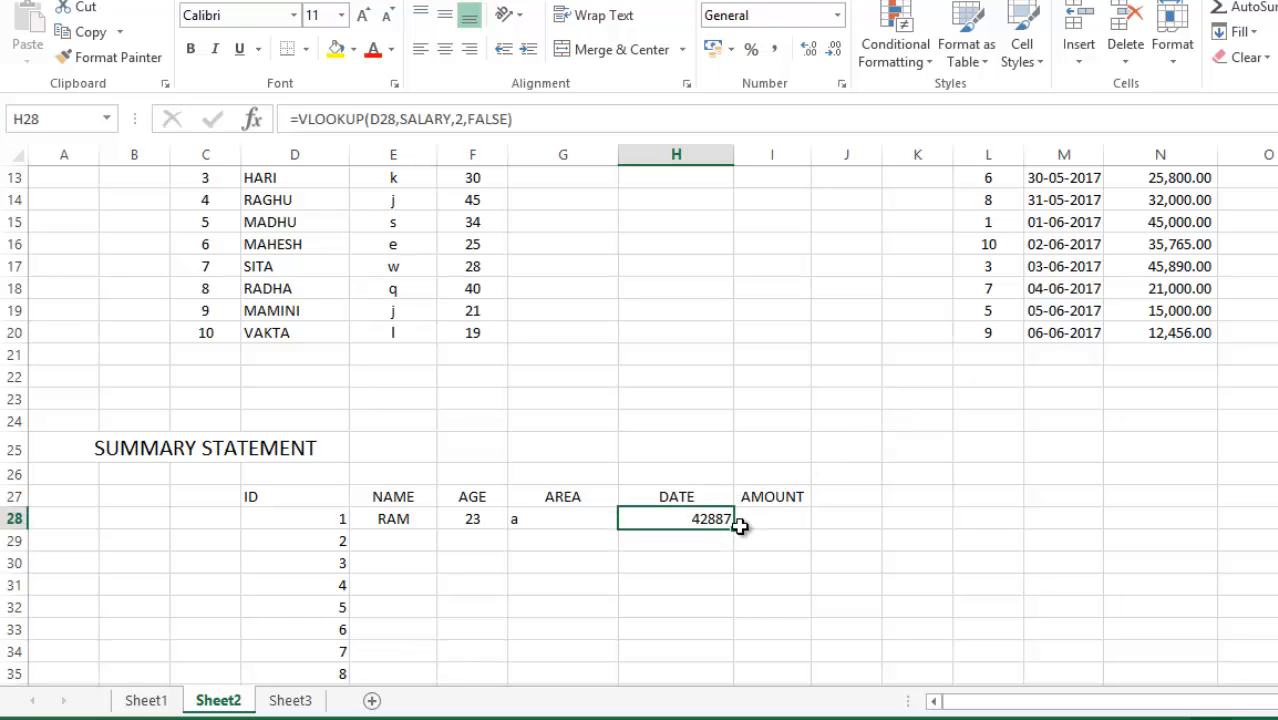
right_click(677, 522)
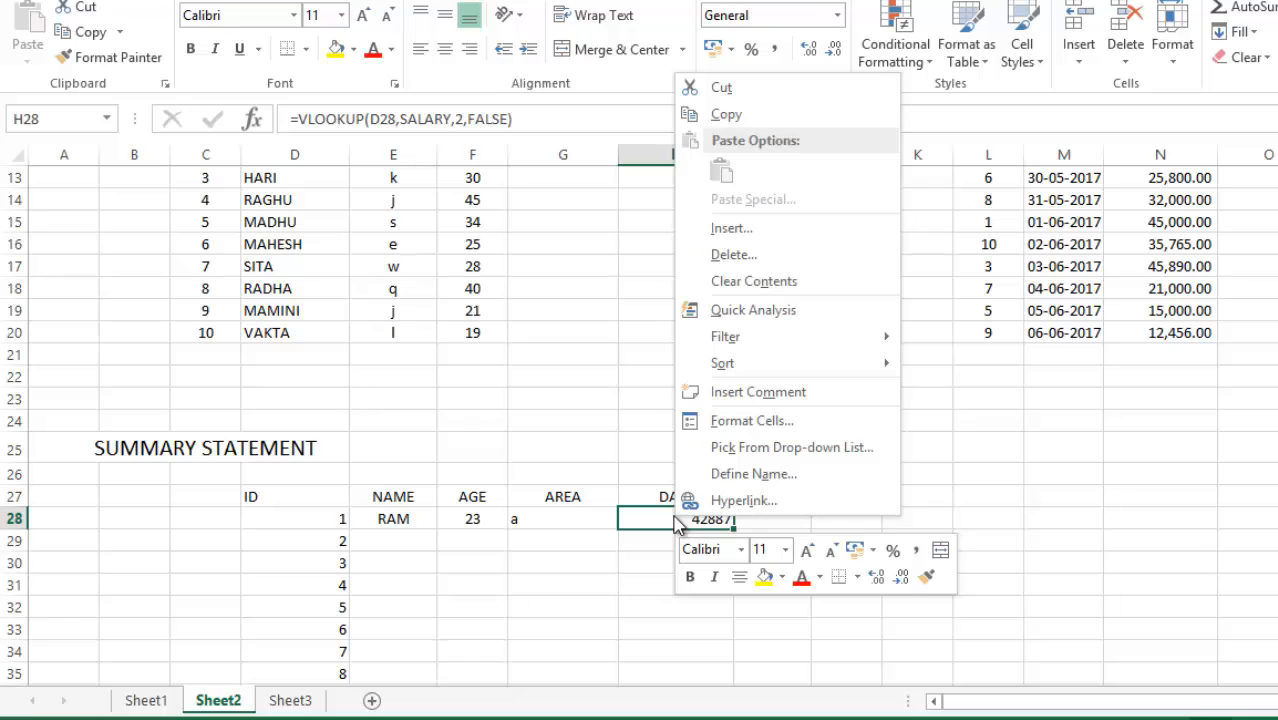
left_click(737, 431)
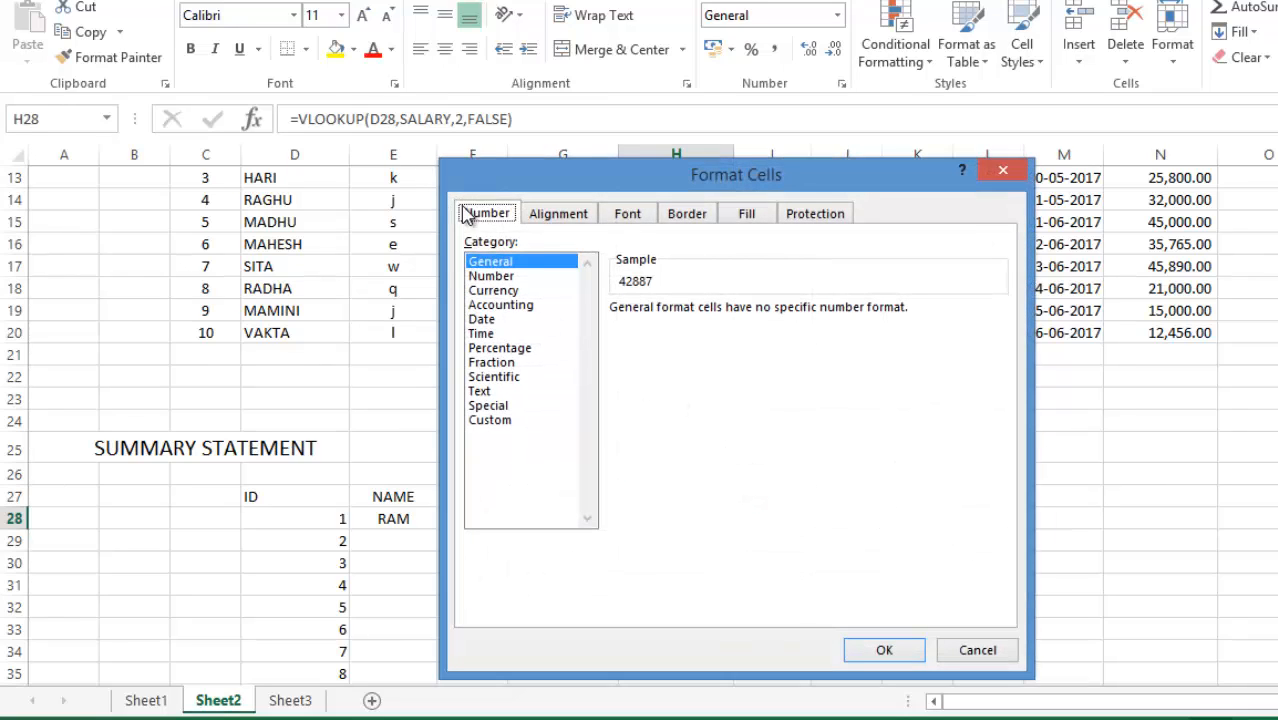
left_click(490, 320)
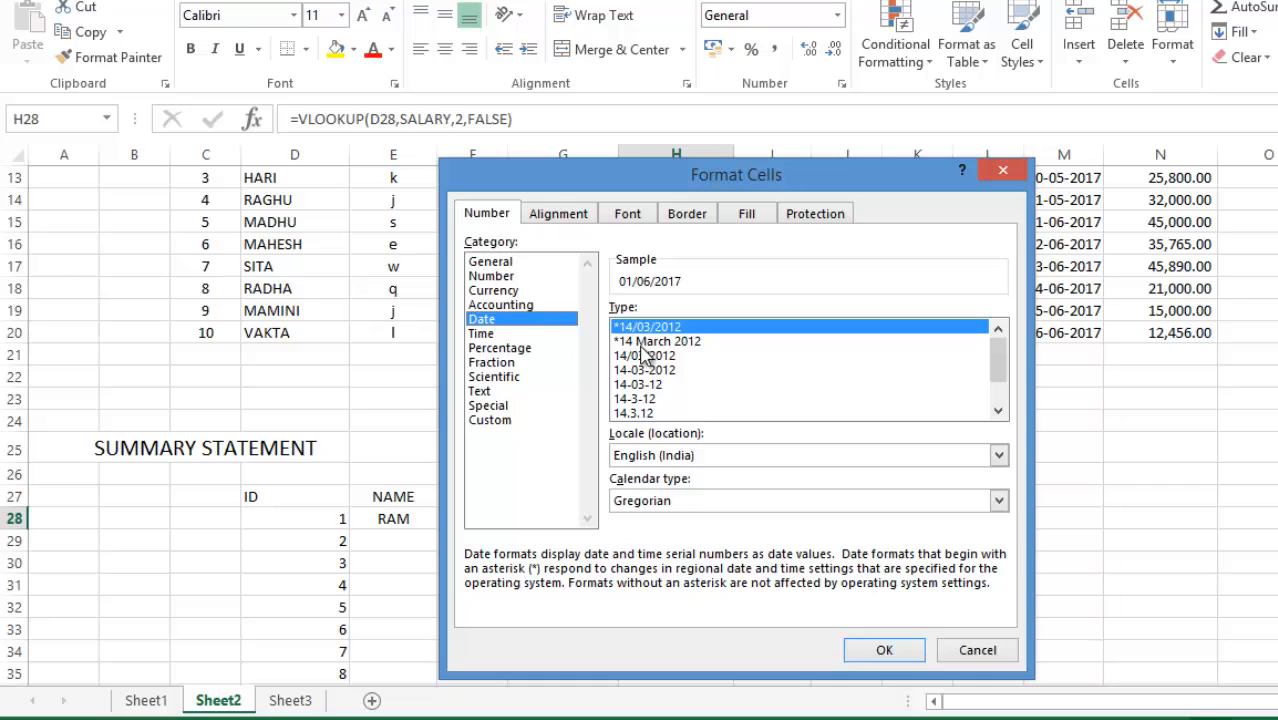
left_click(655, 371)
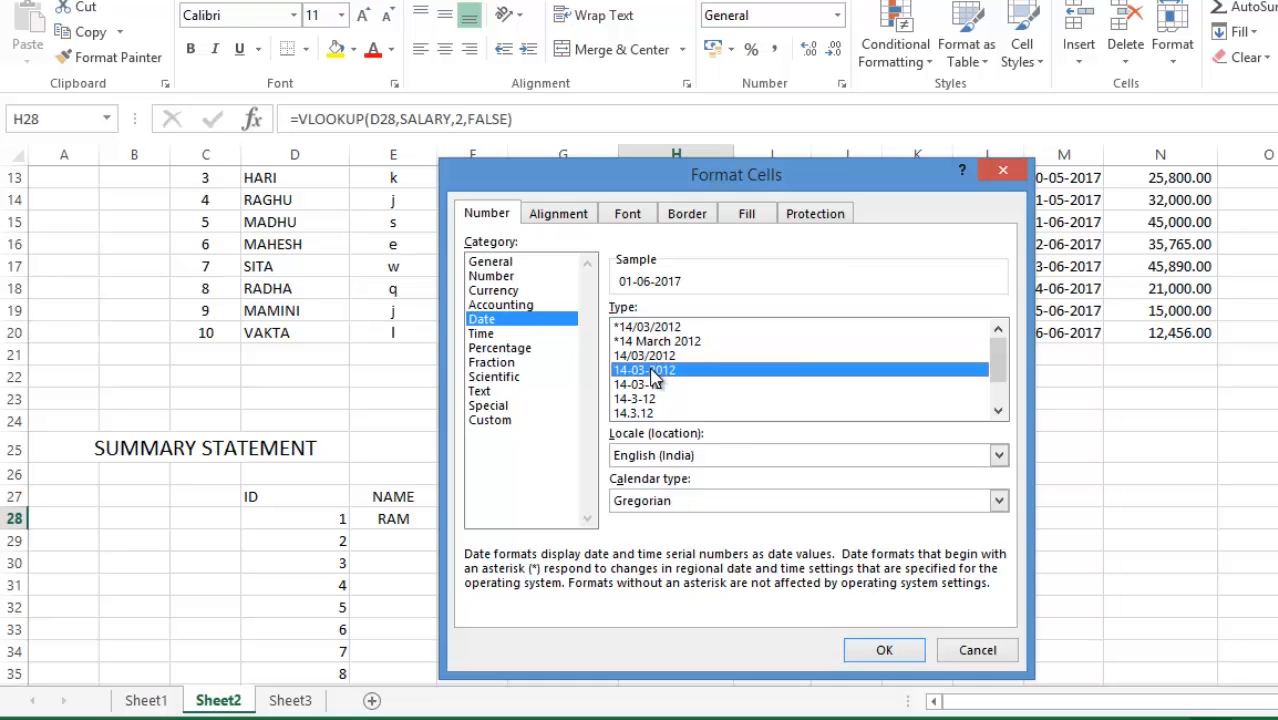
left_click(887, 649)
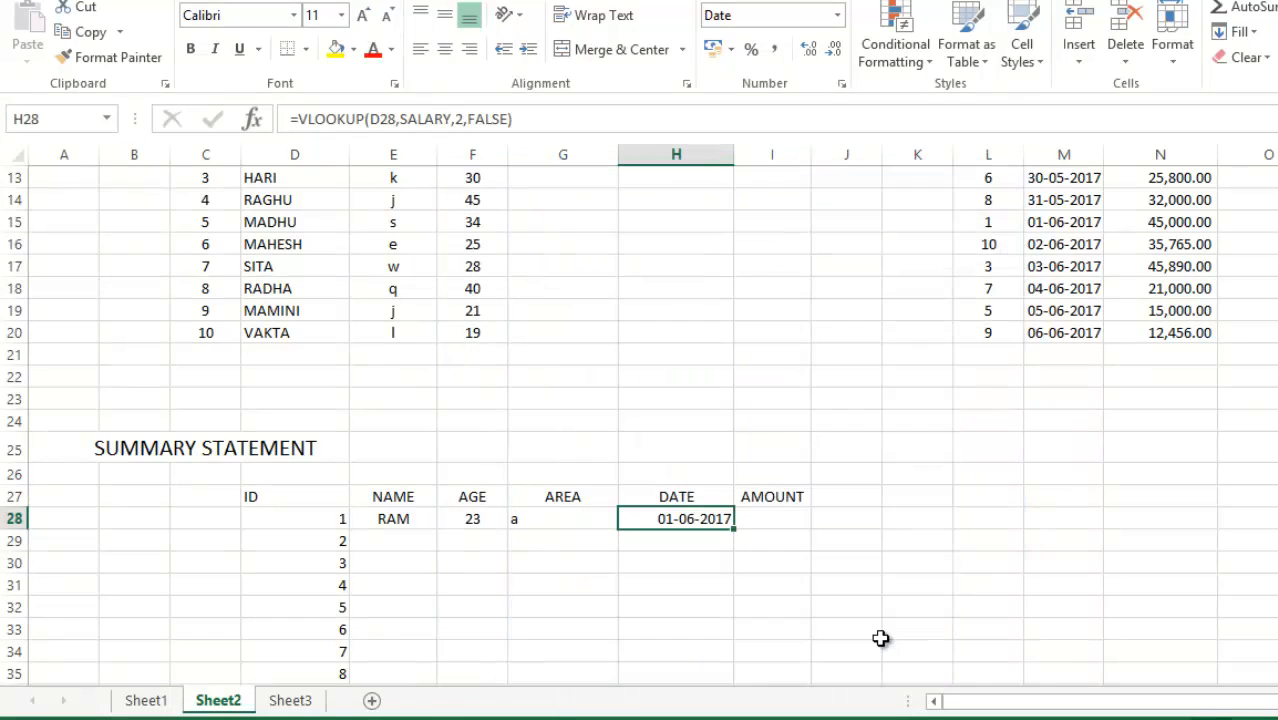
Step: Begin a VLOOKUP formula in I28 under AMOUNT, with the ID in D28 as lookup value
left_click(783, 520)
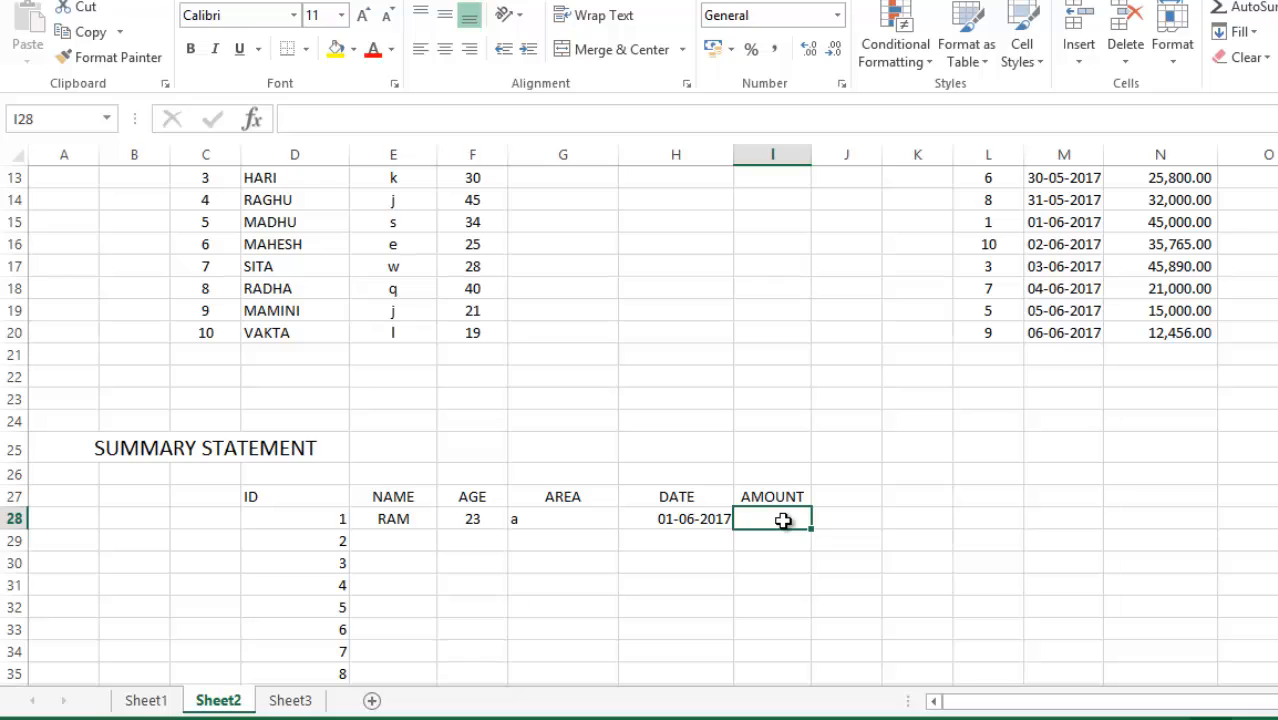
type("=")
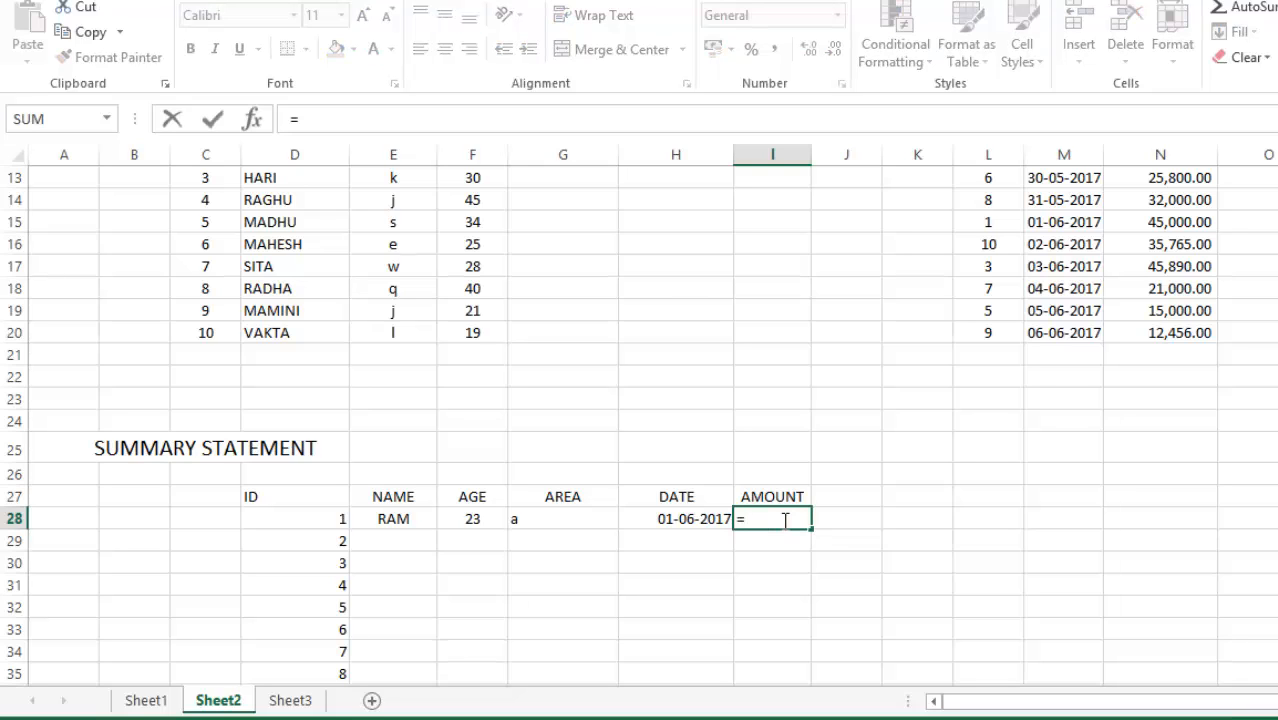
type("VL")
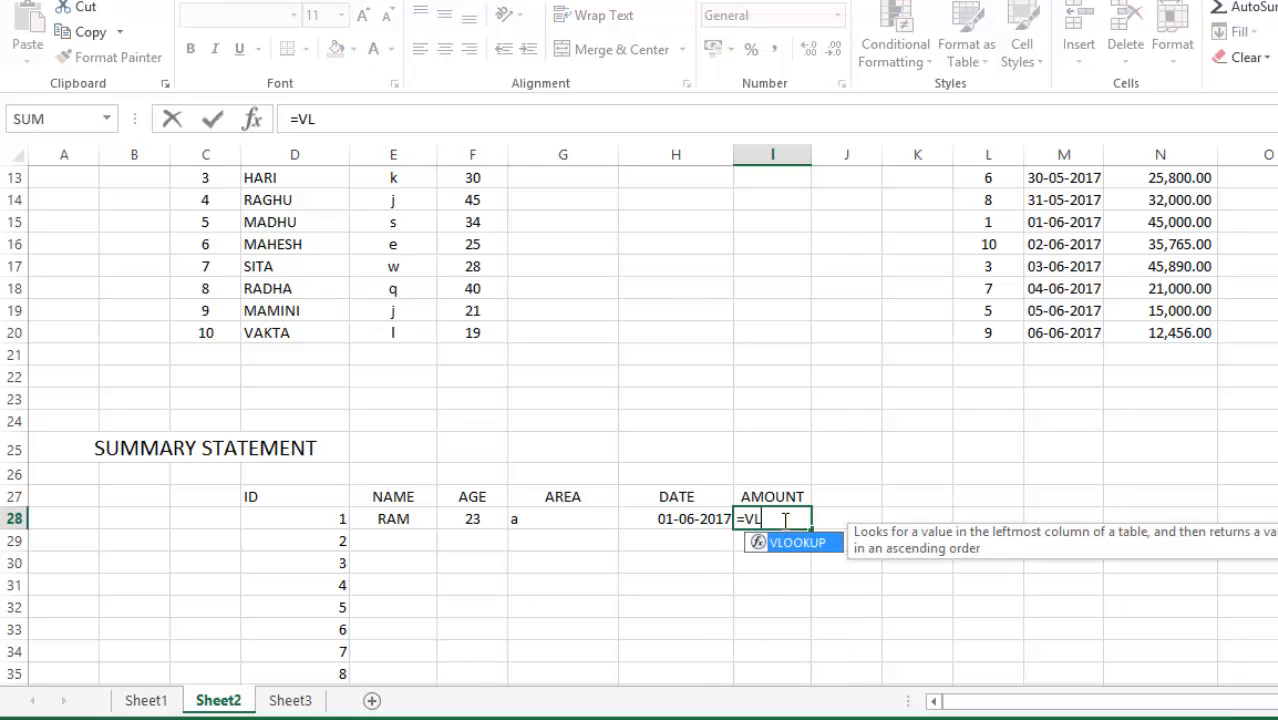
type("OOF")
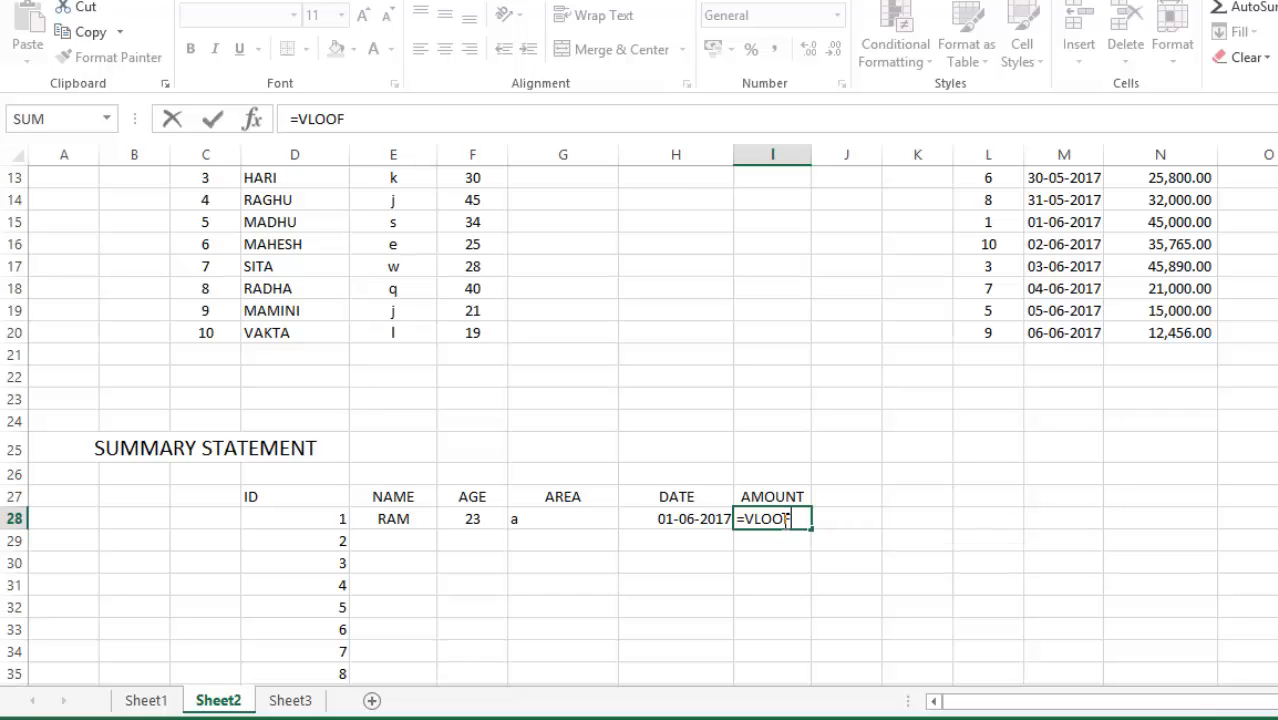
key("BackSpace")
type("K")
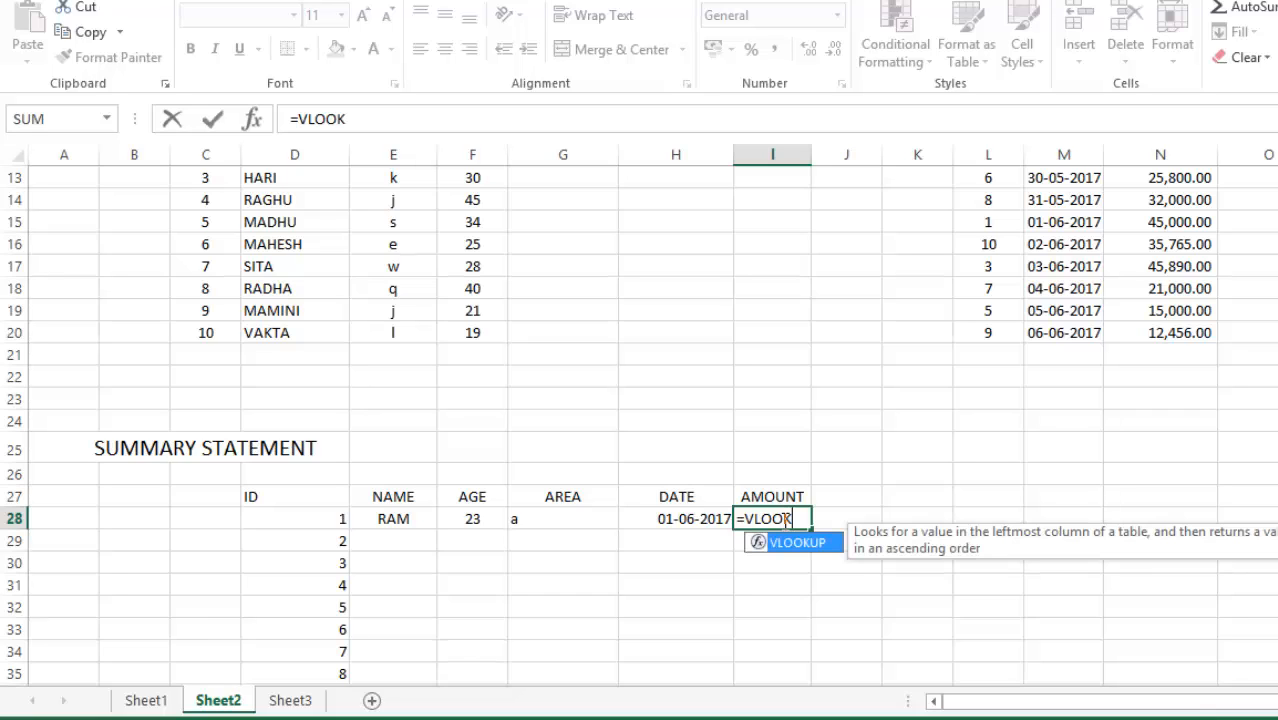
type("UP(")
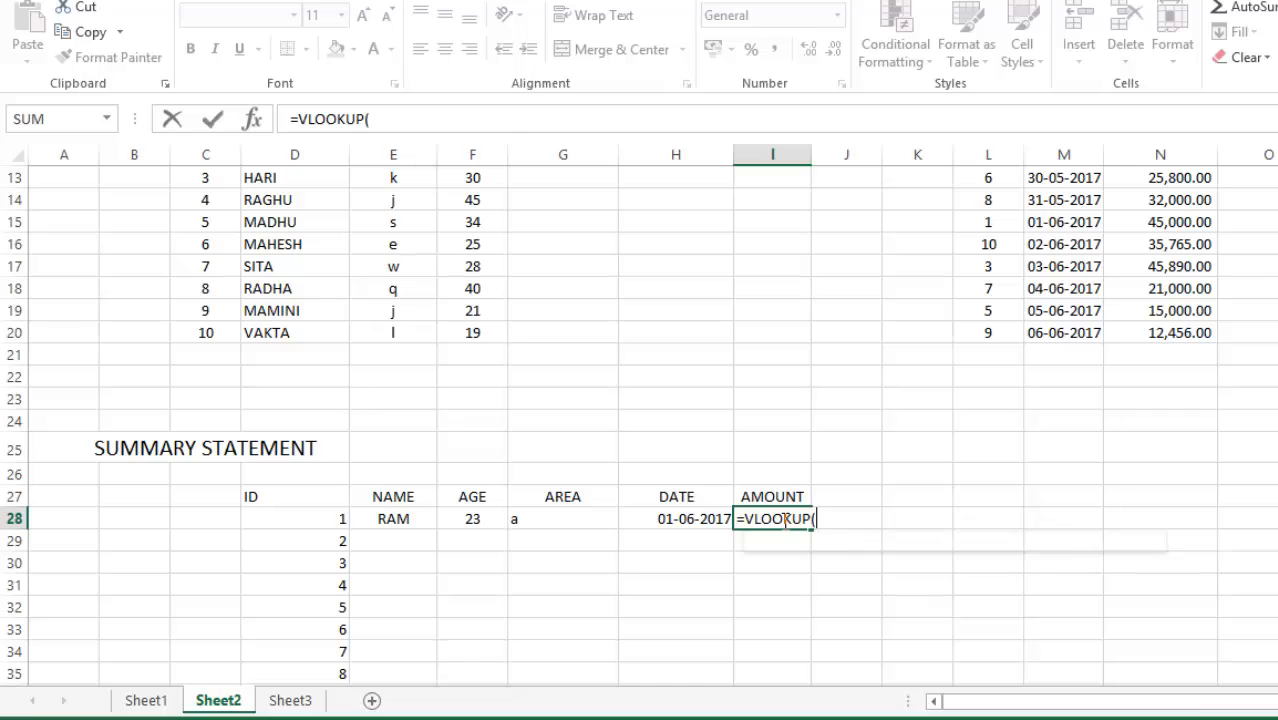
left_click(321, 516)
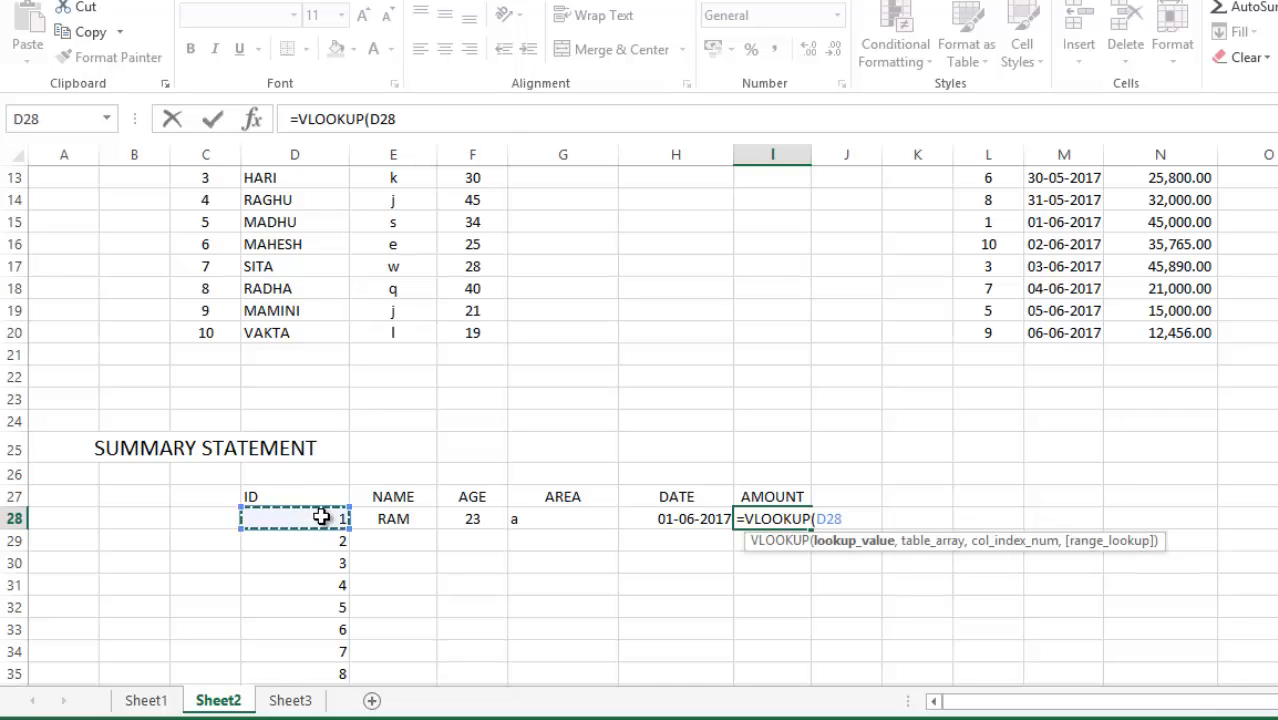
type(",")
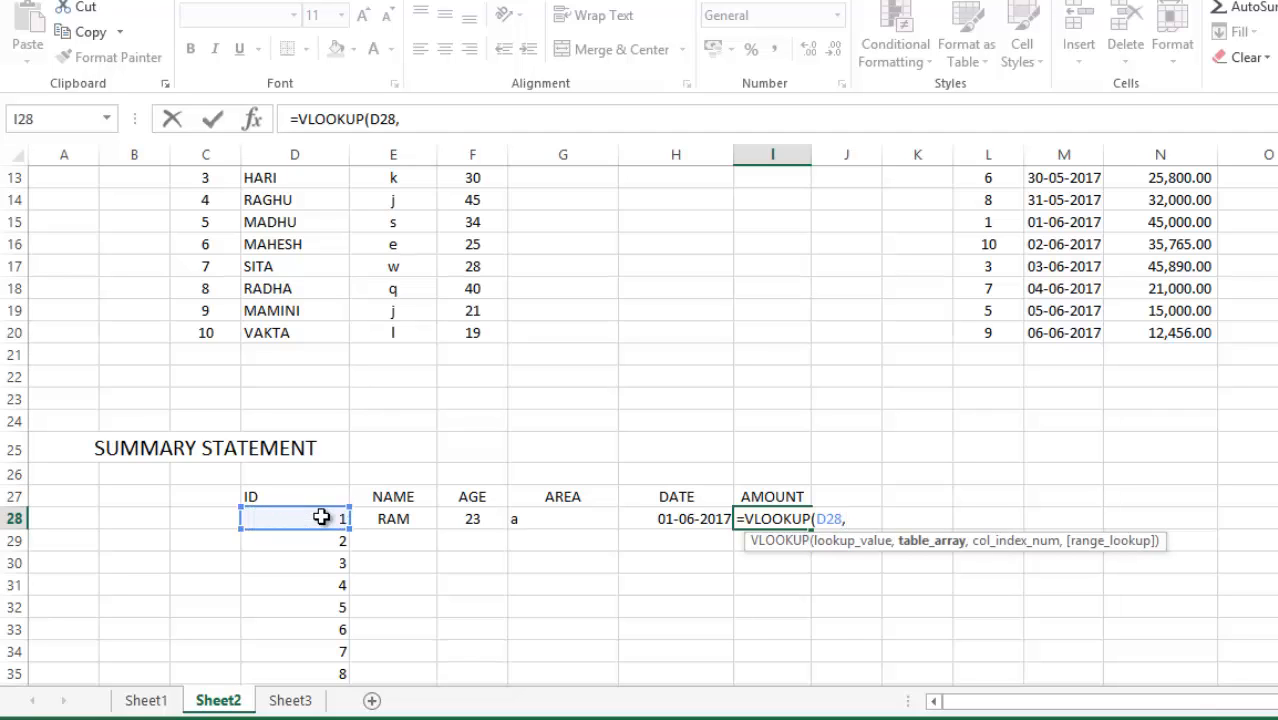
Step: Complete the VLOOKUP formula in I28 with table array SALARY, column index 3 and FALSE for an exact match
type("SALA")
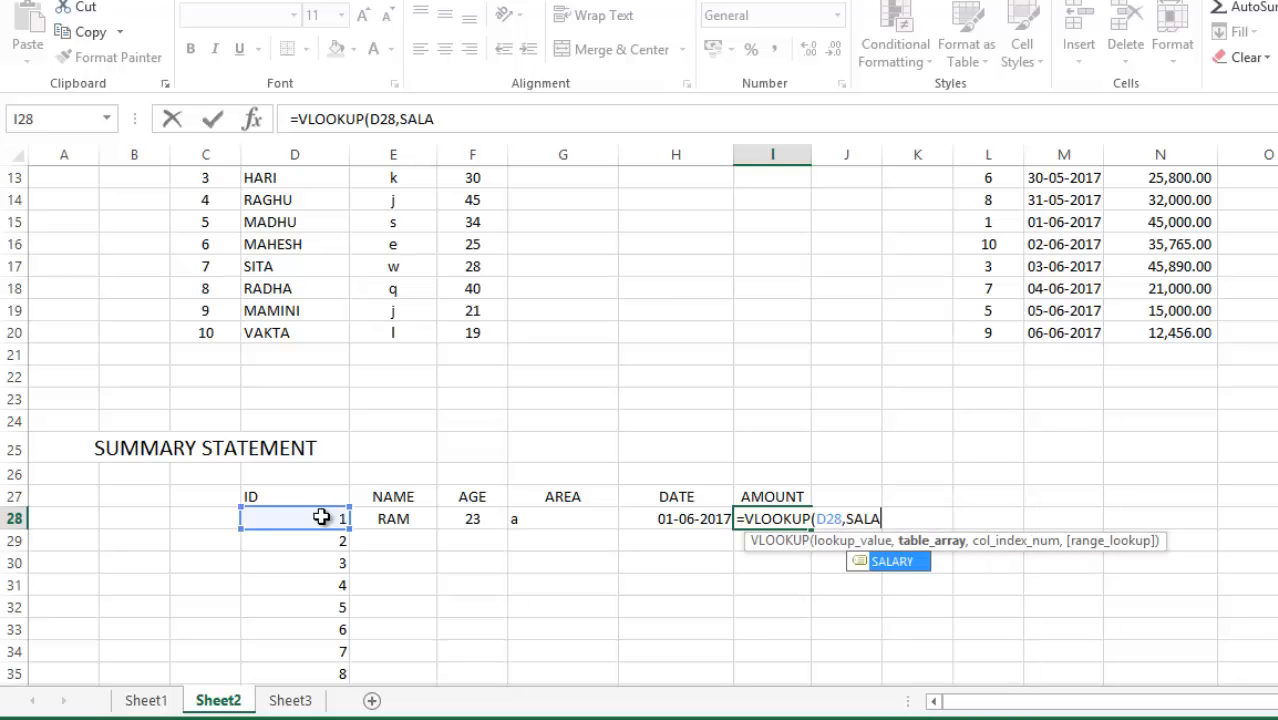
type("RY")
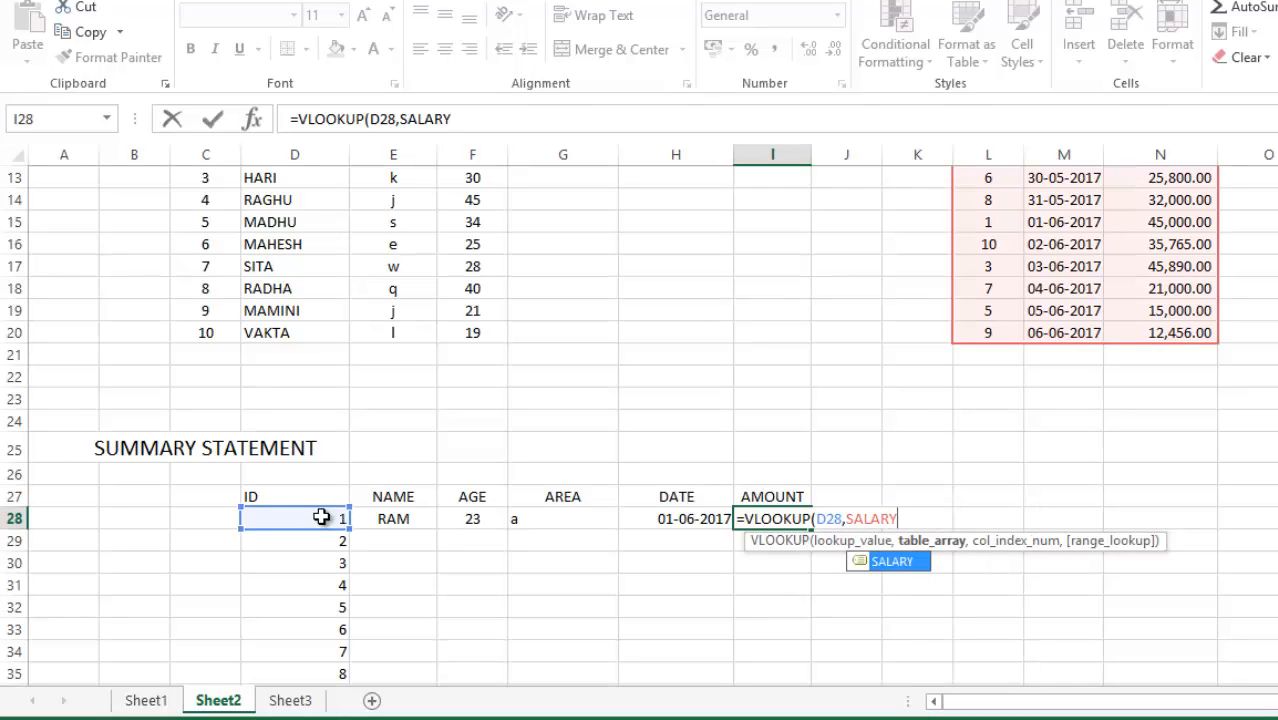
type(",")
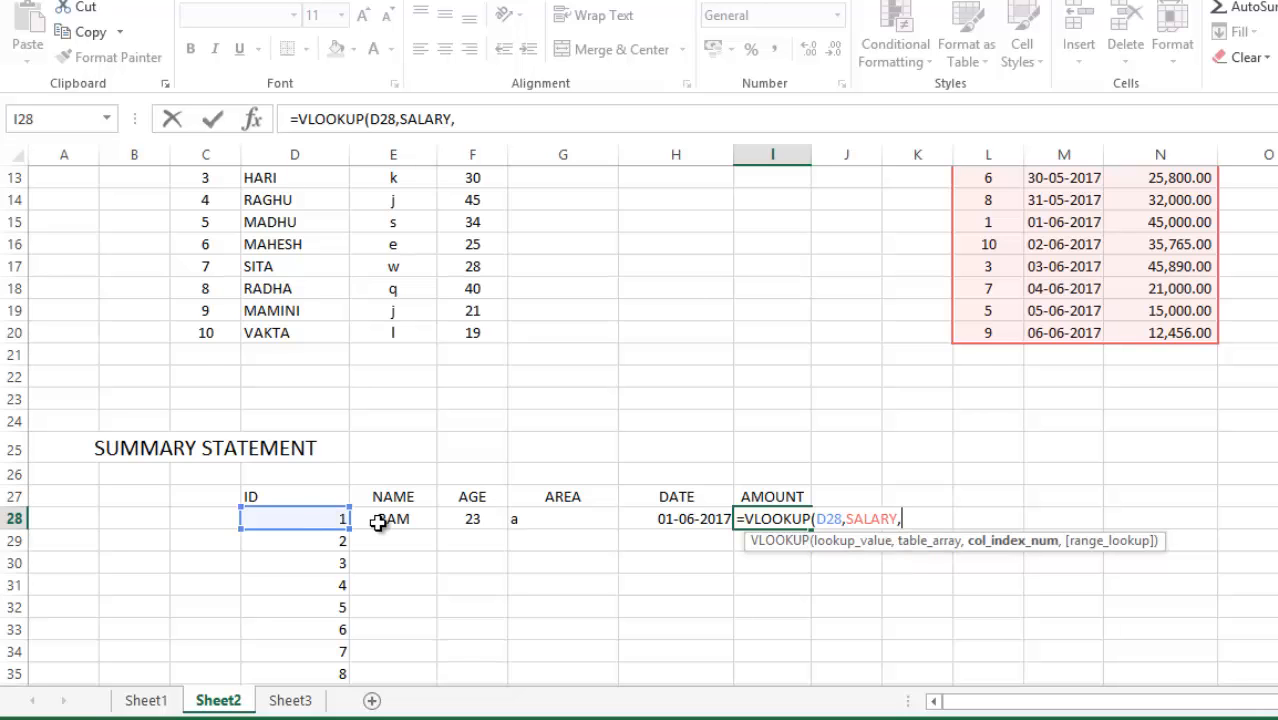
scroll(380, 522, "up", 2)
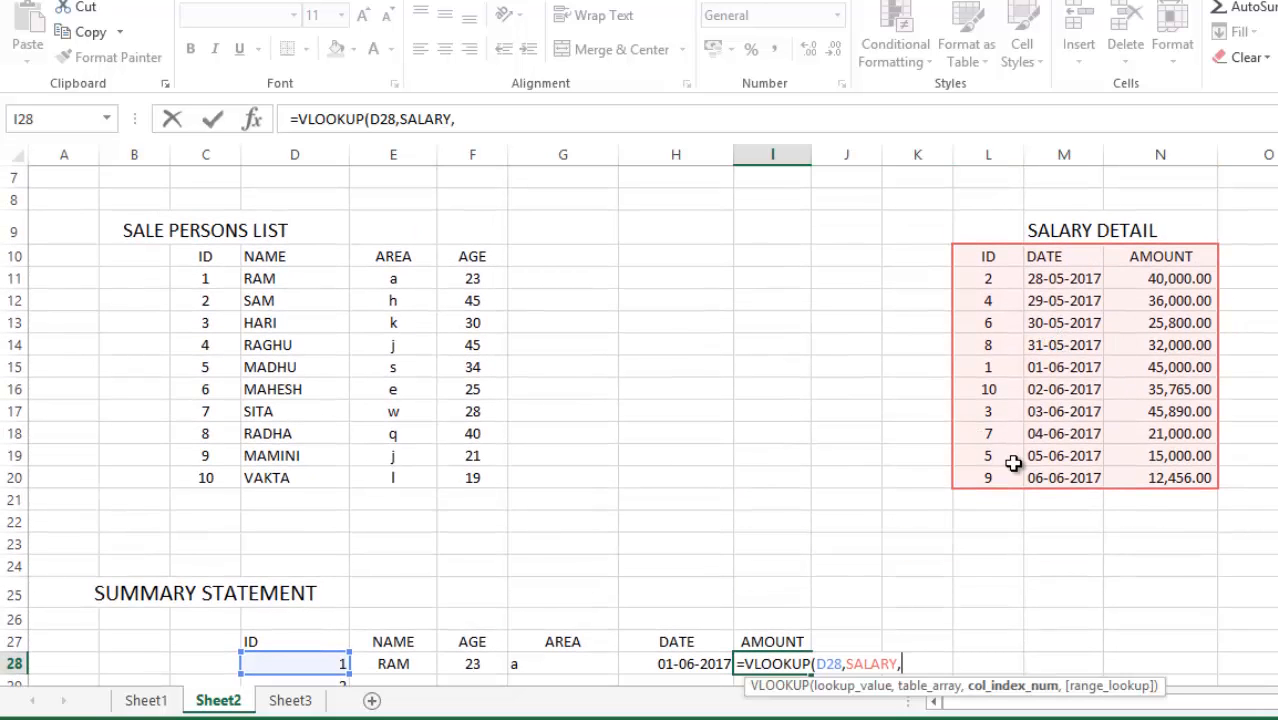
scroll(1004, 474, "down", 2)
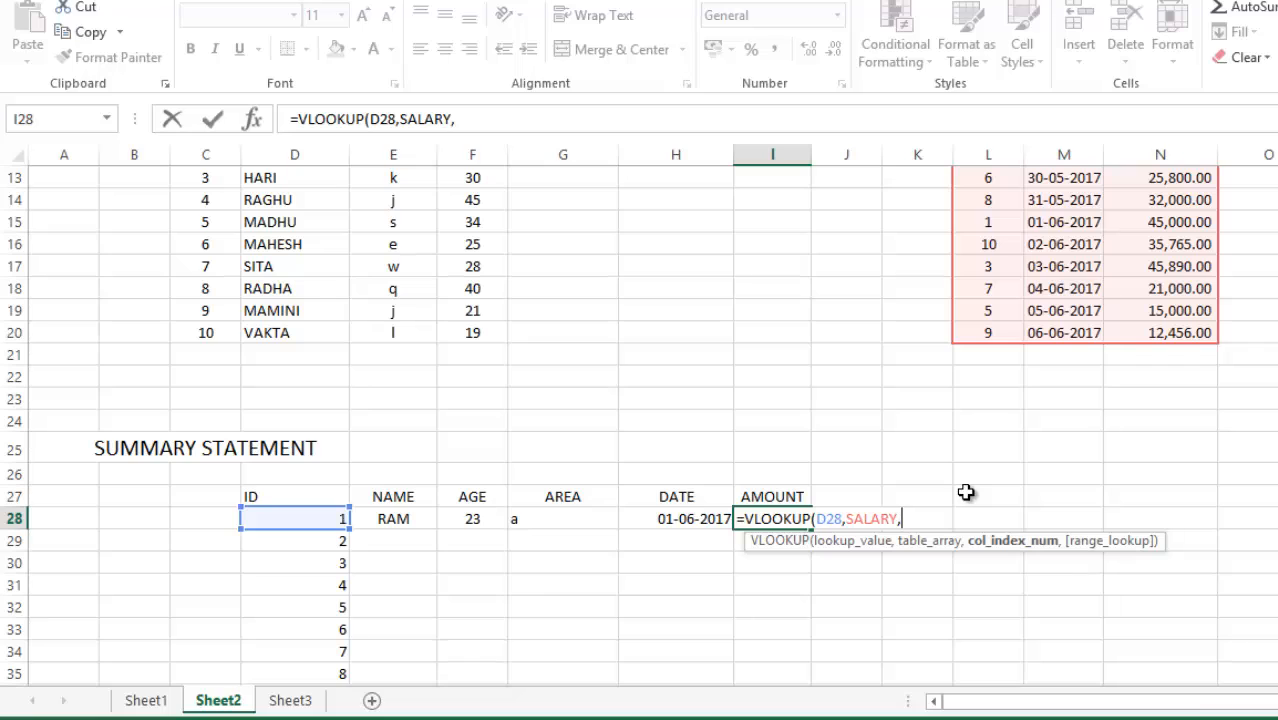
type("3,")
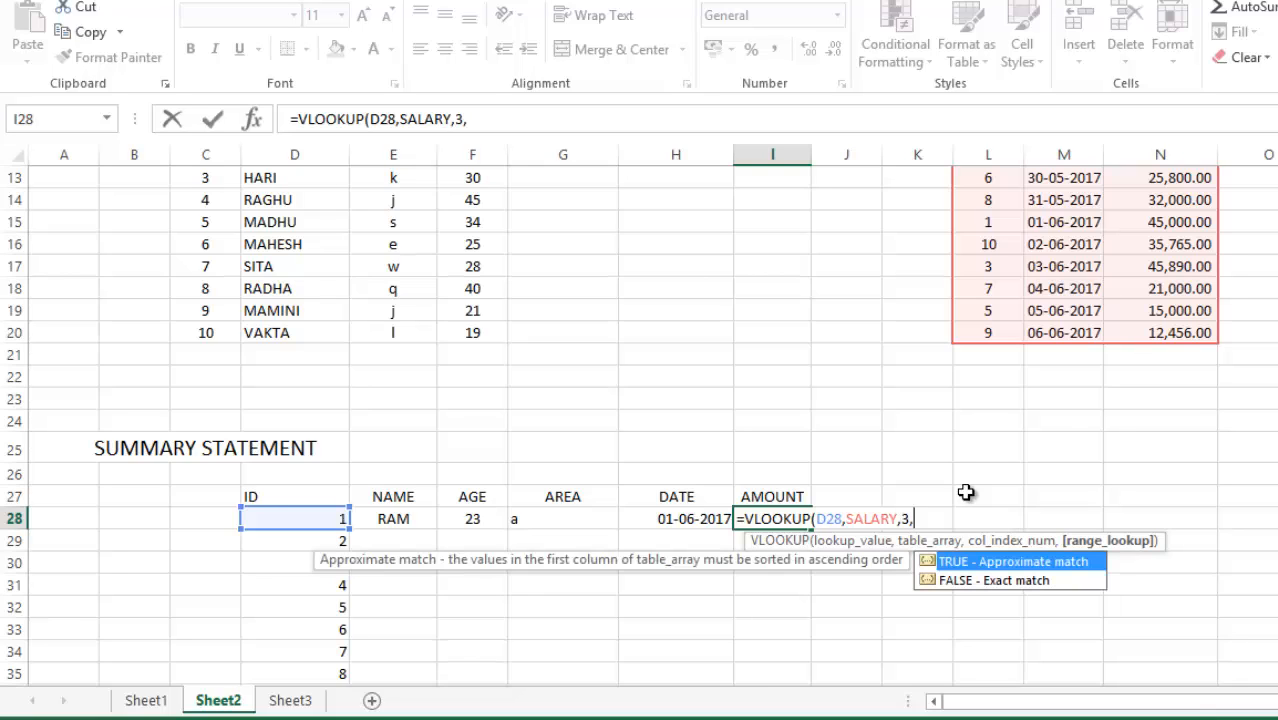
type("FALSE)")
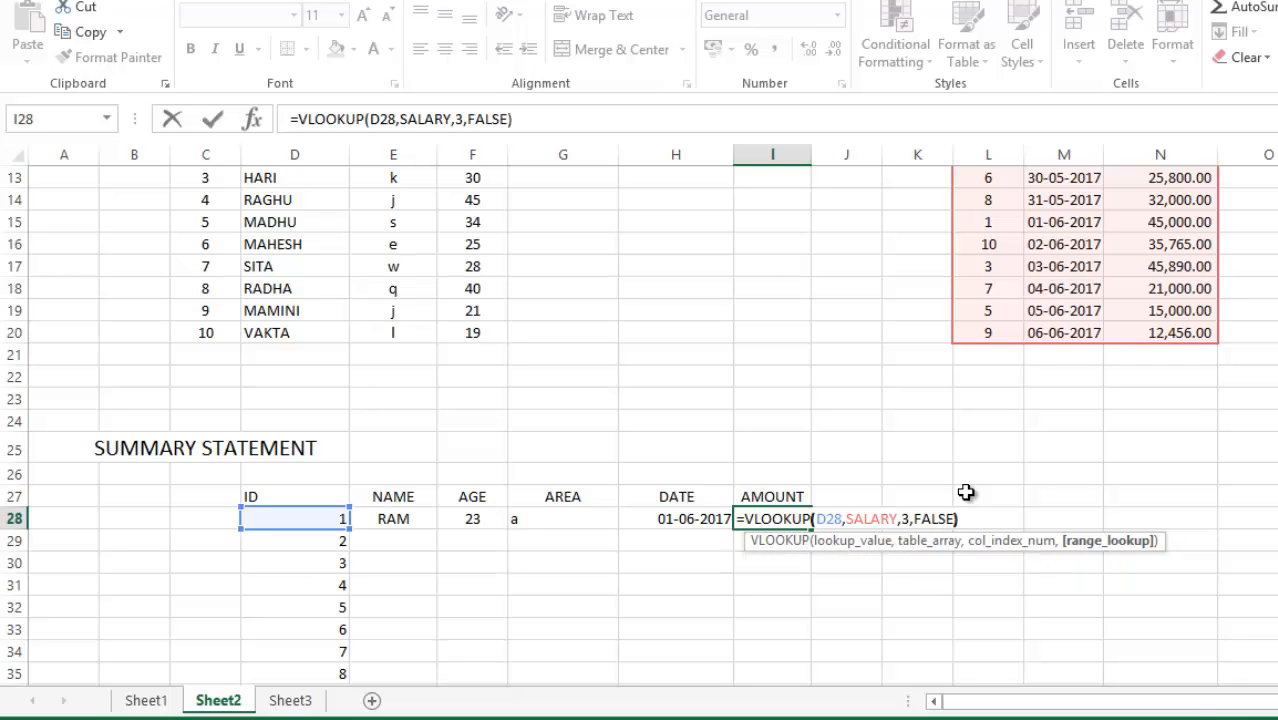
key("Return")
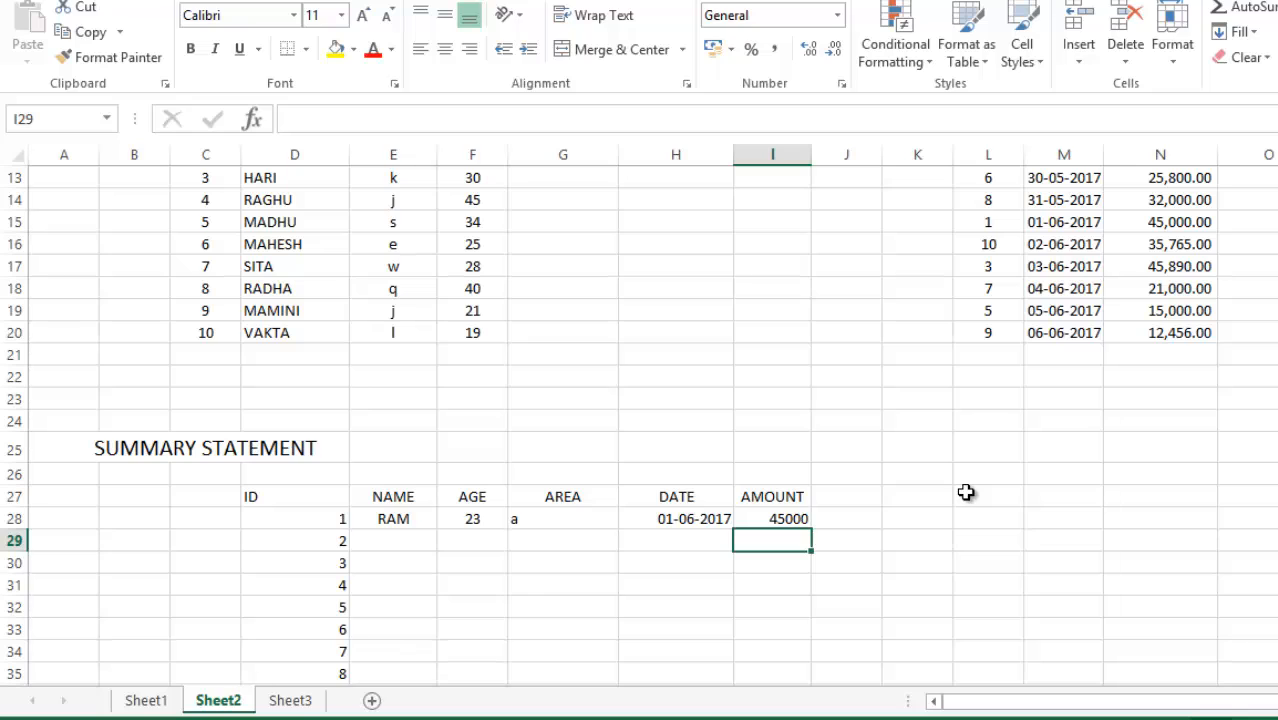
Step: Look through the VLOOKUP formulas across row 28 of the summary statement, ending on the NAME cell E28
key("Up")
key("Left")
key("Left")
key("Left")
key("Left")
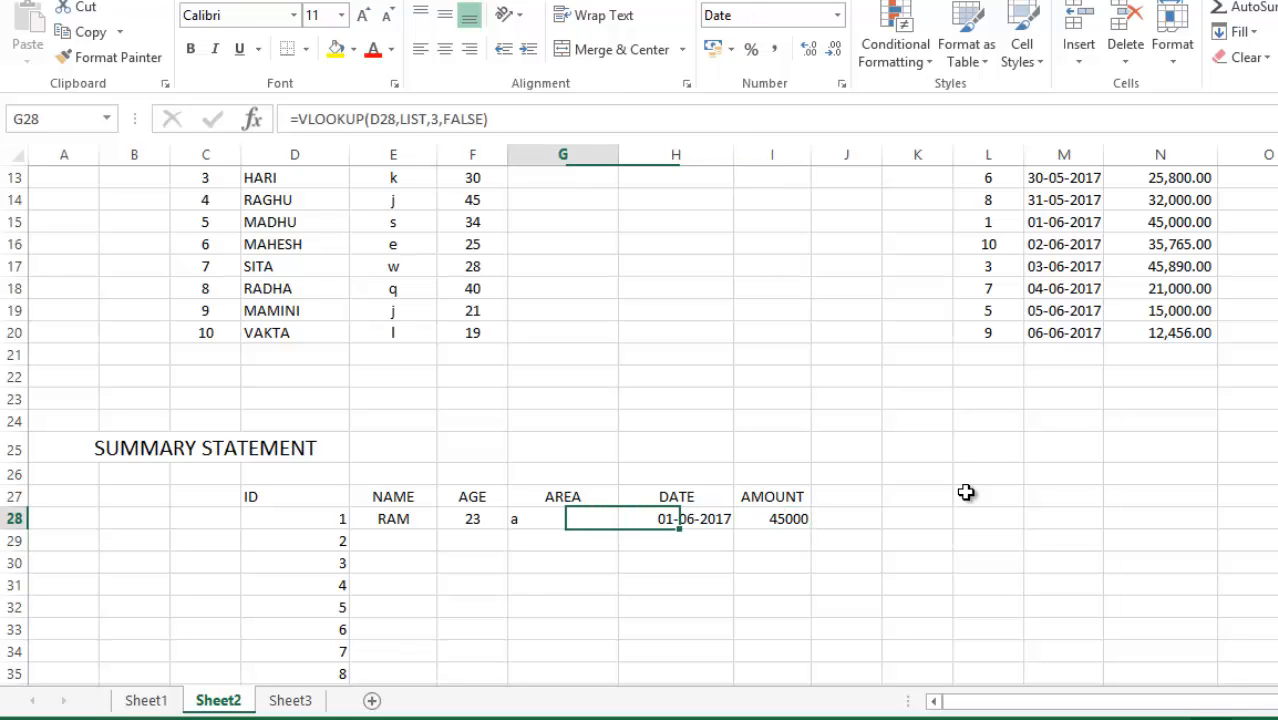
key("Right")
key("Right")
key("Right")
key("Right")
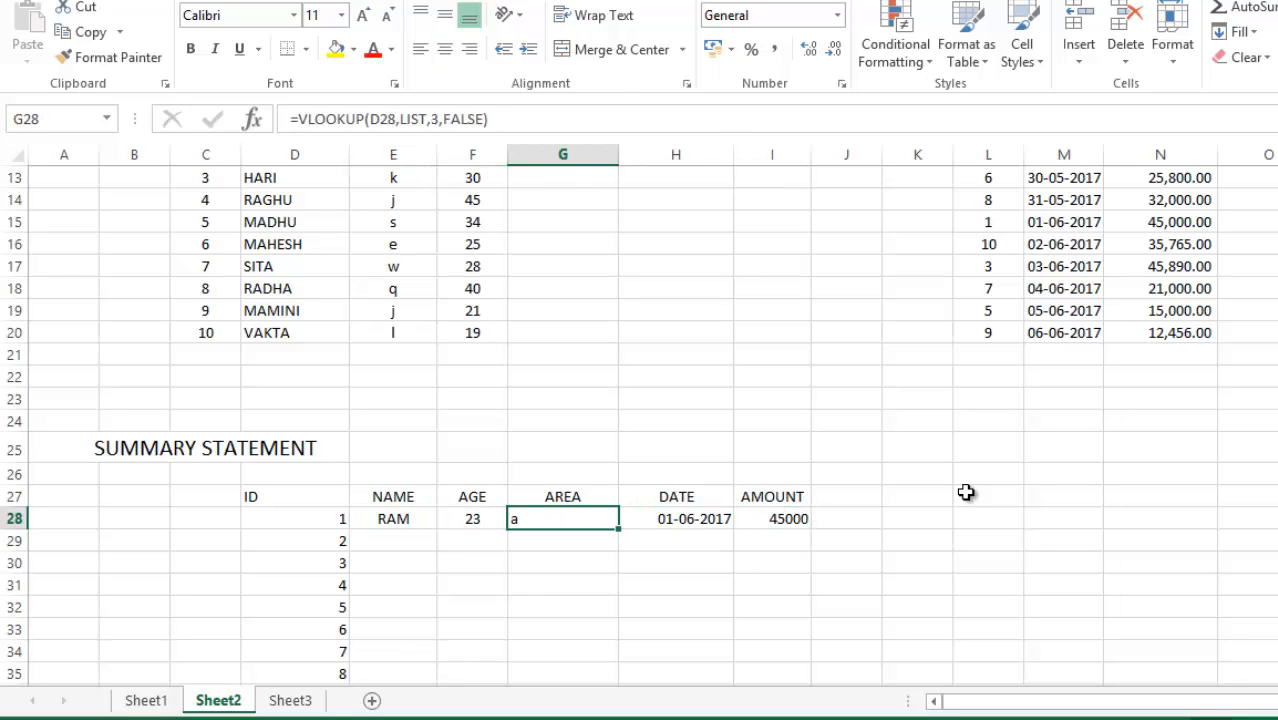
key("Left")
key("Left")
key("Left")
key("Left")
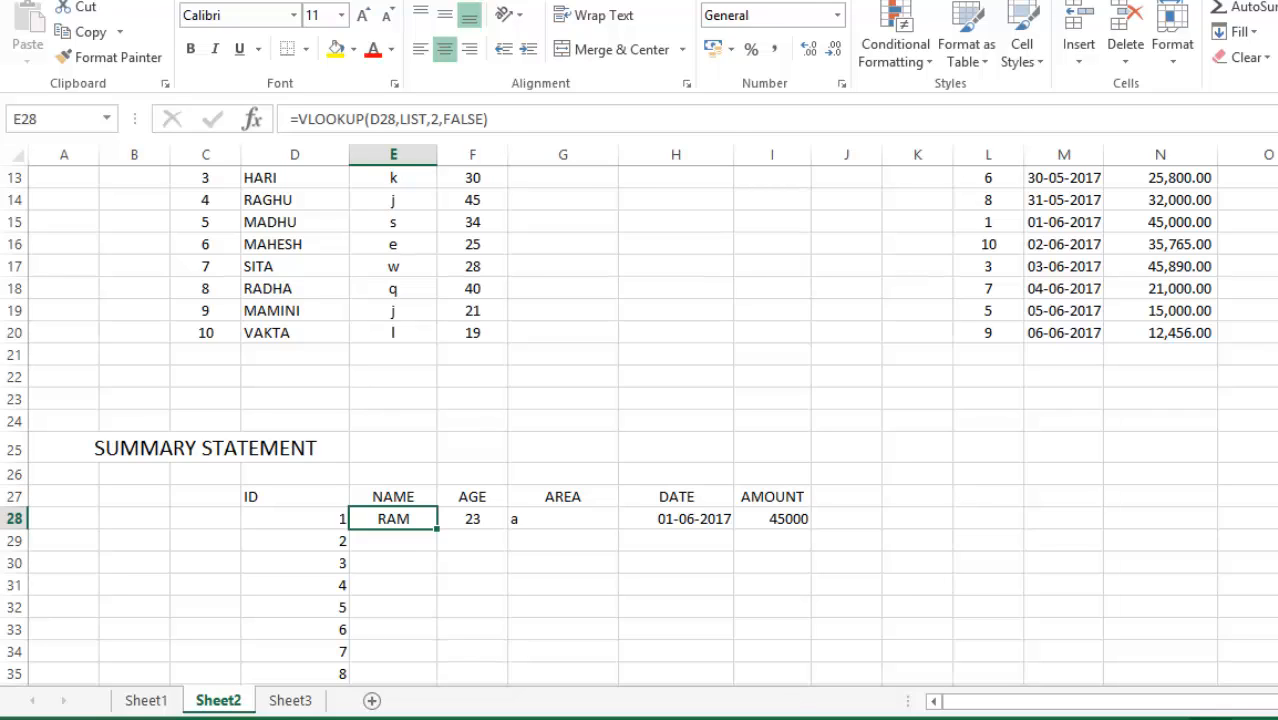
Step: Fill the row 28 formulas from NAME to AMOUNT down through row 37 for IDs 2 to 10
scroll(660, 565, "down", 2)
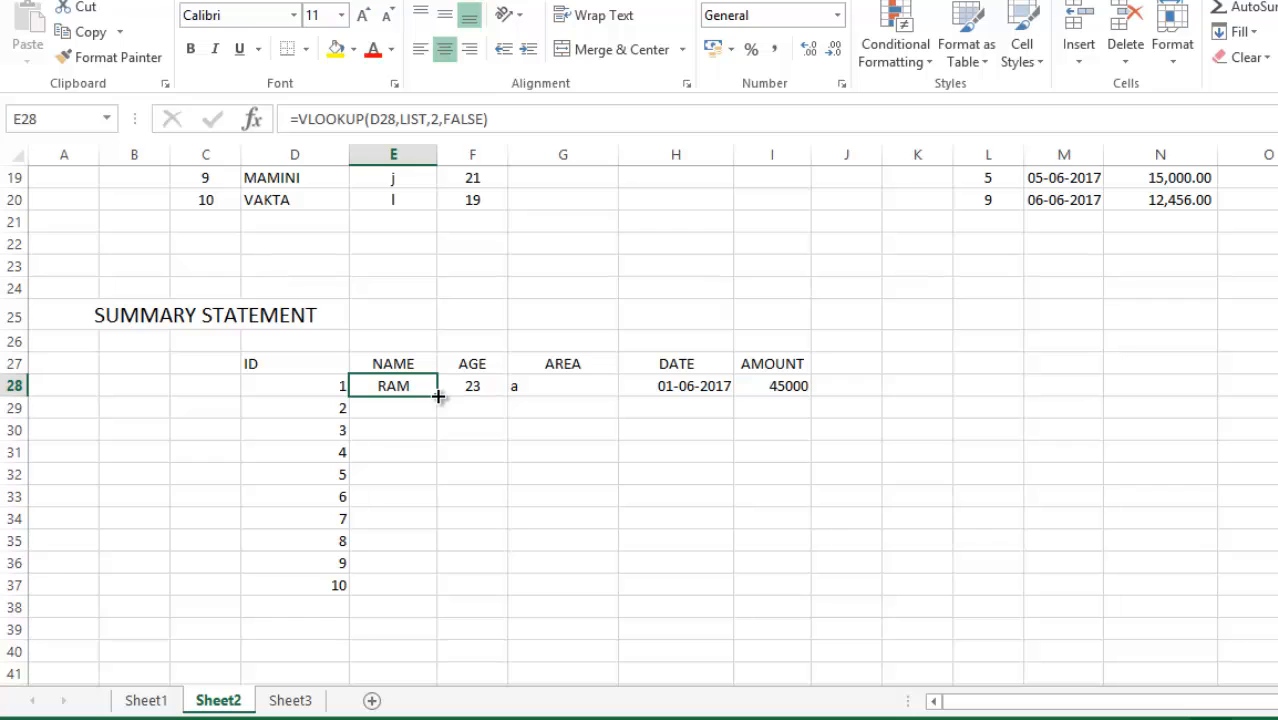
left_click_drag(438, 396, 491, 410)
key("Escape")
left_click_drag(375, 388, 770, 585)
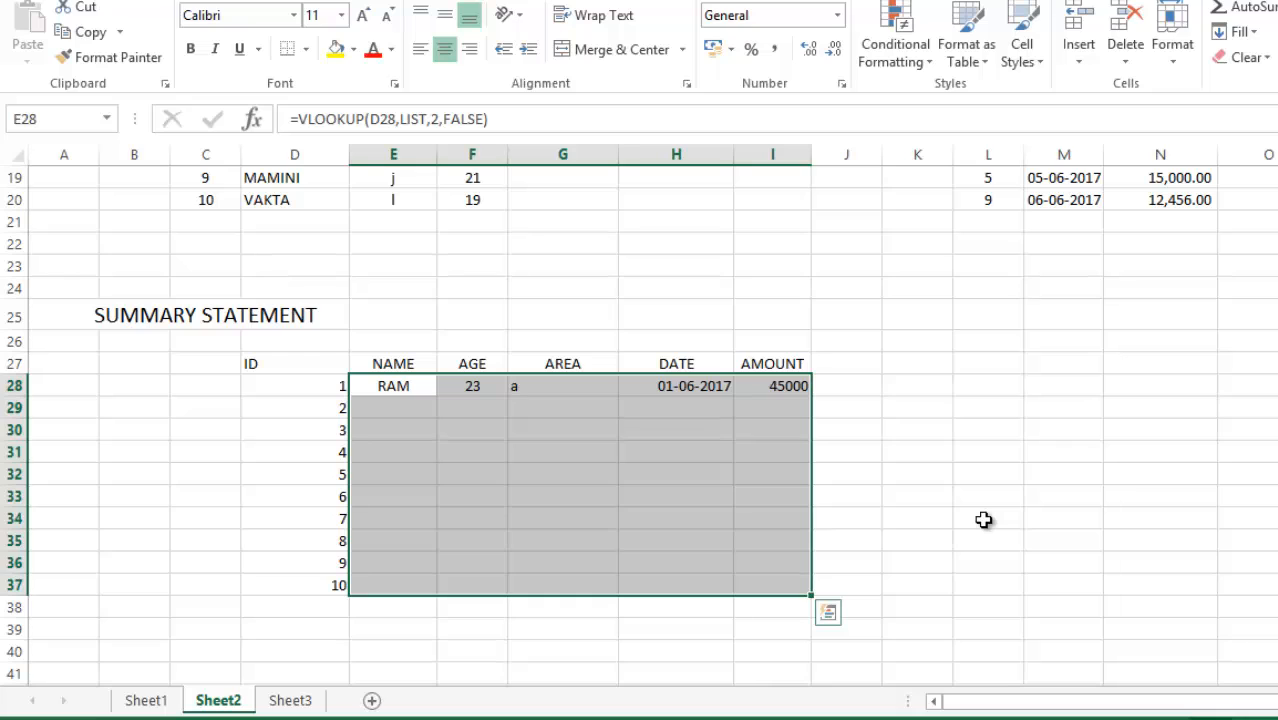
key("ctrl+d")
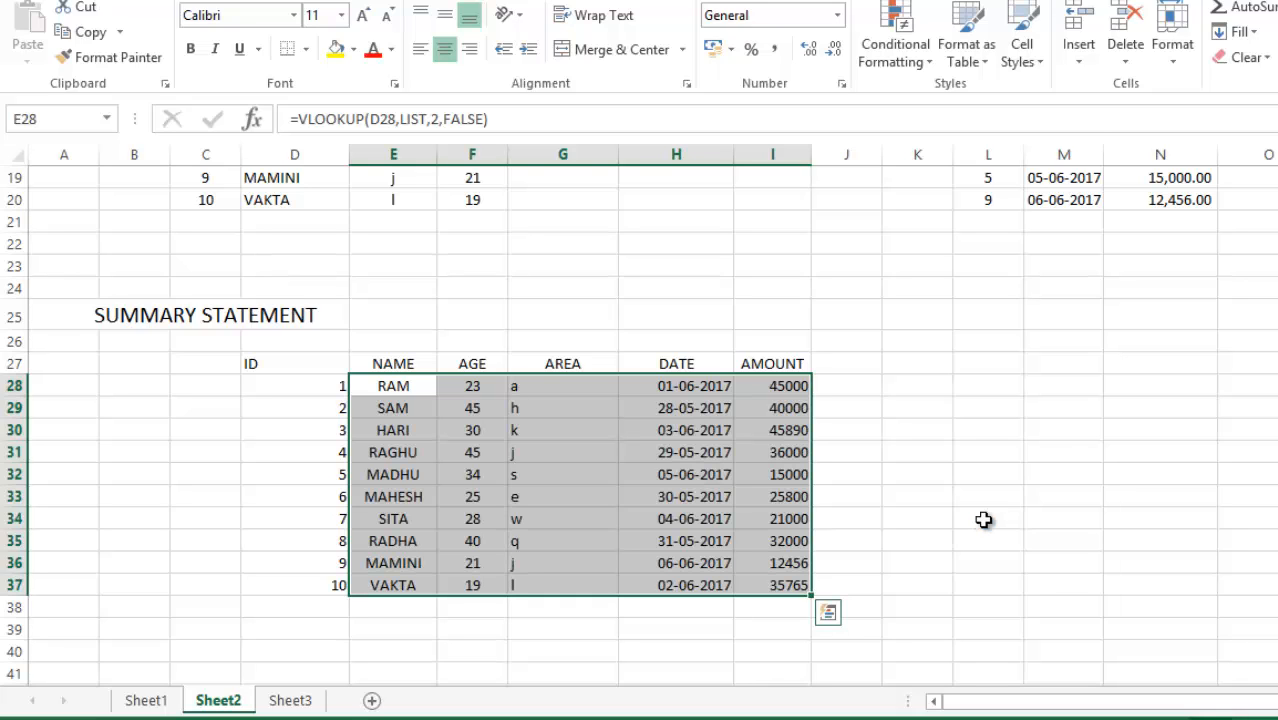
left_click(984, 520)
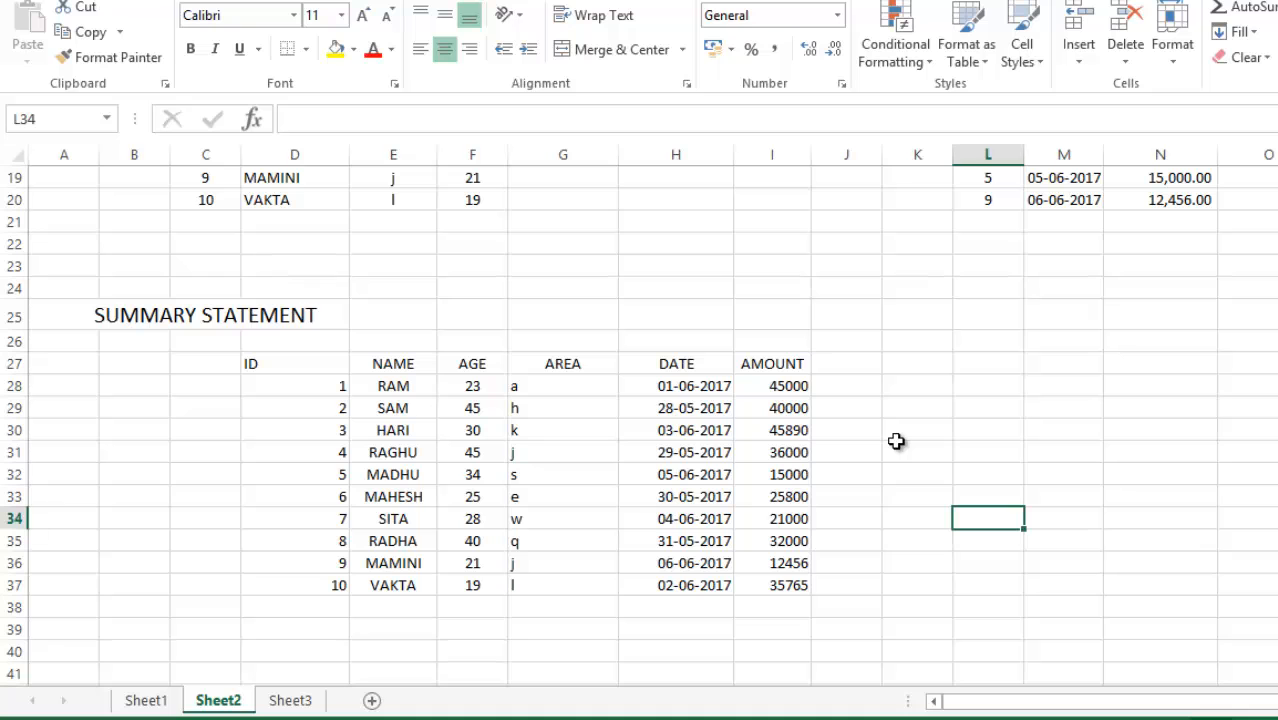
scroll(842, 410, "up", 4)
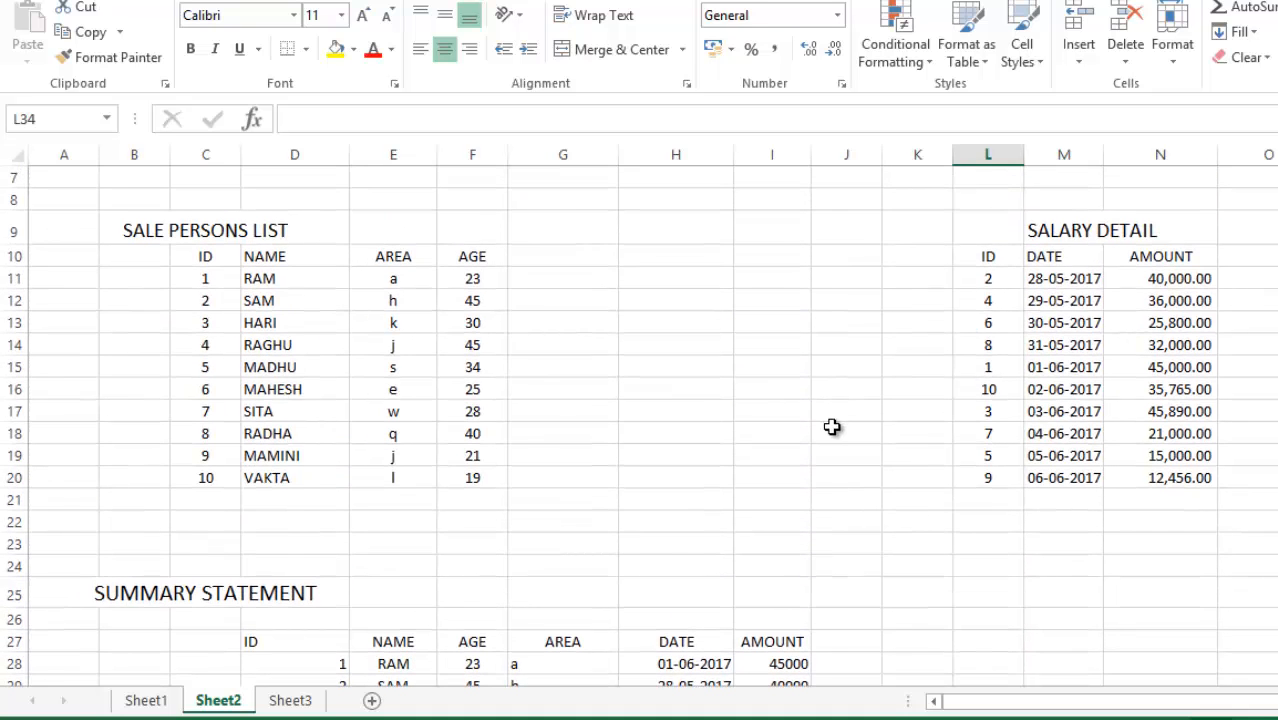
scroll(831, 427, "down", 2)
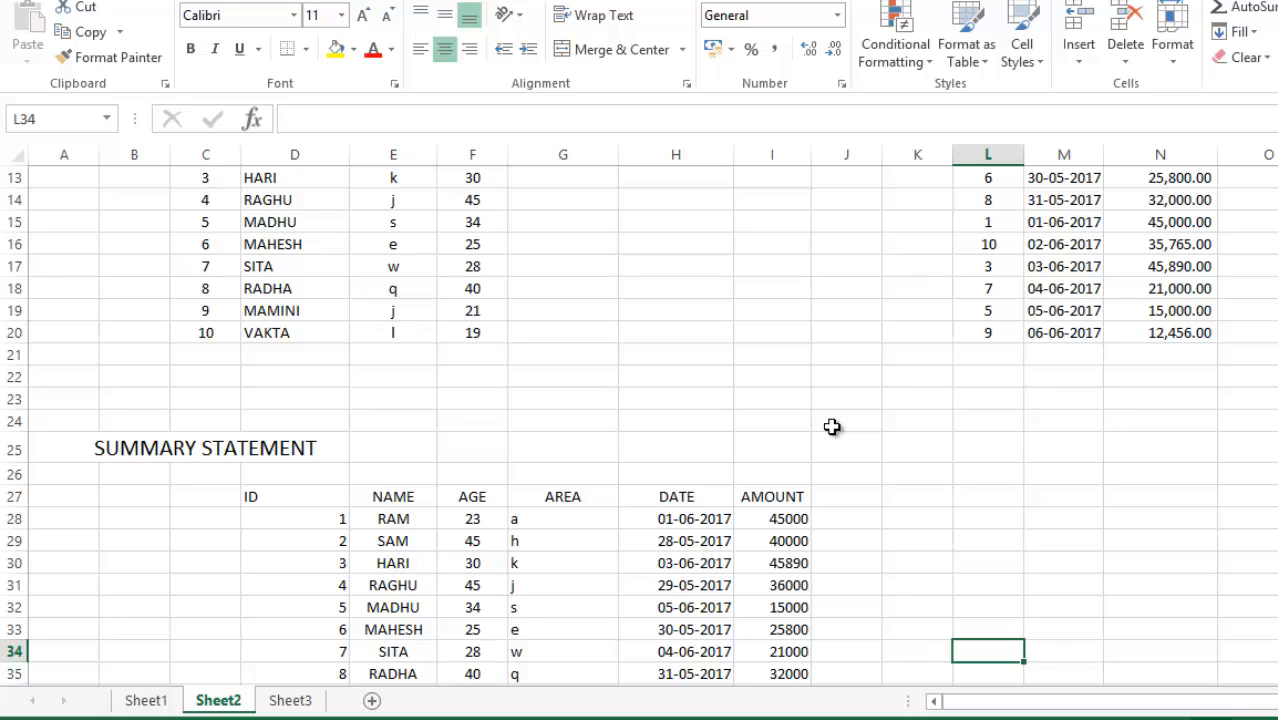
scroll(831, 427, "down", 2)
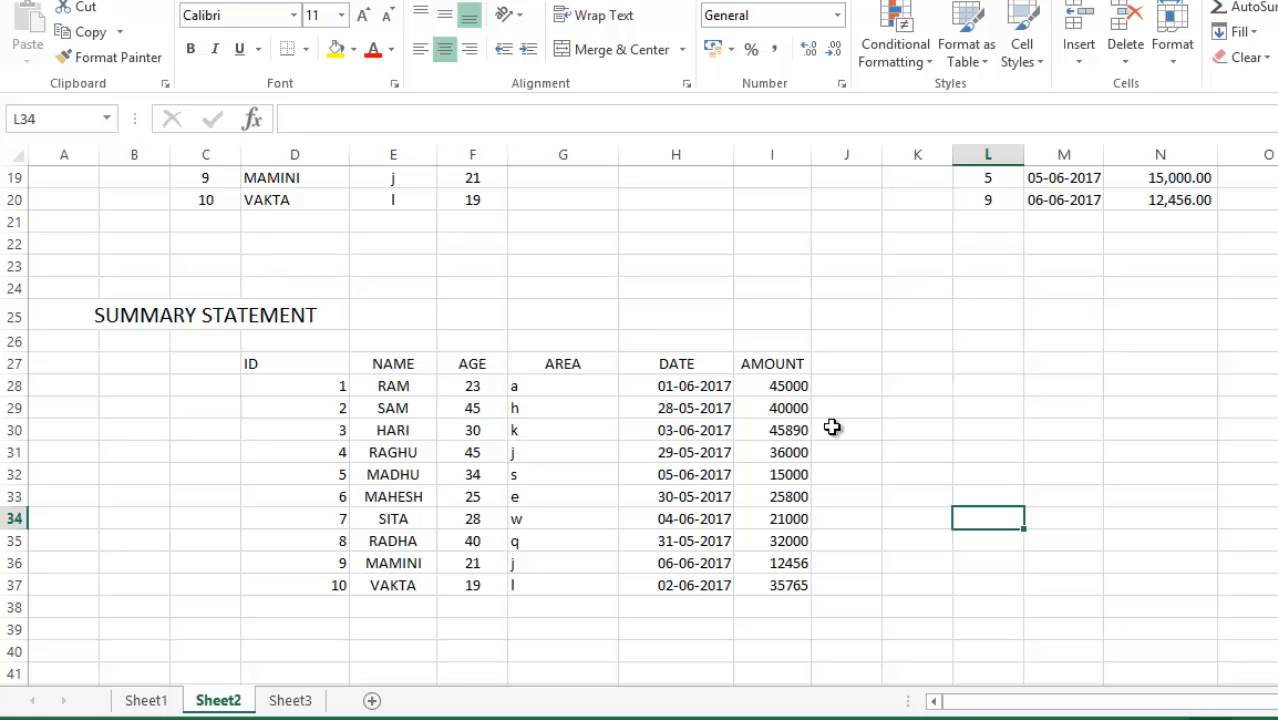
scroll(831, 427, "up", 6)
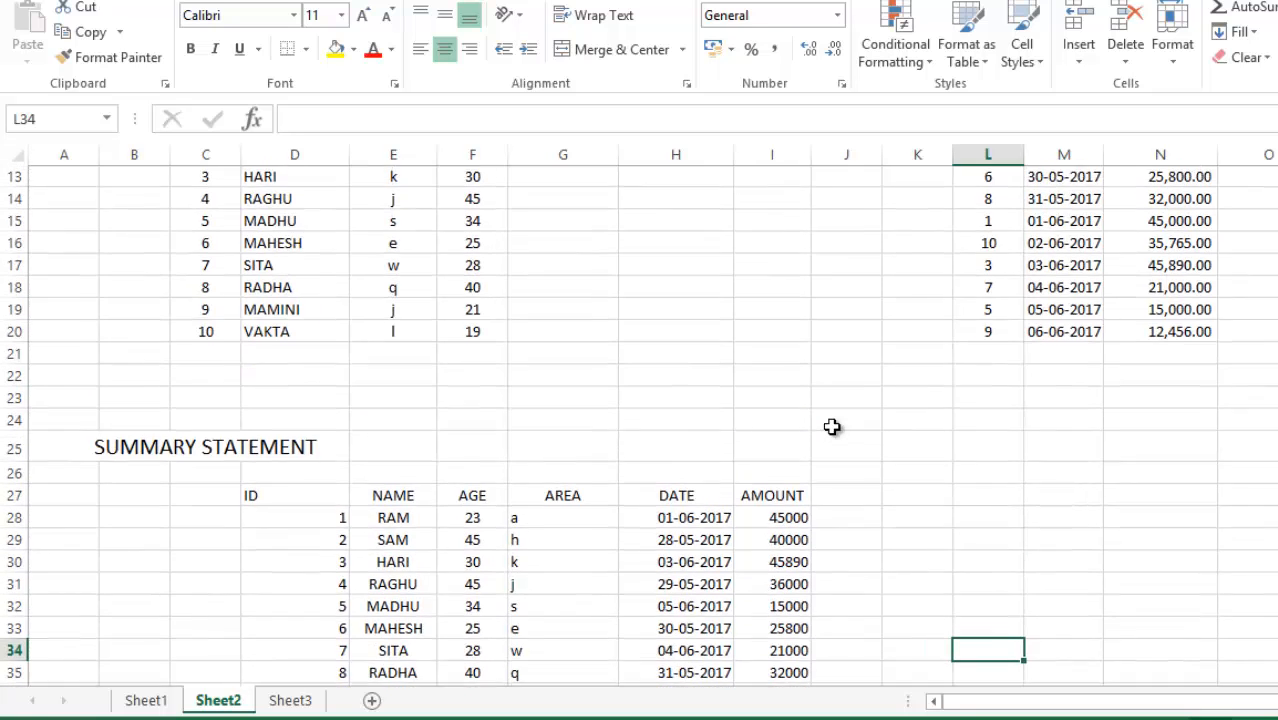